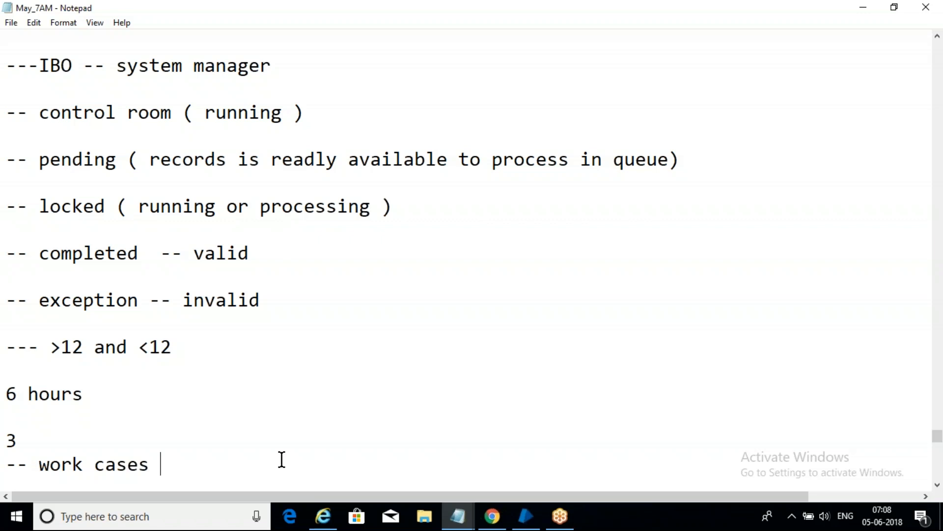
# Step: Add a dashed separator line below "-- work cases" in the notes, with extra blank lines above it
pyautogui.press('Return')
pyautogui.press('Return')
pyautogui.write('---------------')
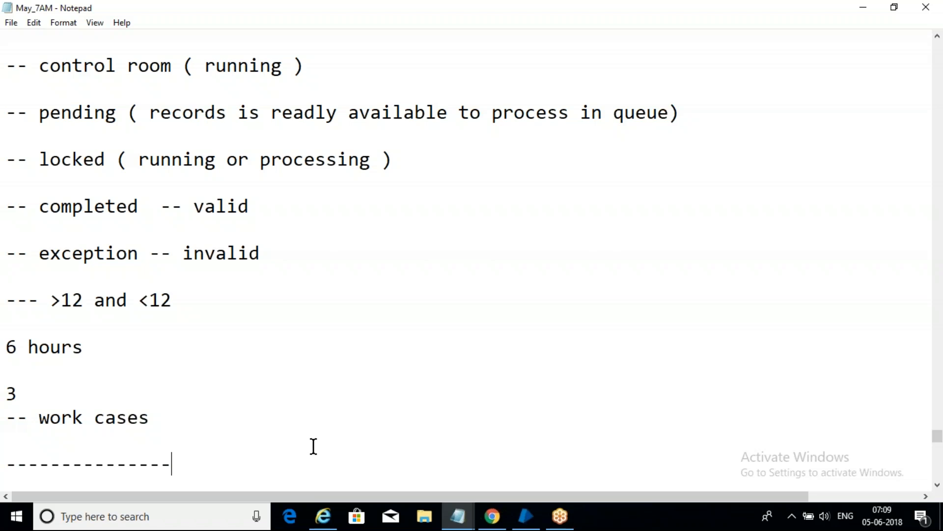
pyautogui.press('Up')
pyautogui.press('Return')
pyautogui.press('Return')
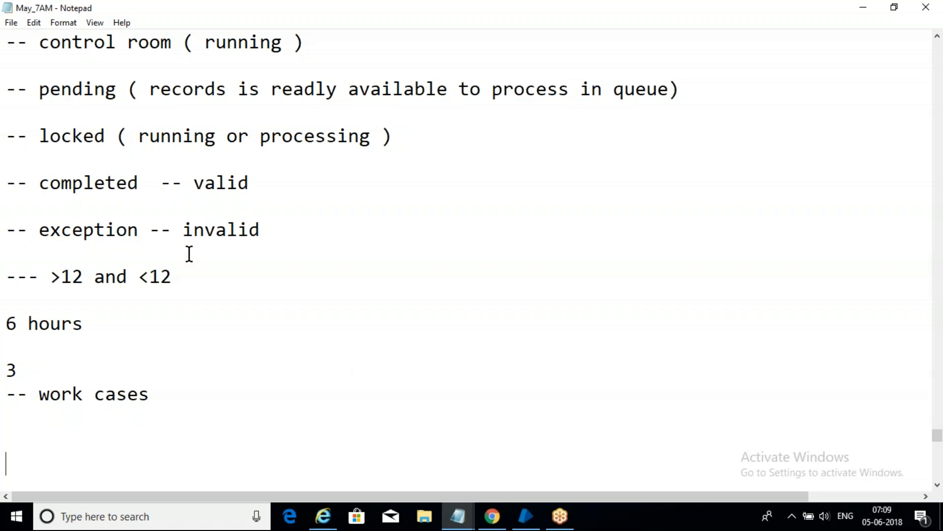
pyautogui.click(316, 274)
pyautogui.moveTo(324, 46); pyautogui.dragTo(47, 45)
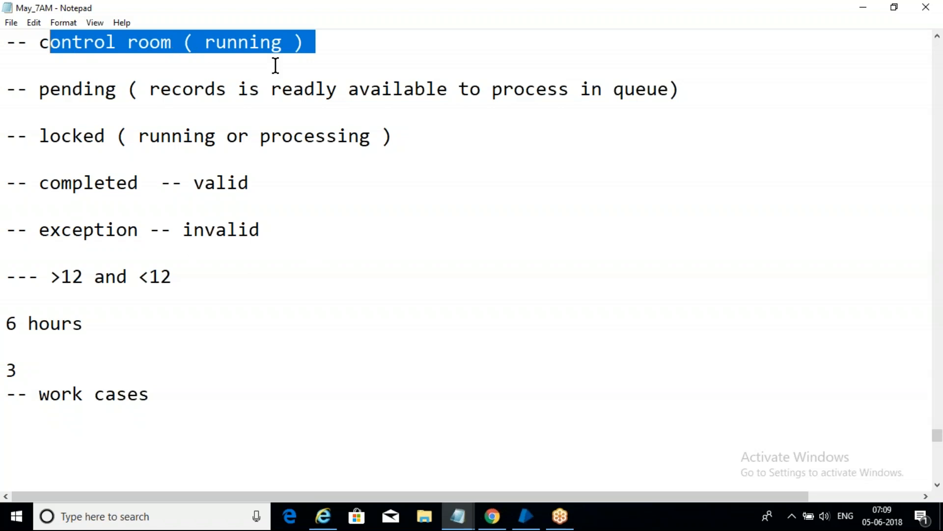
pyautogui.click(199, 396)
# Step: Open the WQ_DATA workbook from the desktop and display Sheet1
pyautogui.press('super+d')
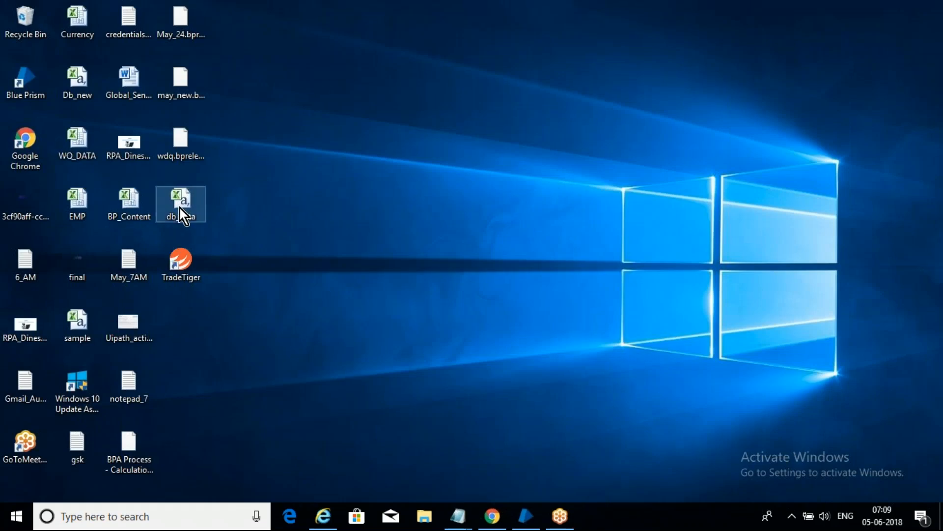
pyautogui.doubleClick(82, 132)
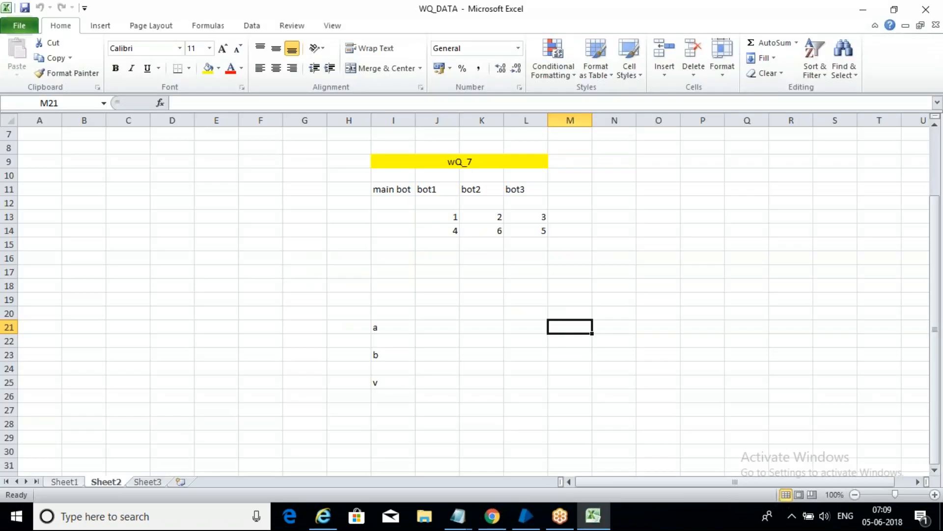
pyautogui.click(68, 484)
pyautogui.click(260, 313)
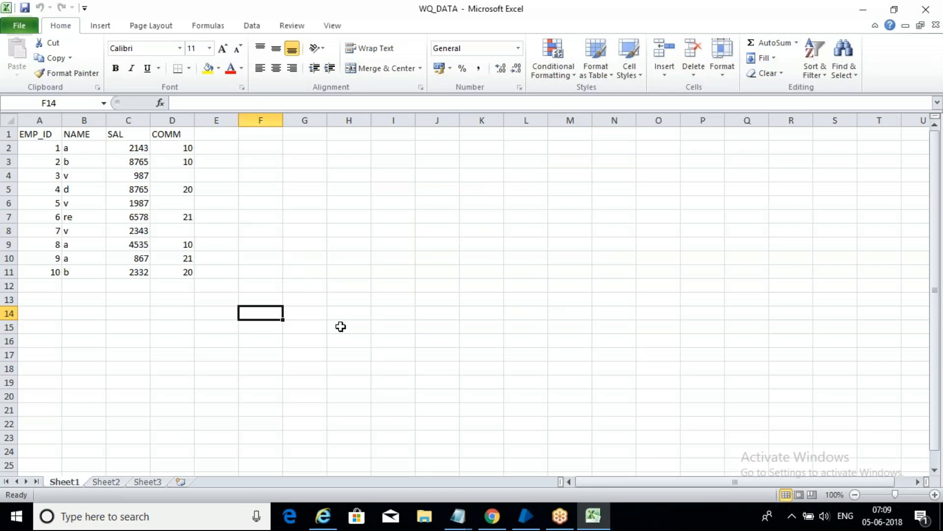
# Step: Examine the EMP_ID, NAME, SAL and COMM headers and the blank cells in the COMM column
pyautogui.click(42, 132)
pyautogui.click(98, 141)
pyautogui.hotkey('ctrl', 'Down')
pyautogui.click(97, 133)
pyautogui.click(129, 131)
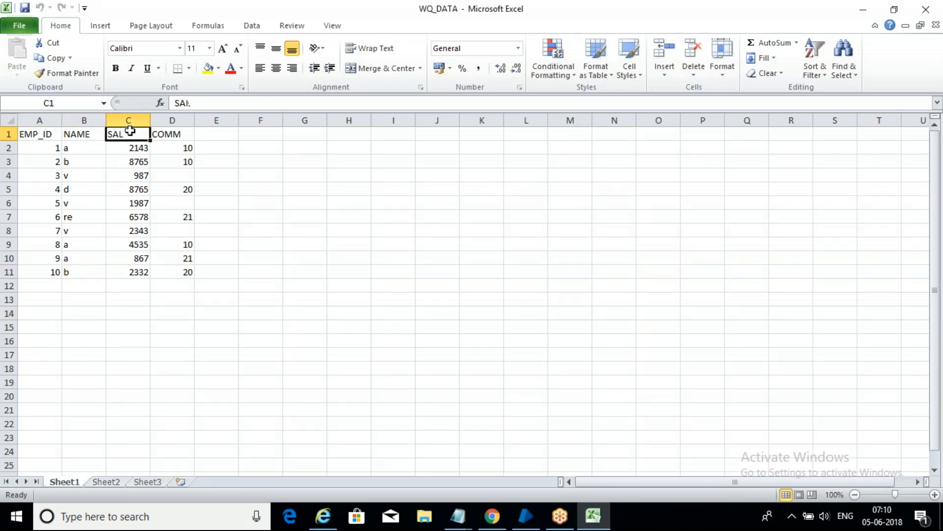
pyautogui.click(182, 132)
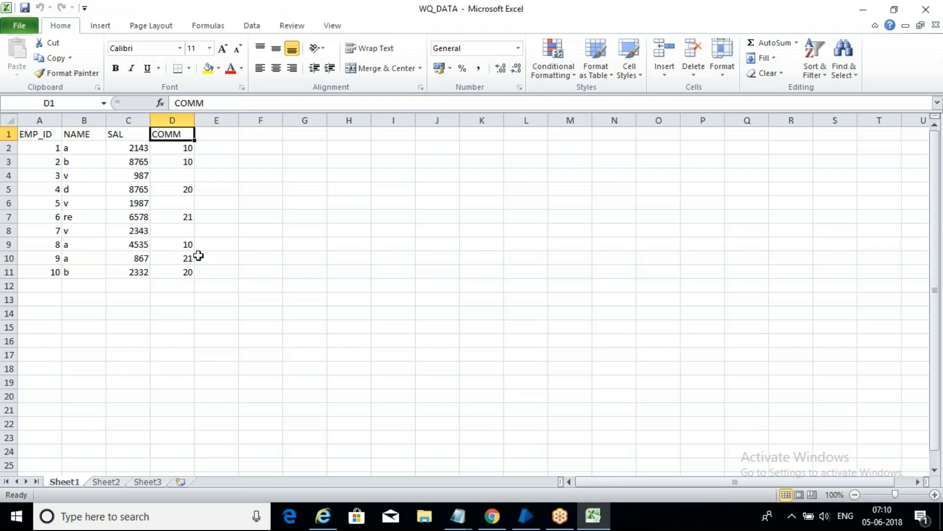
pyautogui.moveTo(188, 273); pyautogui.dragTo(185, 203)
pyautogui.rightClick(184, 204)
pyautogui.press('Escape')
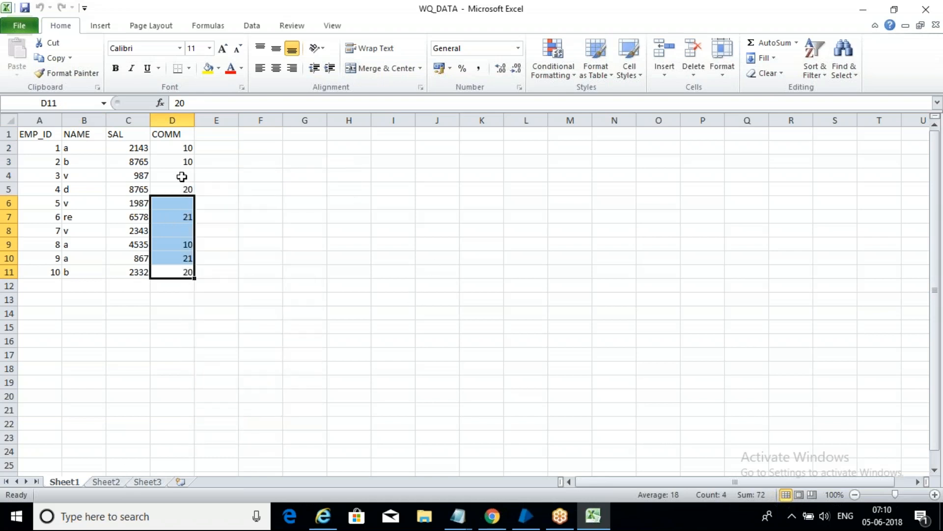
pyautogui.click(183, 176)
pyautogui.click(184, 202)
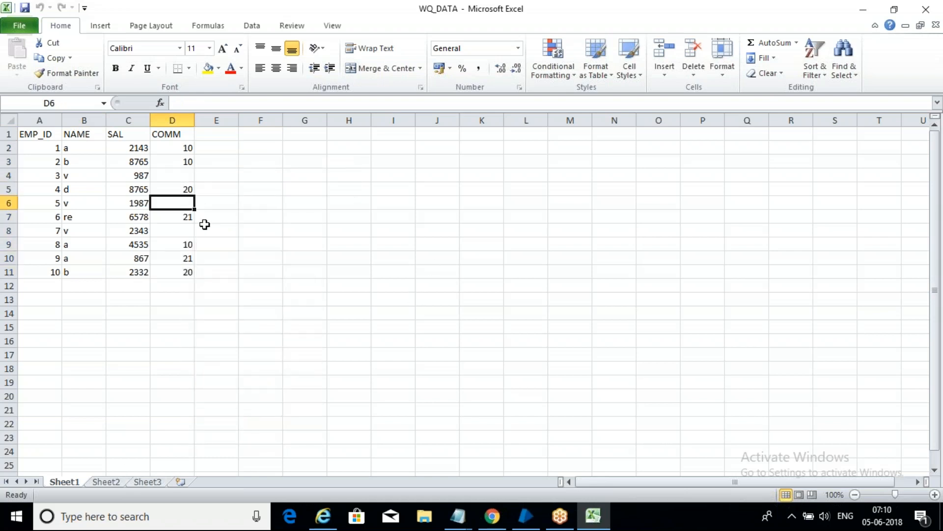
pyautogui.click(188, 231)
pyautogui.click(303, 308)
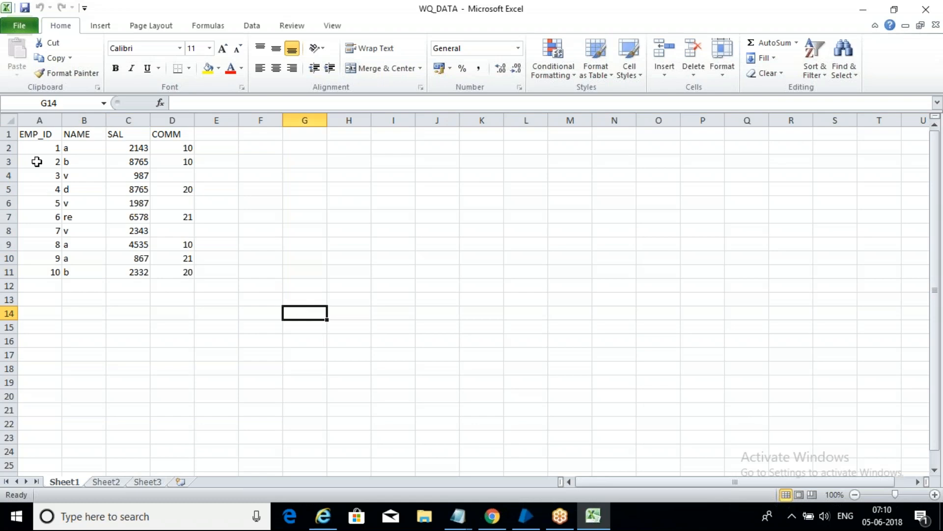
# Step: Review the whole employee table, comparing rows with missing COMM values and the identifiers in the EMP_ID column
pyautogui.moveTo(36, 131); pyautogui.dragTo(174, 271)
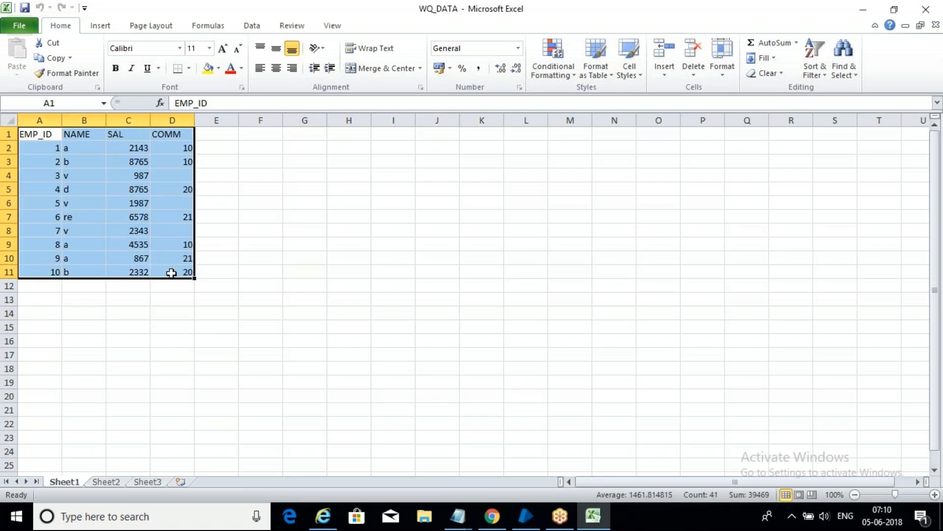
pyautogui.click(333, 328)
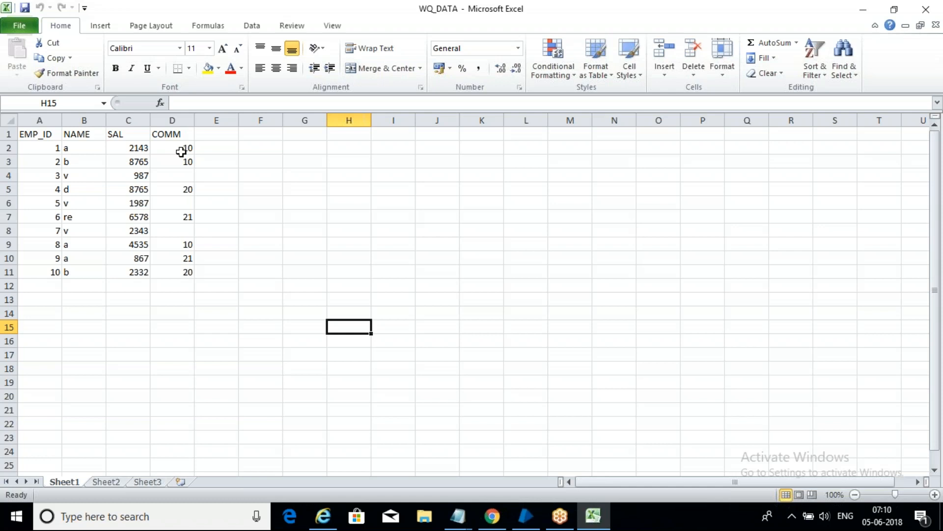
pyautogui.click(181, 178)
pyautogui.click(185, 203)
pyautogui.click(184, 239)
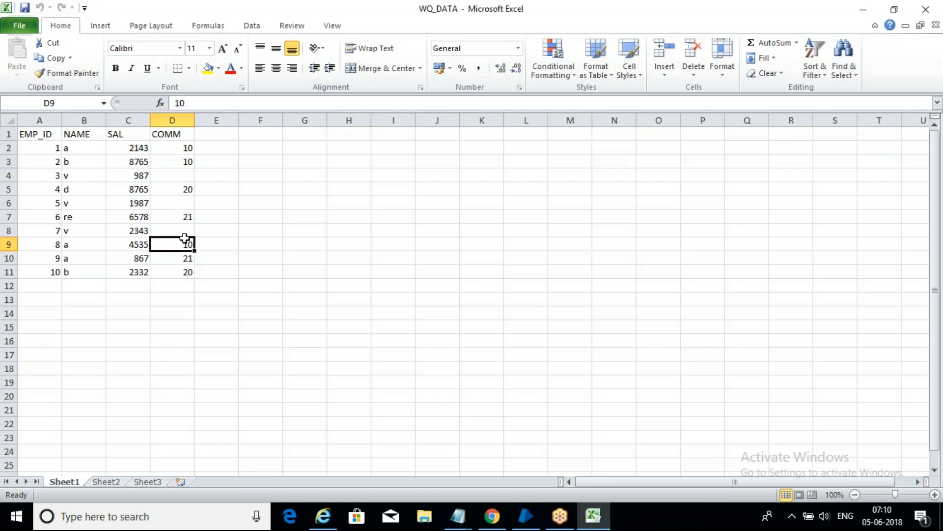
pyautogui.doubleClick(187, 203)
pyautogui.click(185, 177)
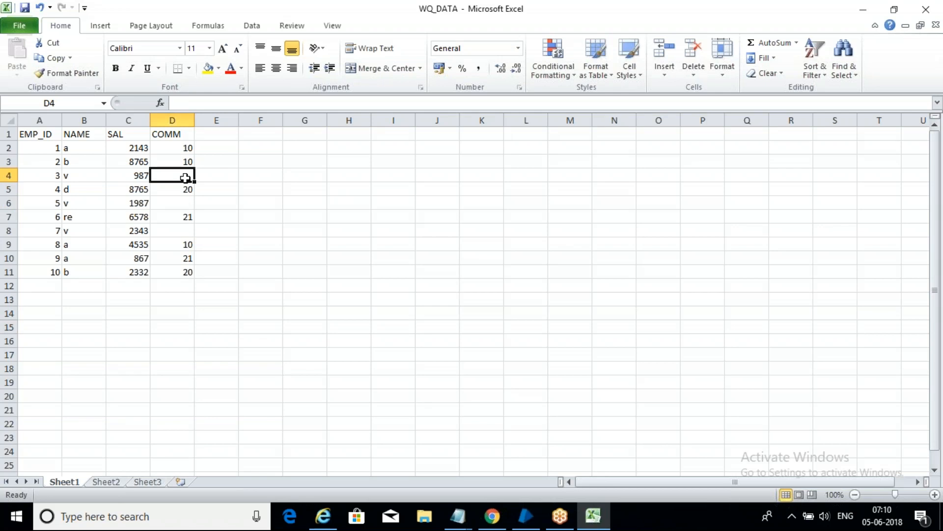
pyautogui.click(277, 270)
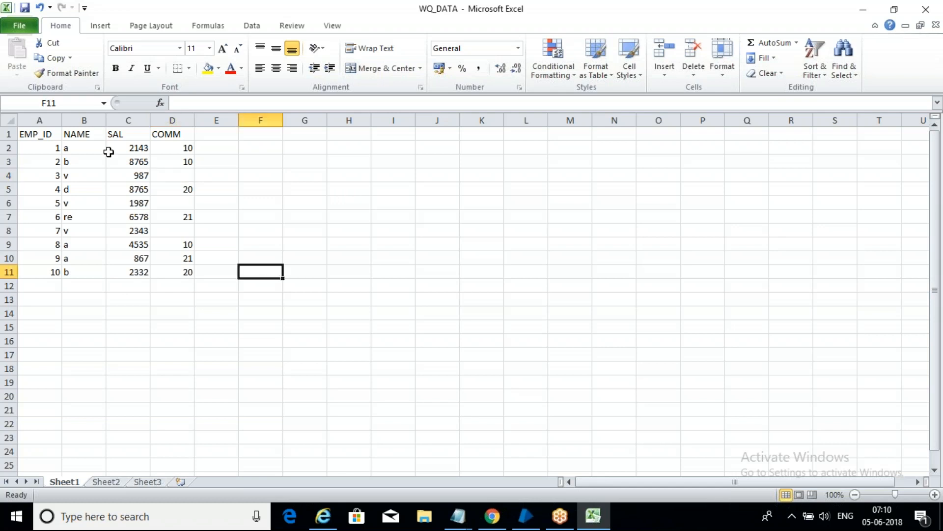
pyautogui.moveTo(45, 134); pyautogui.dragTo(47, 268)
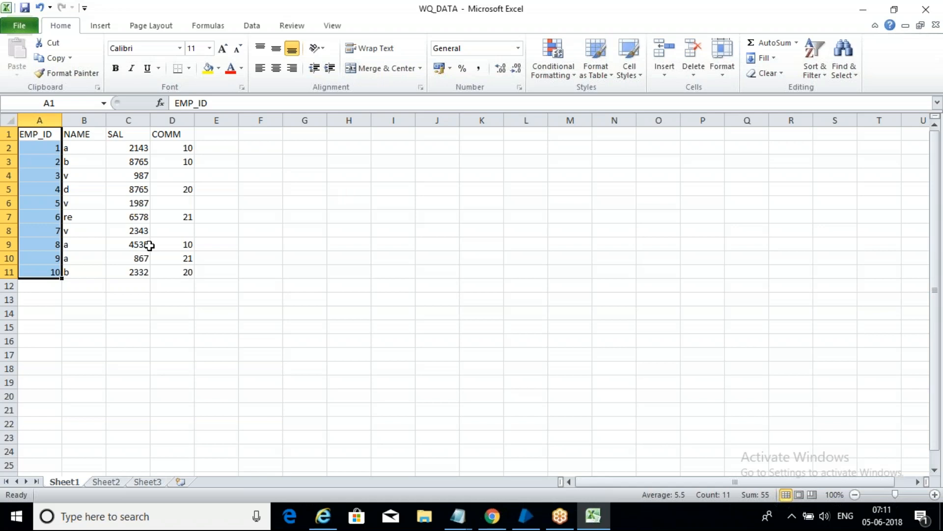
pyautogui.click(353, 338)
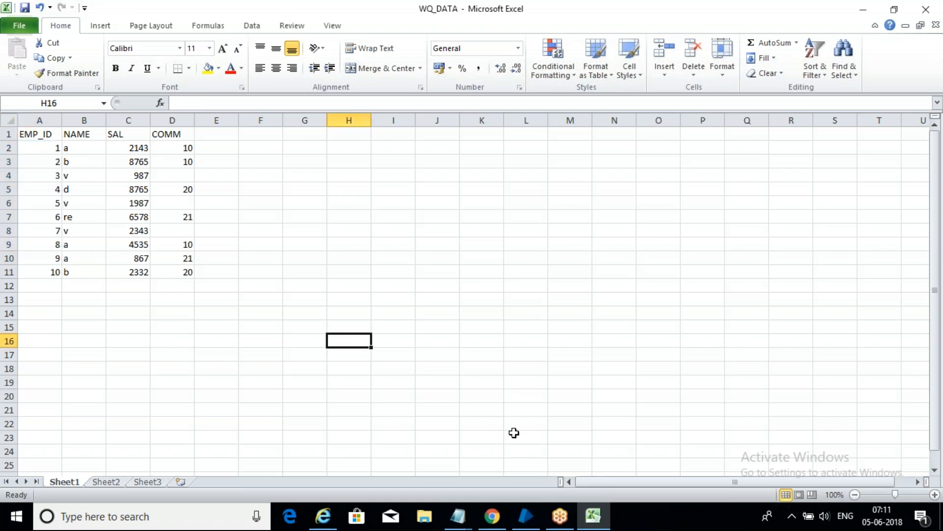
# Step: Switch to Blue Prism and open the Work Queues configuration in the System area
pyautogui.click(527, 517)
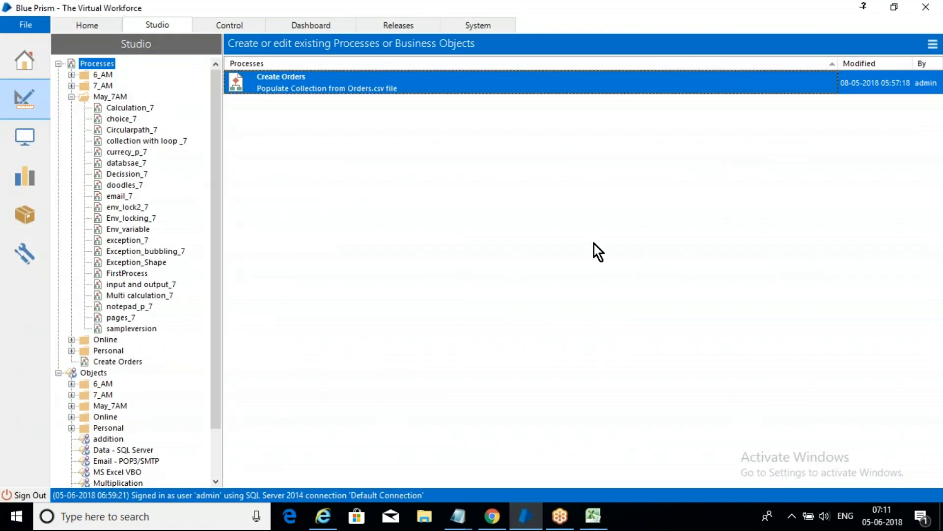
pyautogui.click(484, 25)
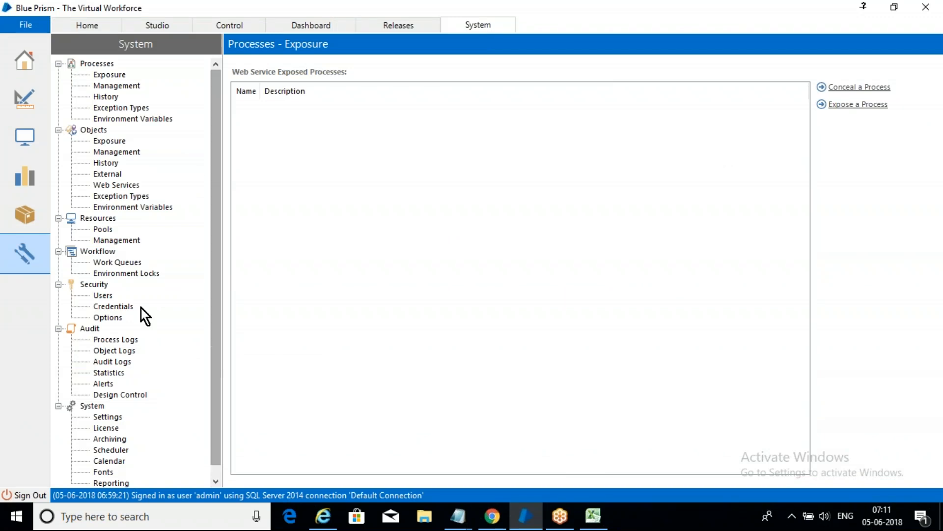
pyautogui.click(123, 264)
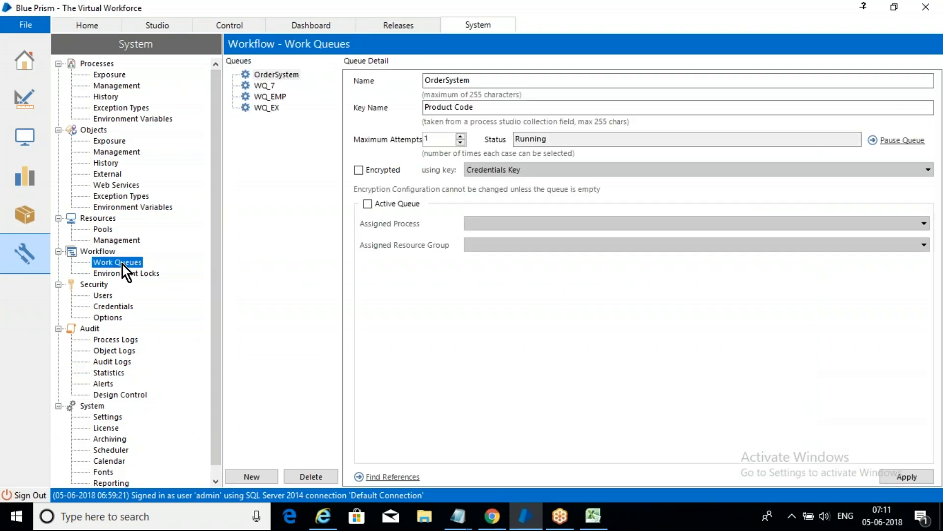
# Step: Create a new work queue and name it May_7
pyautogui.click(255, 479)
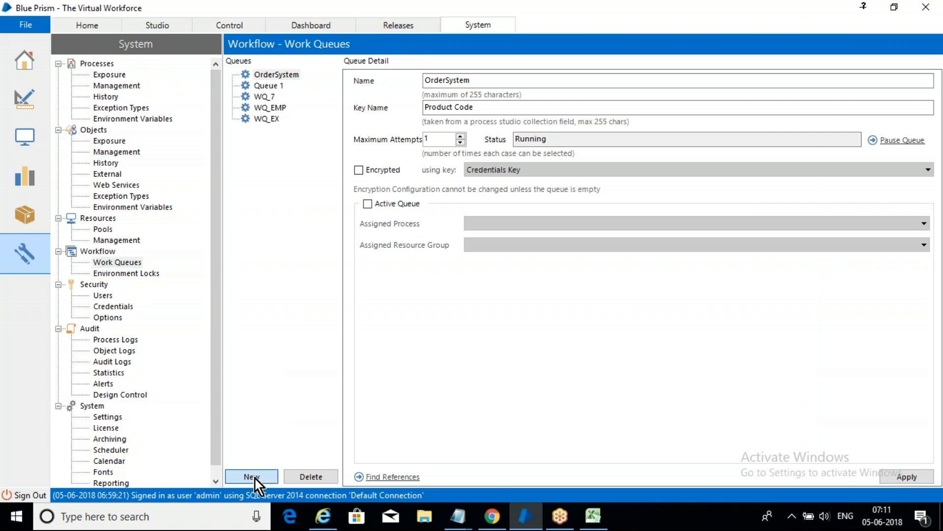
pyautogui.click(274, 86)
pyautogui.click(470, 79)
pyautogui.moveTo(469, 80); pyautogui.dragTo(330, 81)
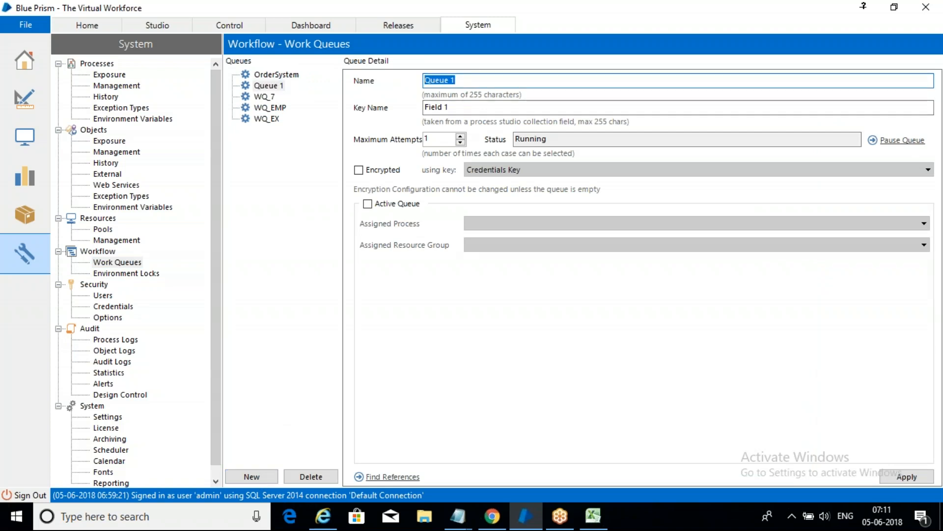
pyautogui.write('May_7')
pyautogui.hotkey('ctrl', 'a')
# Step: Set the new queue's key name to EMP_ID, matching the first column header in WQ_DATA, and apply the queue settings
pyautogui.click(450, 107)
pyautogui.hotkey('ctrl', 'a')
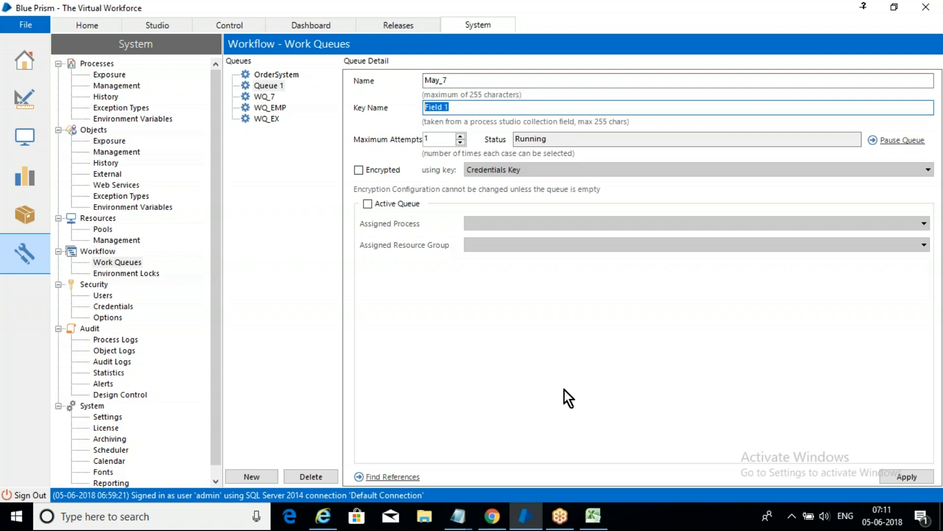
pyautogui.click(594, 515)
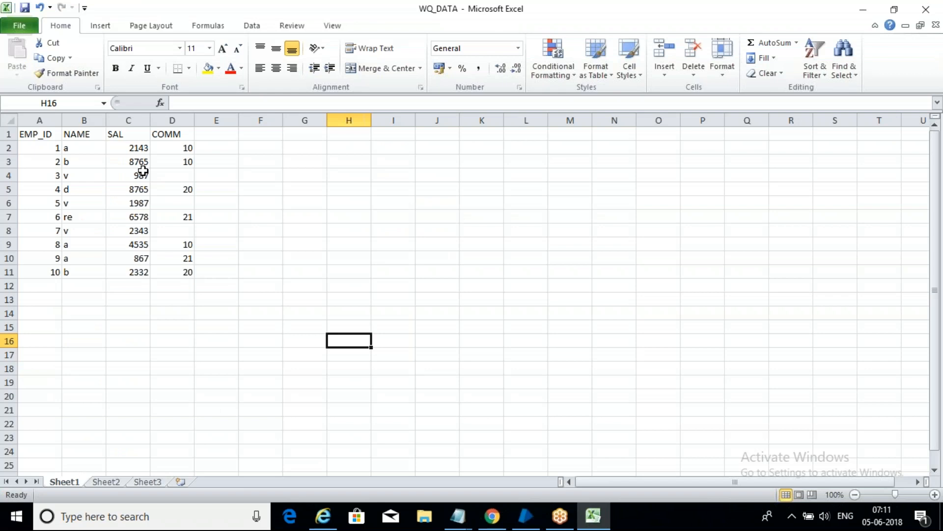
pyautogui.doubleClick(49, 134)
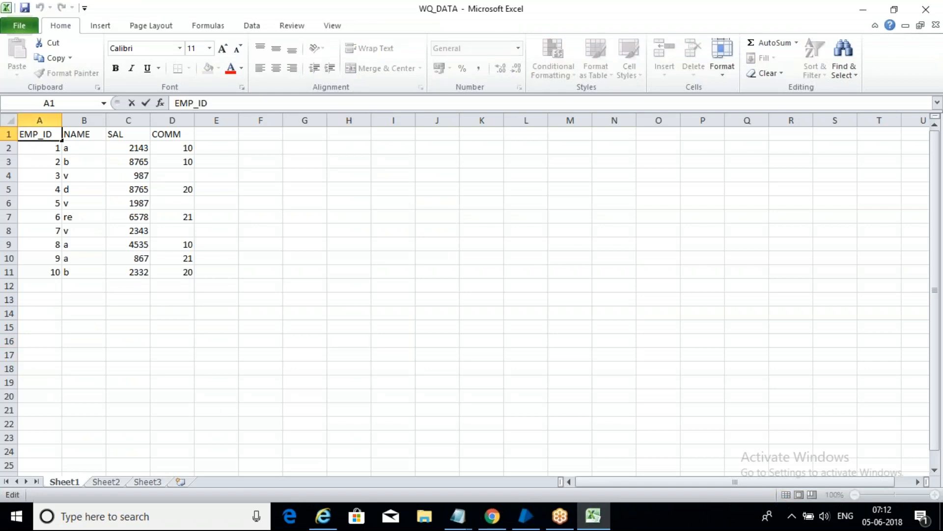
pyautogui.doubleClick(178, 103)
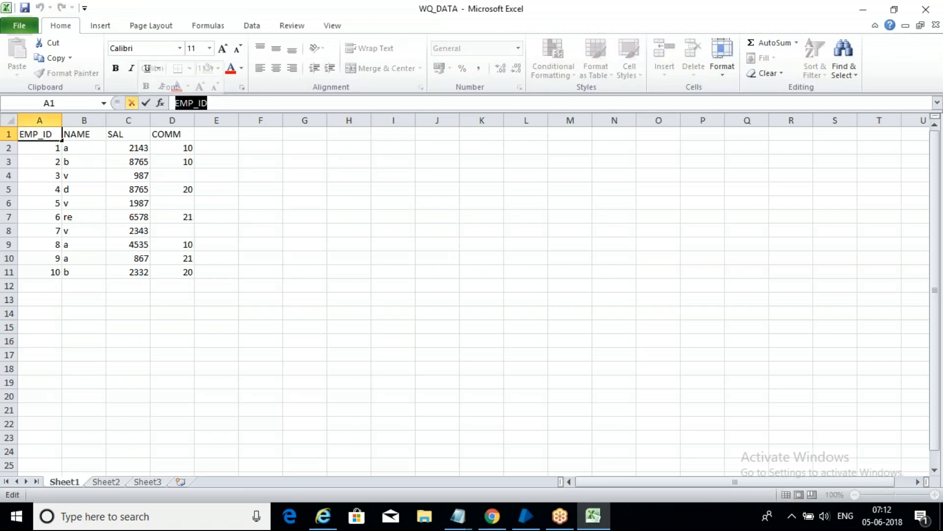
pyautogui.click(534, 515)
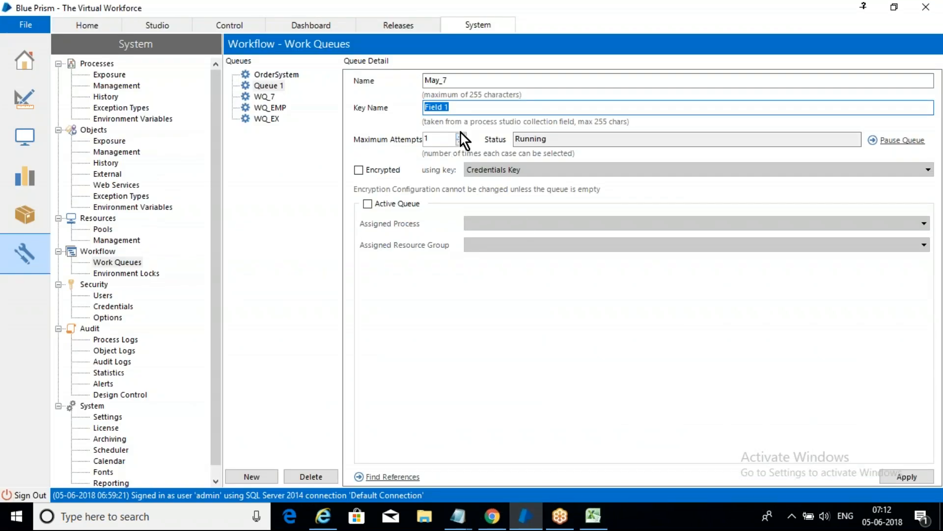
pyautogui.write('EMP_ID')
pyautogui.click(924, 33)
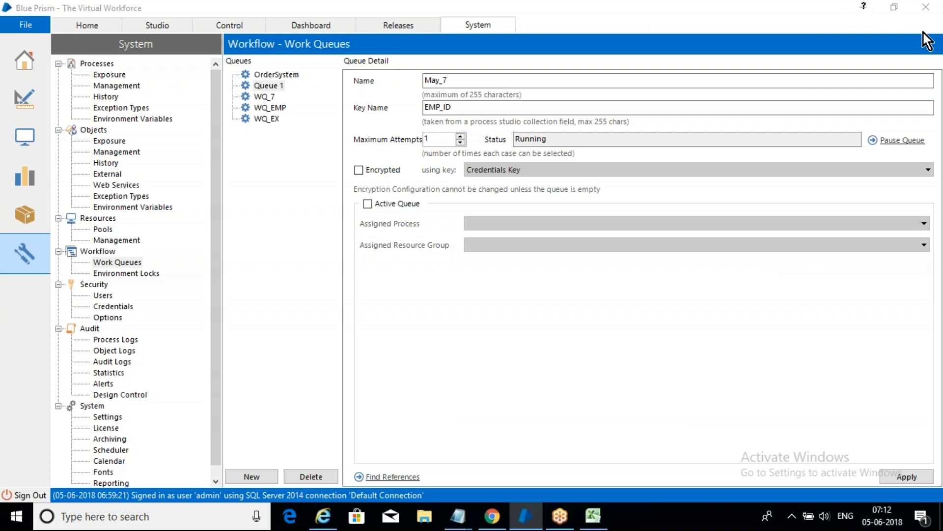
pyautogui.click(849, 463)
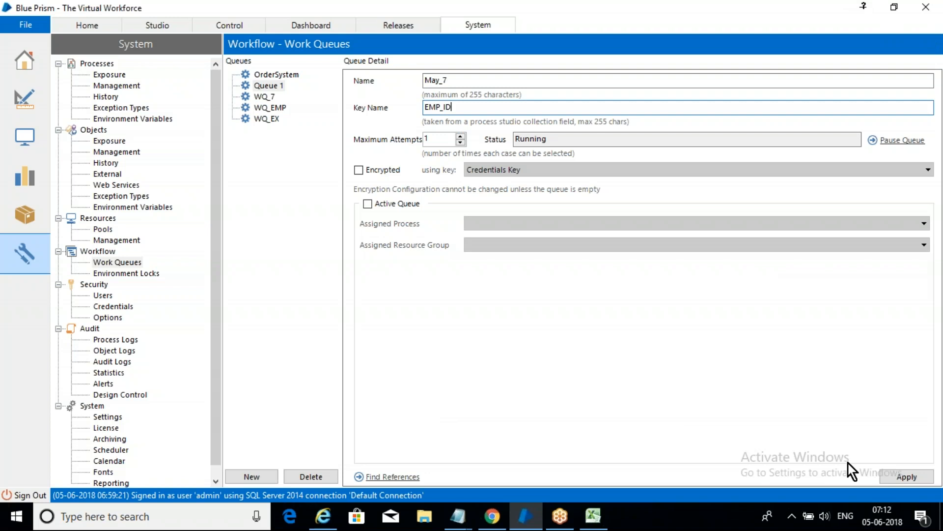
pyautogui.click(896, 475)
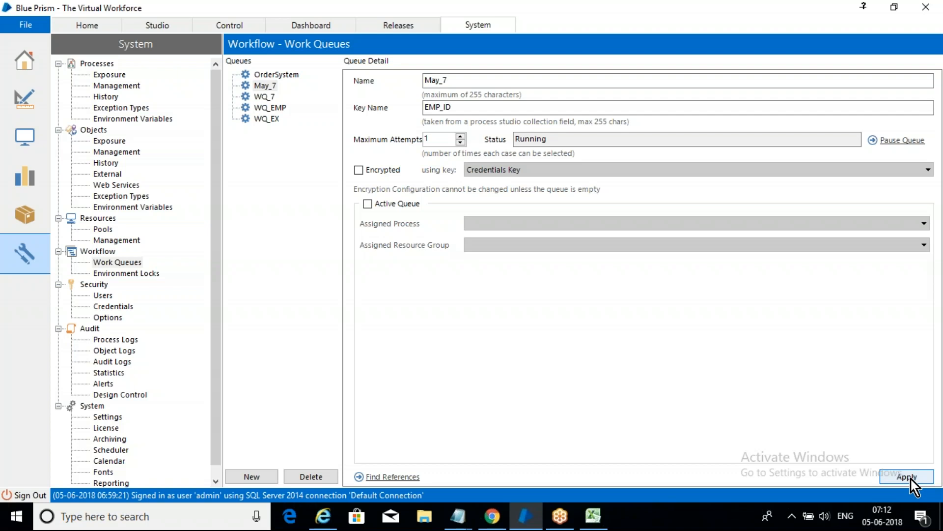
# Step: Check the queue's name and key name, and view the May_7 queue under Queue Management in the Control area
pyautogui.click(453, 79)
pyautogui.moveTo(453, 80); pyautogui.dragTo(425, 80)
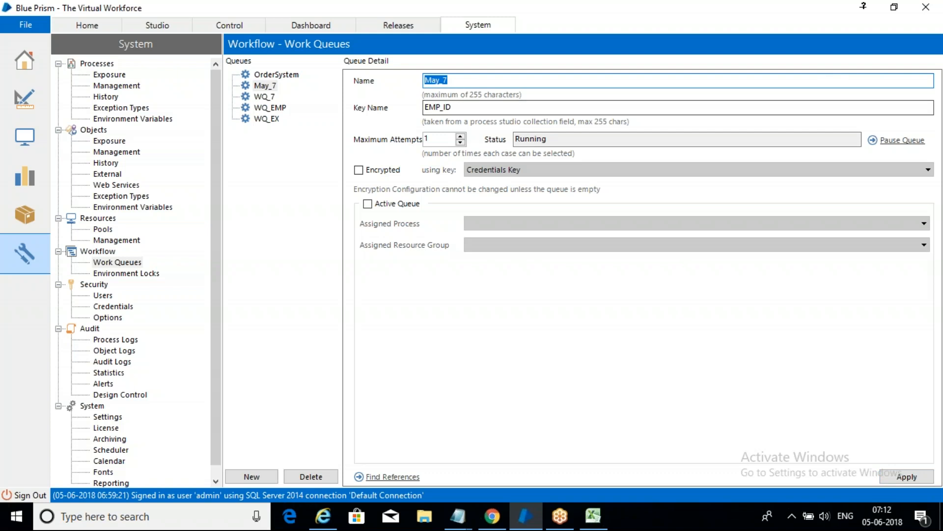
pyautogui.click(452, 106)
pyautogui.moveTo(453, 107); pyautogui.dragTo(425, 107)
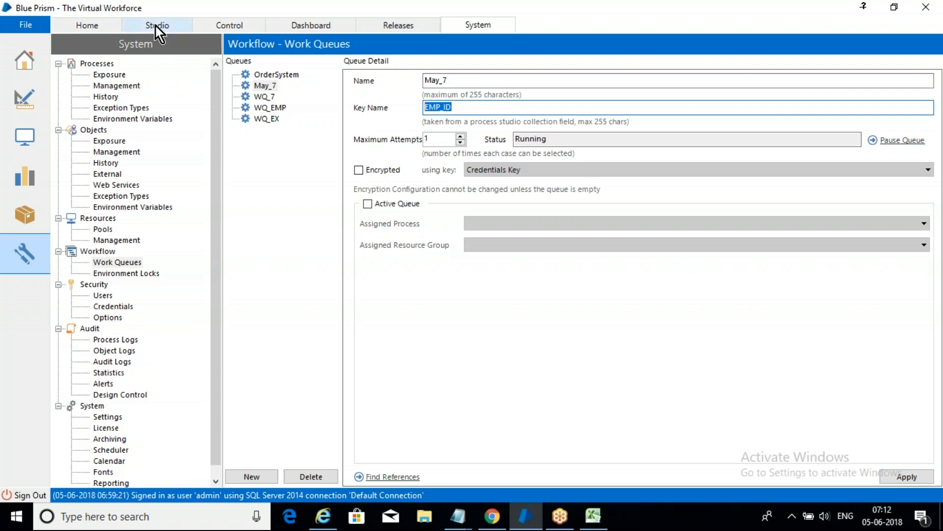
pyautogui.hotkey('alt', 'Tab')
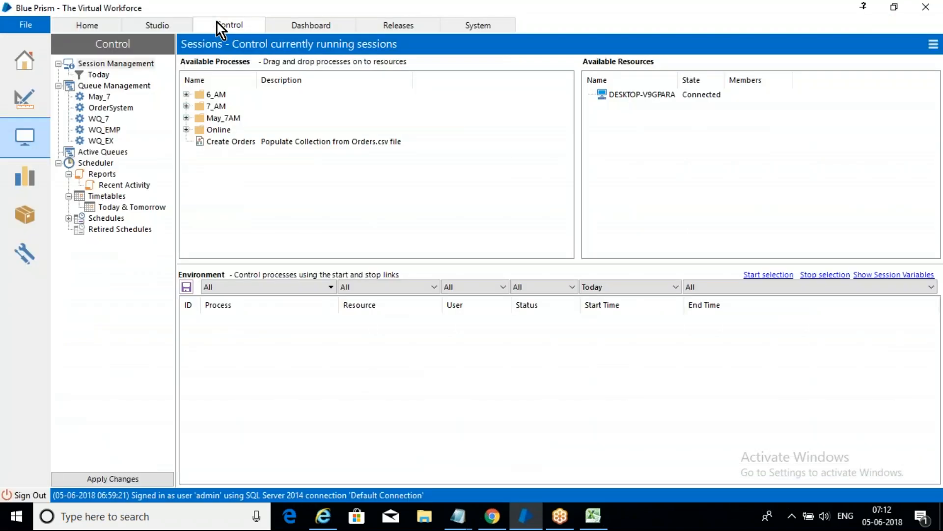
pyautogui.click(95, 93)
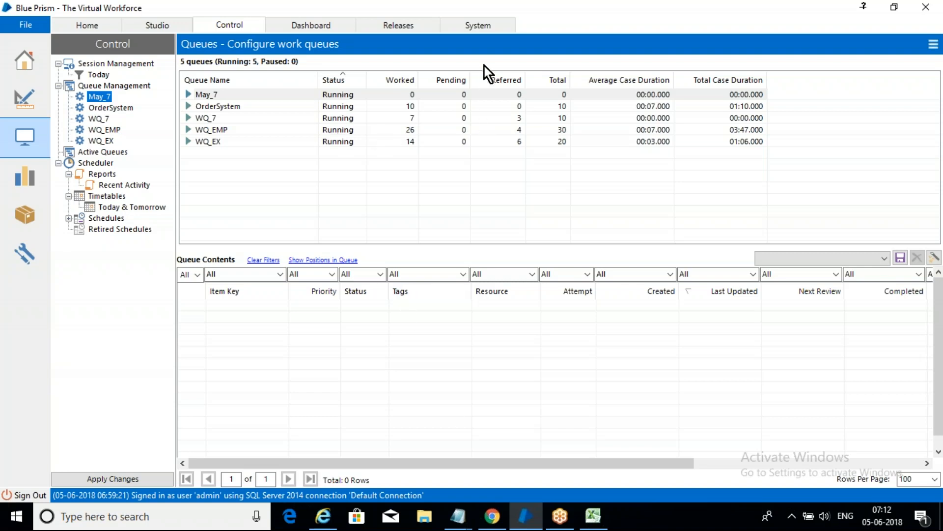
# Step: Review the May_7 queue's name and key name in the Work Queues configuration and its contents under Queue Management in the Control area
pyautogui.click(485, 24)
pyautogui.click(128, 262)
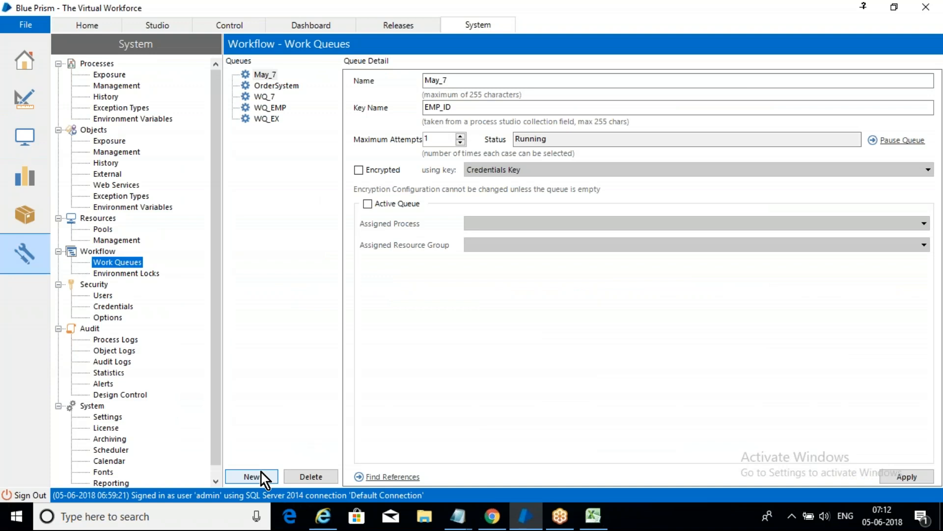
pyautogui.click(268, 74)
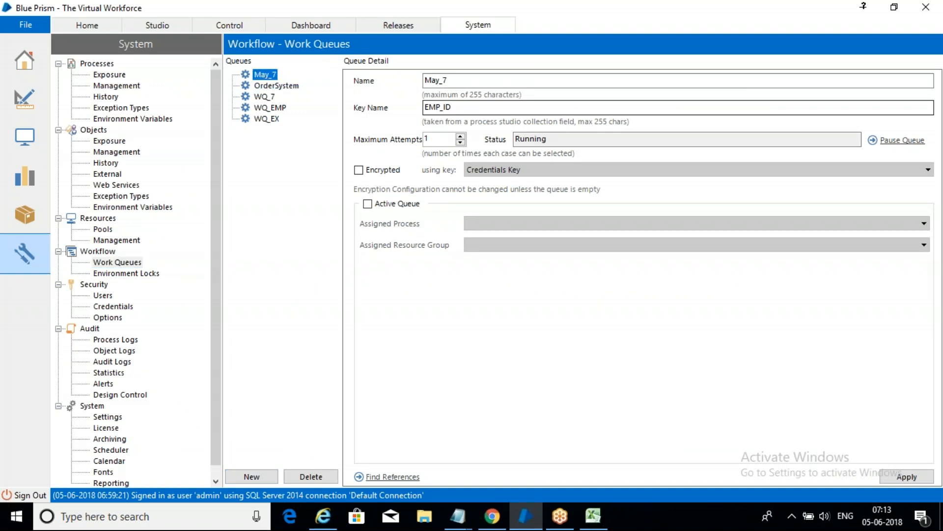
pyautogui.click(463, 106)
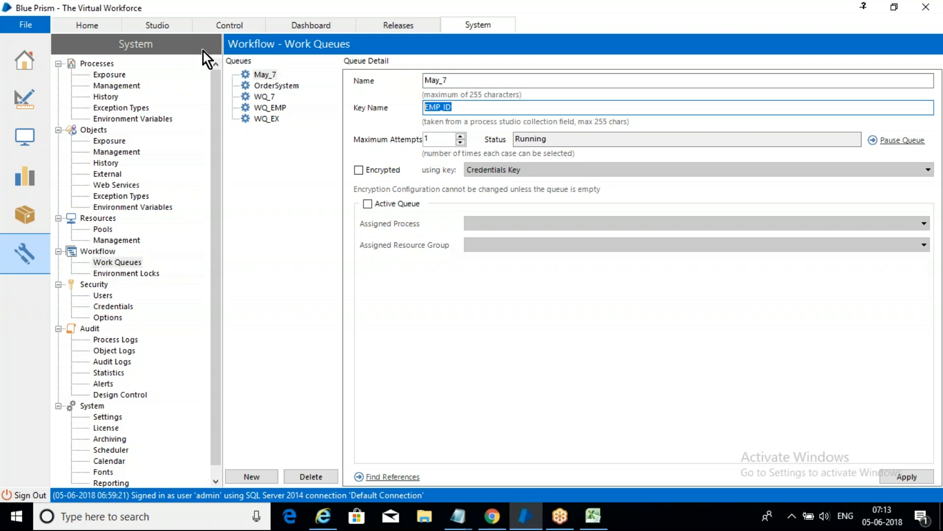
pyautogui.click(221, 23)
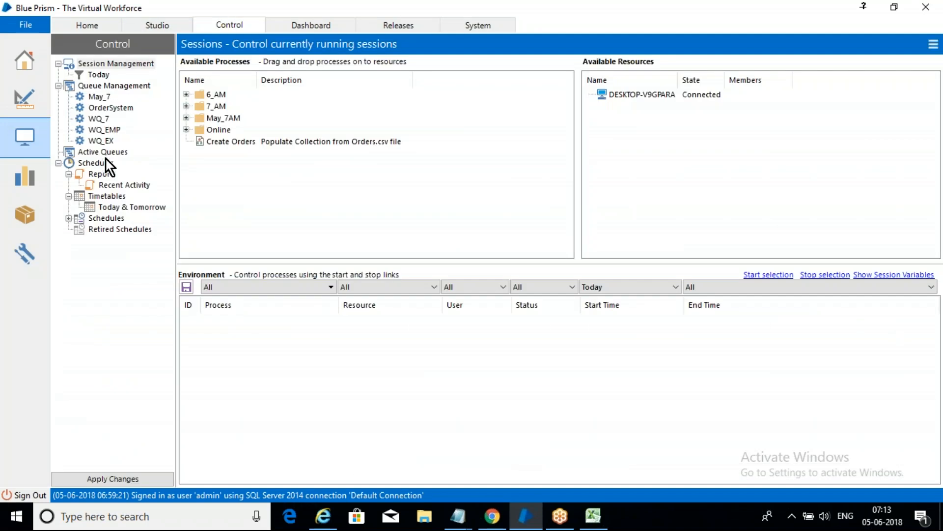
pyautogui.click(104, 97)
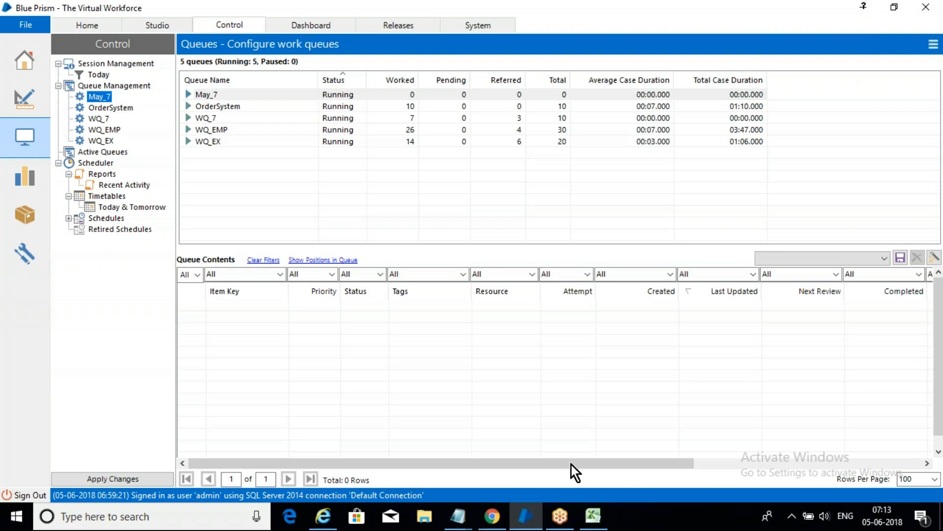
# Step: Switch to the WQ_DATA workbook in Excel and select the whole employee table, A1:D11, to examine it
pyautogui.click(593, 515)
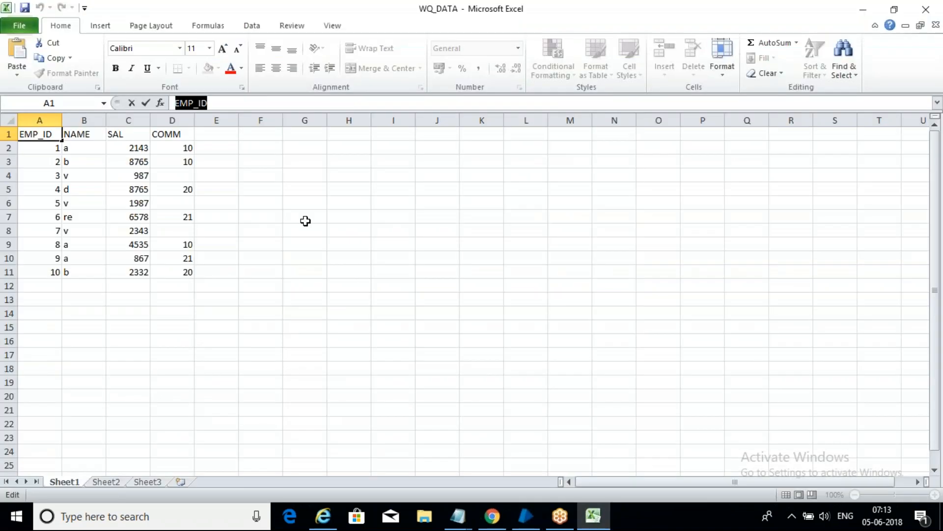
pyautogui.click(306, 221)
pyautogui.moveTo(33, 138); pyautogui.dragTo(183, 277)
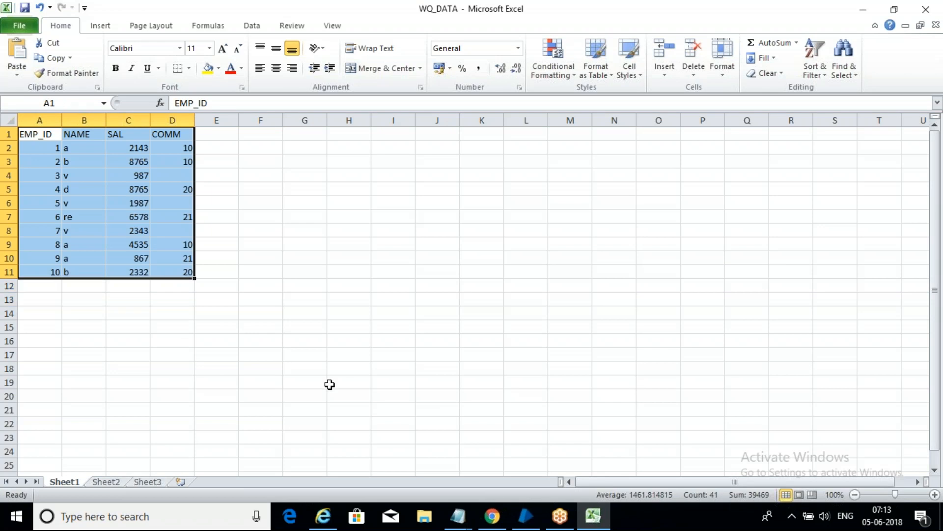
# Step: Switch to the May_7AM notes in Notepad and add the line "CI --- > OWB --> GET AS colle --> loop" below the work cases entry
pyautogui.click(462, 520)
pyautogui.click(405, 453)
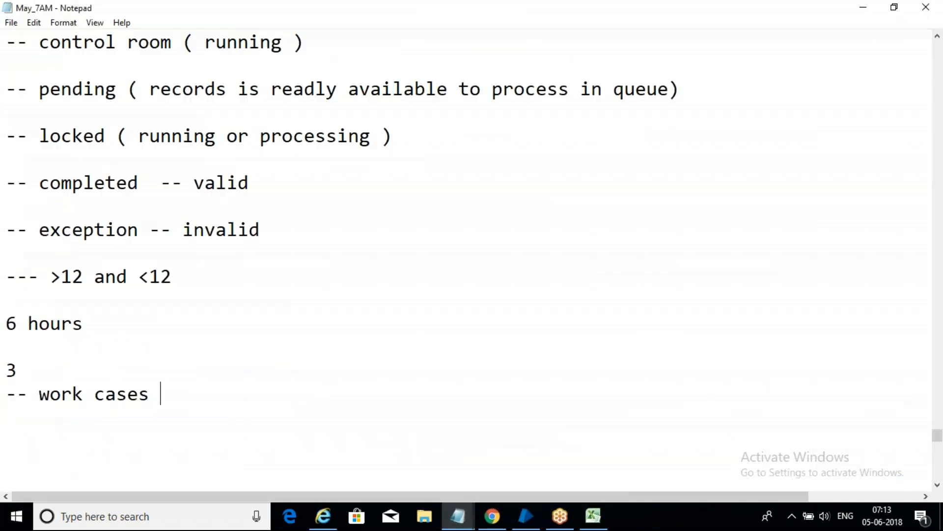
pyautogui.press('Return')
pyautogui.press('Return')
pyautogui.press('Return')
pyautogui.write('CI --- > OW')
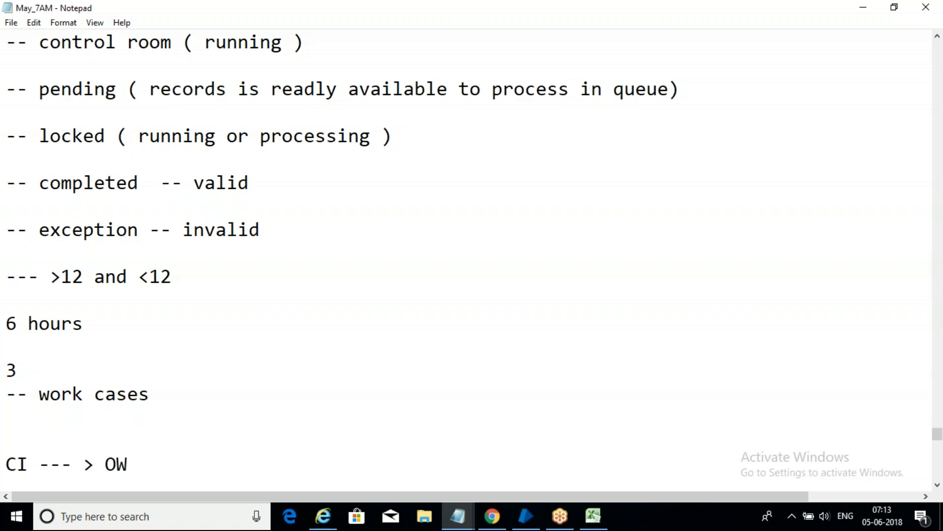
pyautogui.write('B --> GET ')
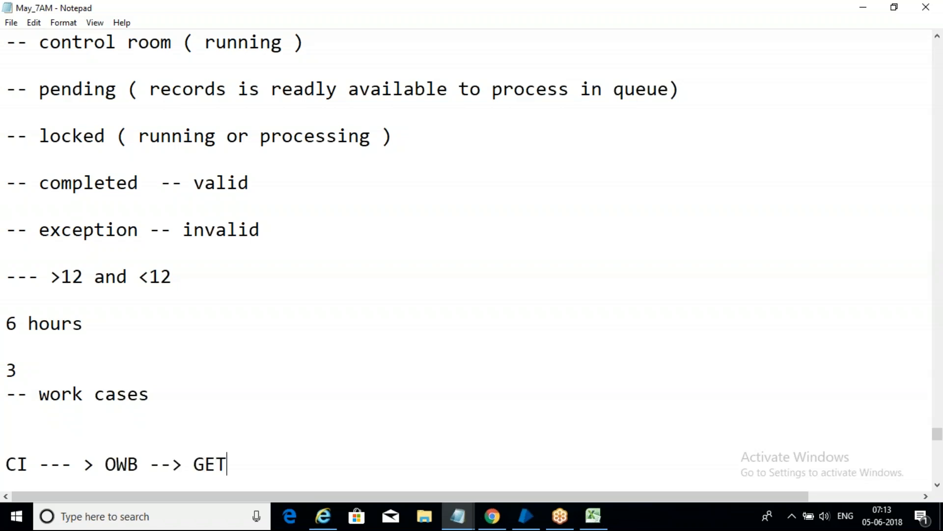
pyautogui.write('AS coll')
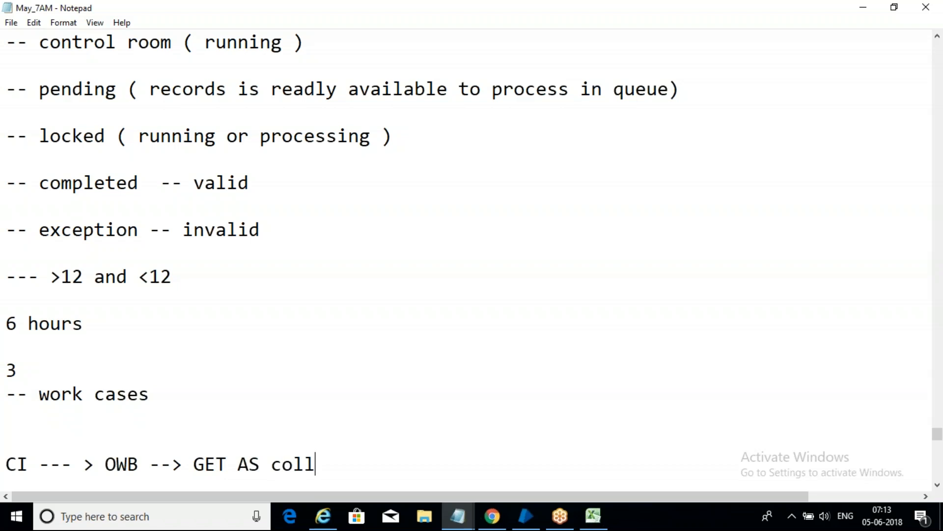
pyautogui.write('e -->')
pyautogui.write('loop')
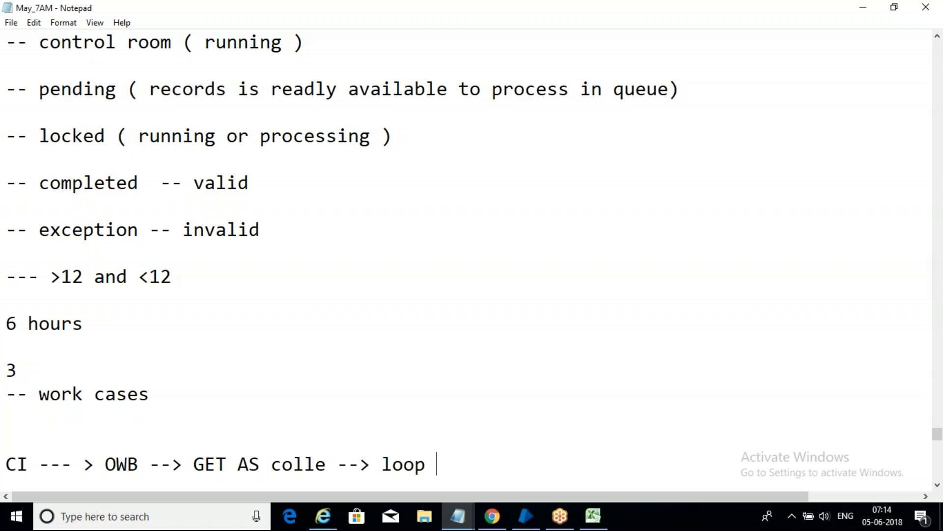
# Step: Append "( WQ )" after the word loop in the process flow line
pyautogui.rightClick(252, 529)
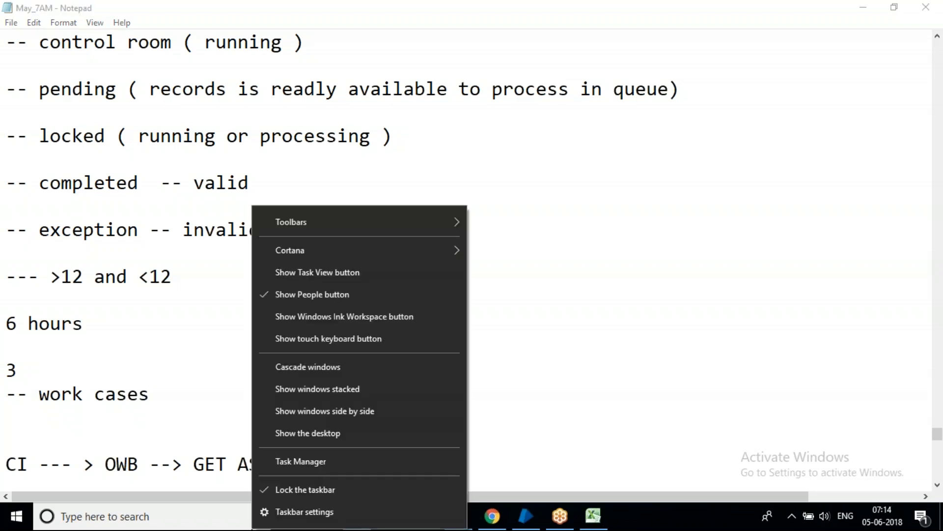
pyautogui.click(604, 206)
pyautogui.click(436, 462)
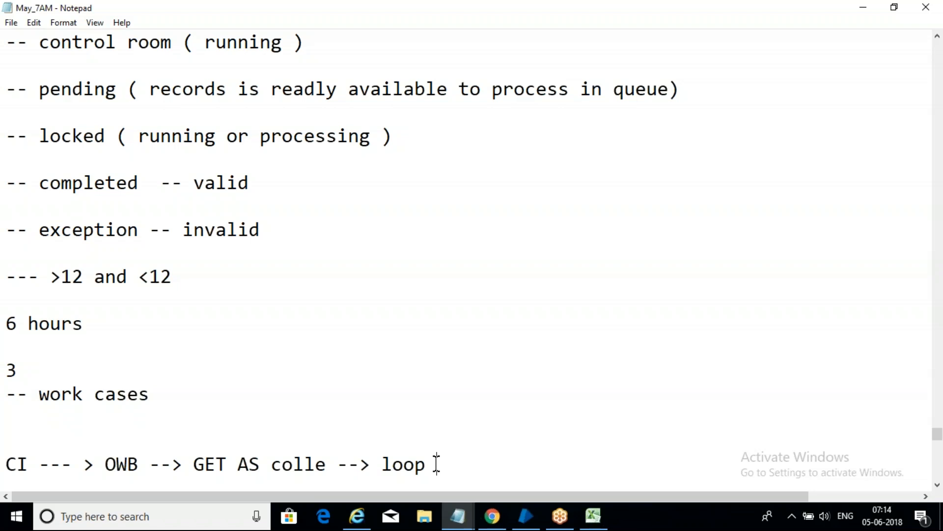
pyautogui.write('( WQ )')
# Step: Add the note "ADD to QUEUE --- collection to queue" below the process flow line, leaving blank lines between them
pyautogui.press('Return')
pyautogui.press('Return')
pyautogui.press('Return')
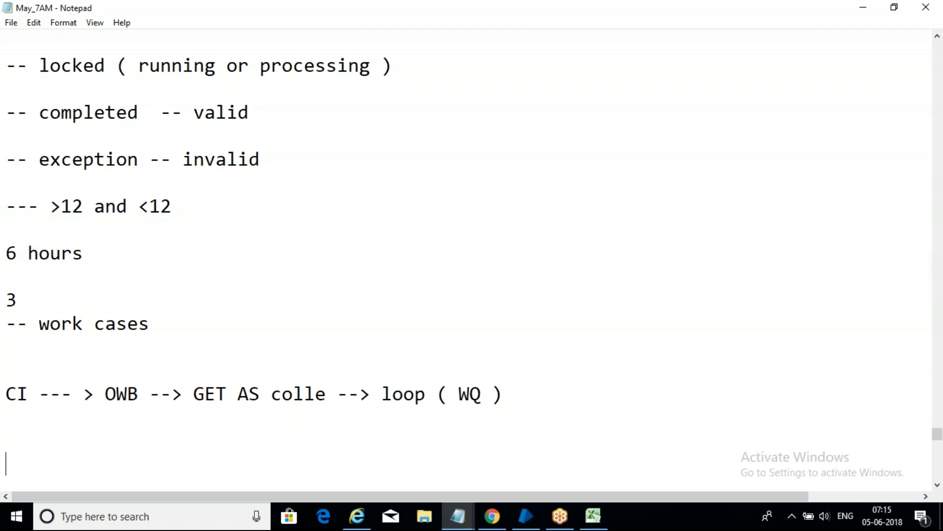
pyautogui.write('ADD to QUEUE')
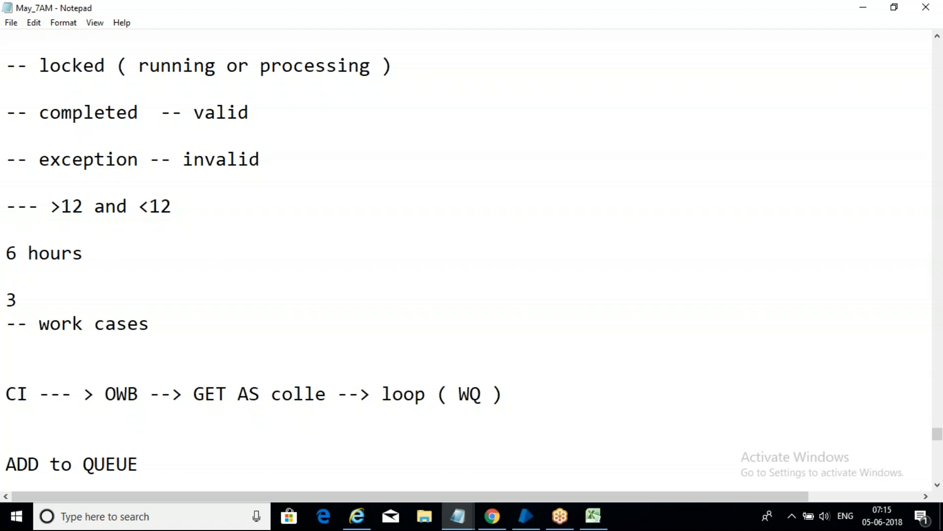
pyautogui.write(' --- collection to queue')
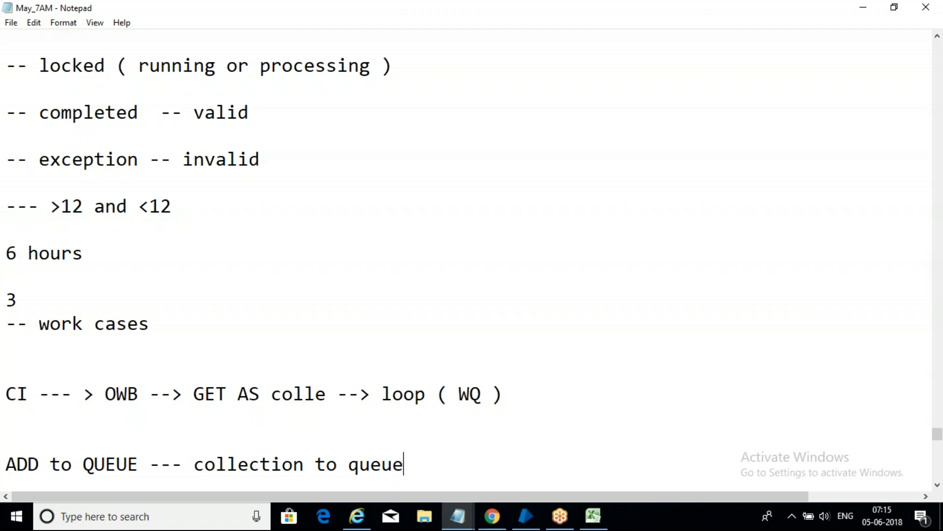
# Step: Switch to WQ_DATA in Excel and examine the header row, the first employee record and the COMM column's empty cells
pyautogui.click(594, 516)
pyautogui.click(233, 160)
pyautogui.click(34, 153)
pyautogui.moveTo(45, 150); pyautogui.dragTo(182, 138)
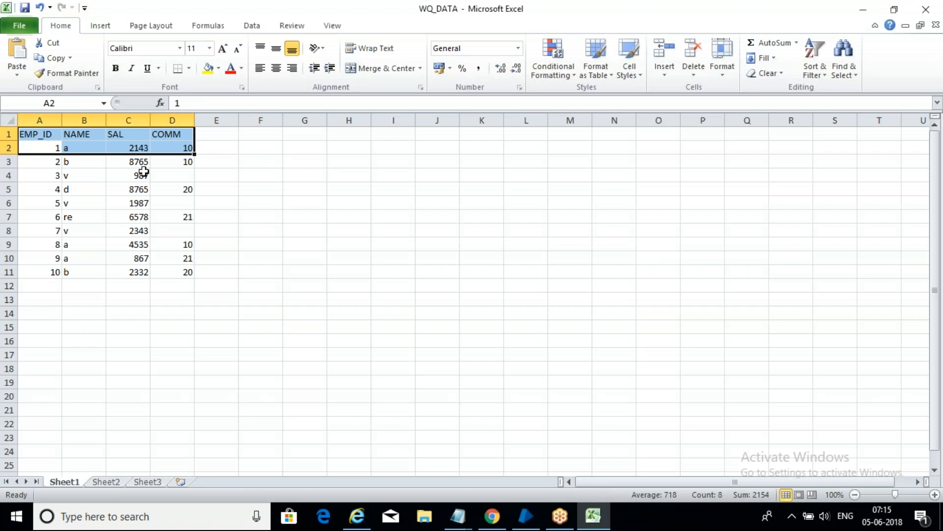
pyautogui.click(288, 210)
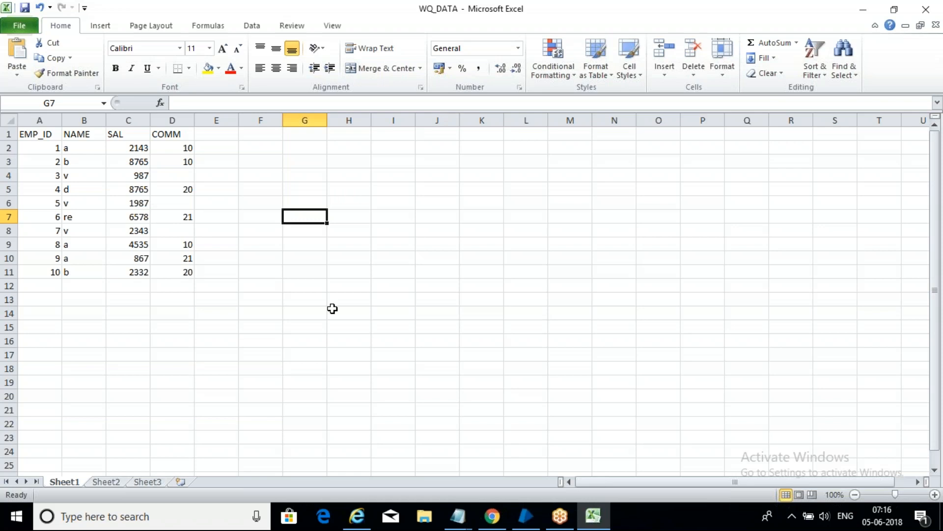
pyautogui.click(200, 170)
pyautogui.click(170, 169)
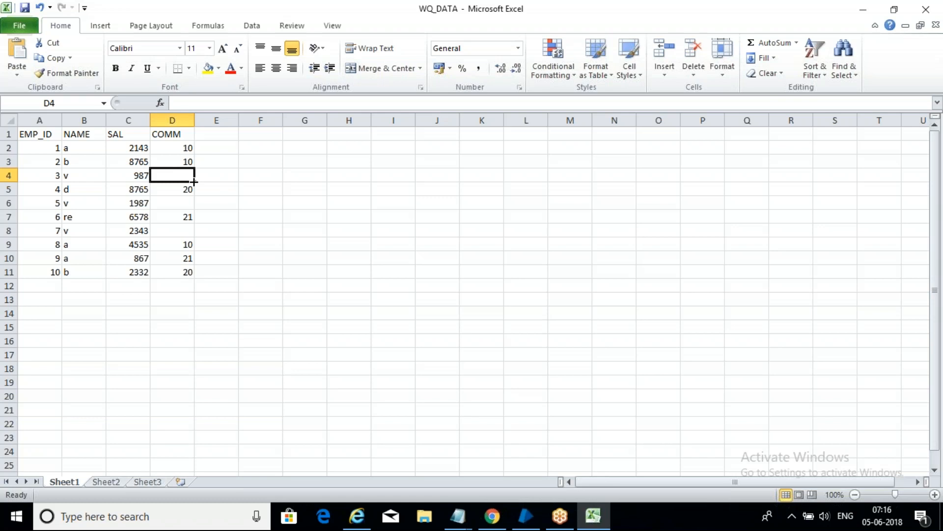
pyautogui.click(221, 203)
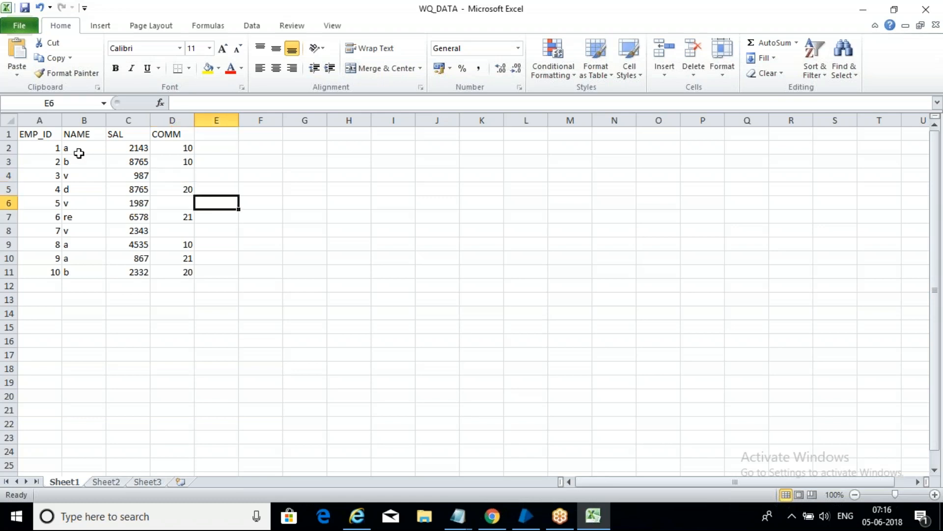
pyautogui.click(52, 152)
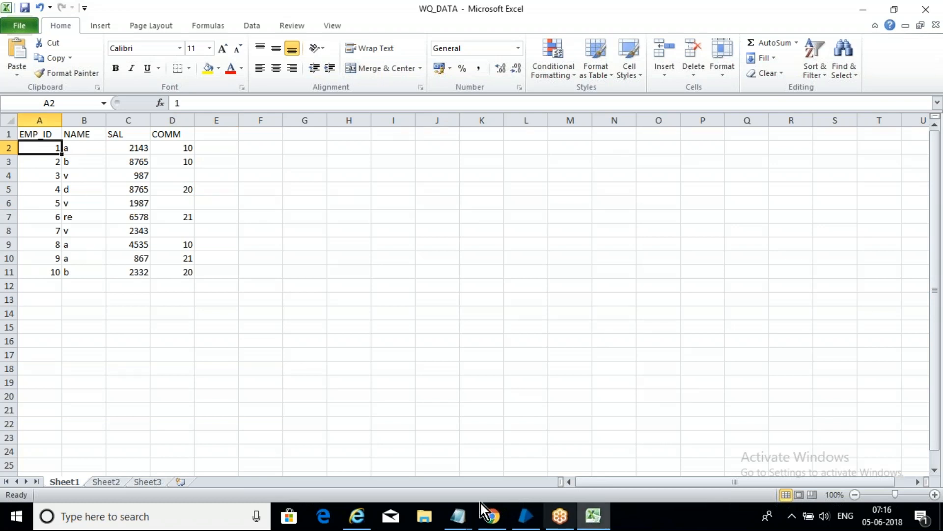
# Step: Return to the Notepad notes and add "get next item -- will pick record by record" below the ADD to QUEUE note
pyautogui.moveTo(456, 521)
pyautogui.click(420, 461)
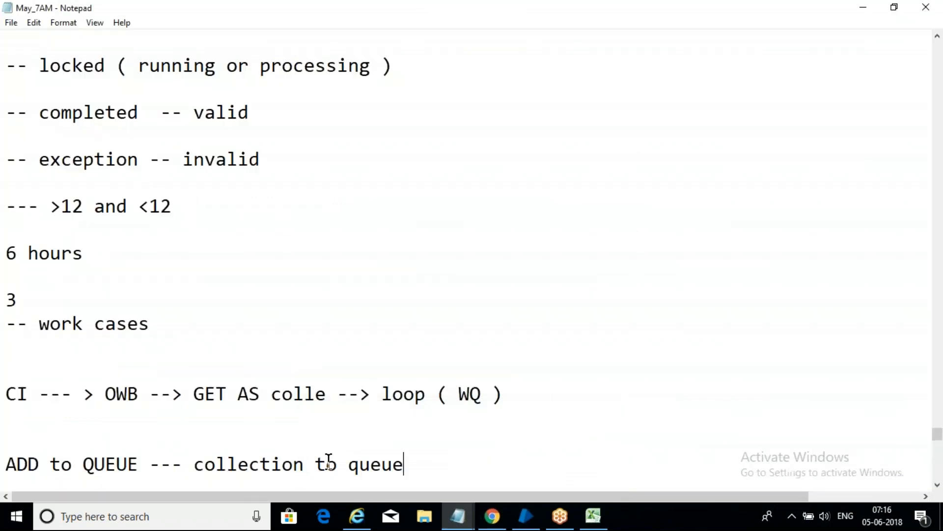
pyautogui.click(412, 475)
pyautogui.press('Return')
pyautogui.write('get next ')
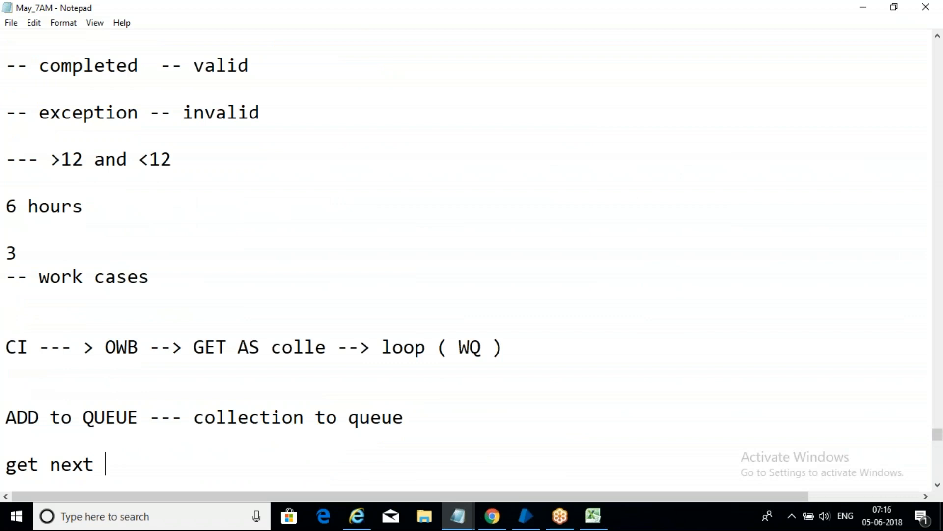
pyautogui.write('item -- w')
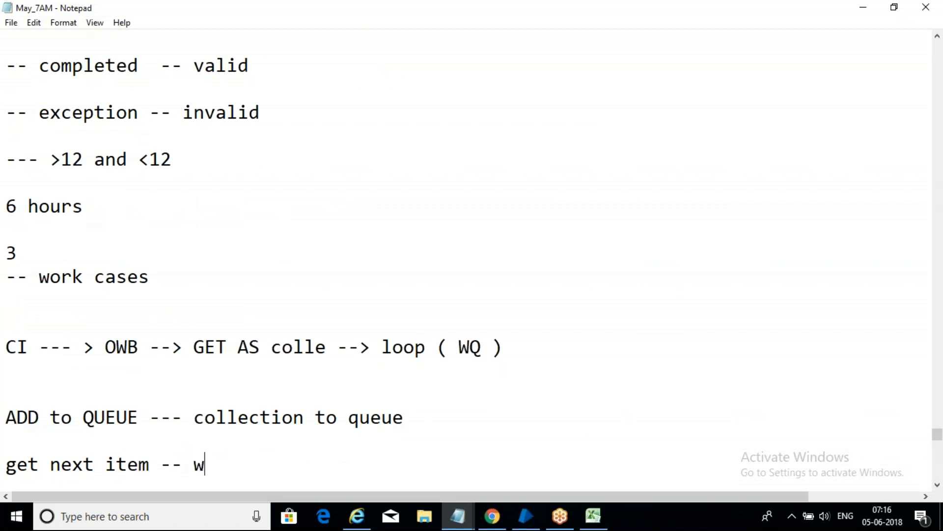
pyautogui.write('ill pick ')
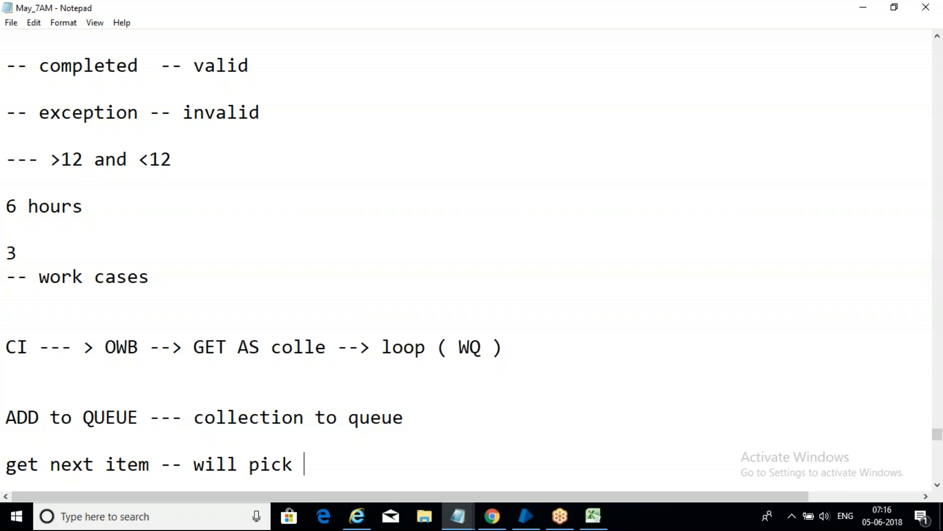
pyautogui.write('record ')
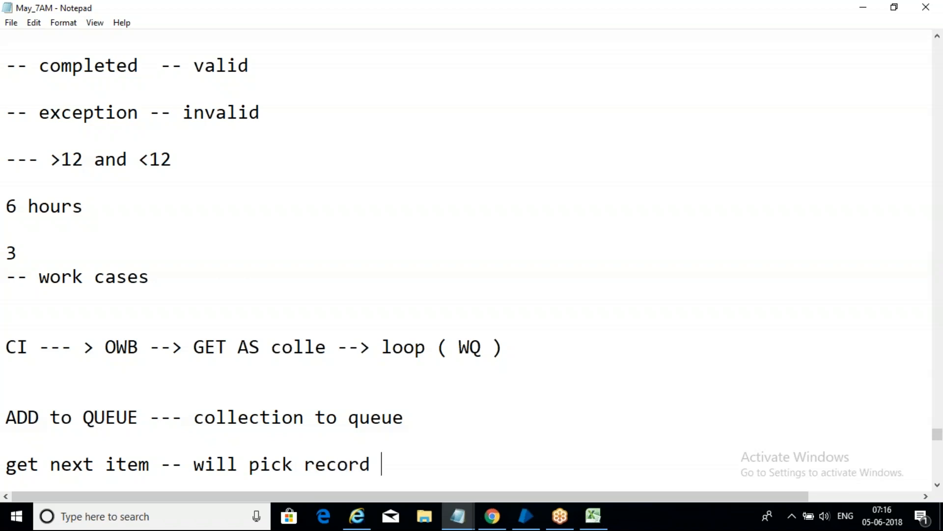
pyautogui.write('by rec')
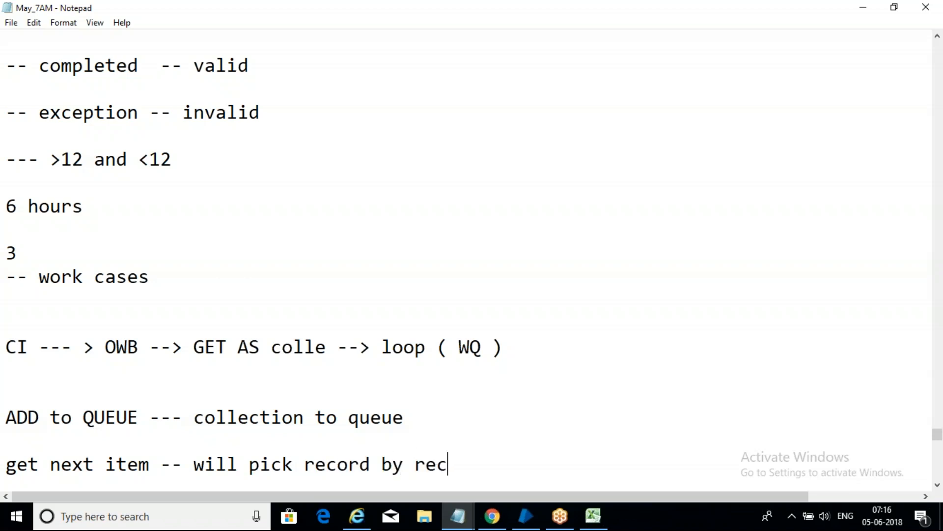
pyautogui.write('ord')
# Step: Add the note "item number -- queue" below the get next item line
pyautogui.press('Return')
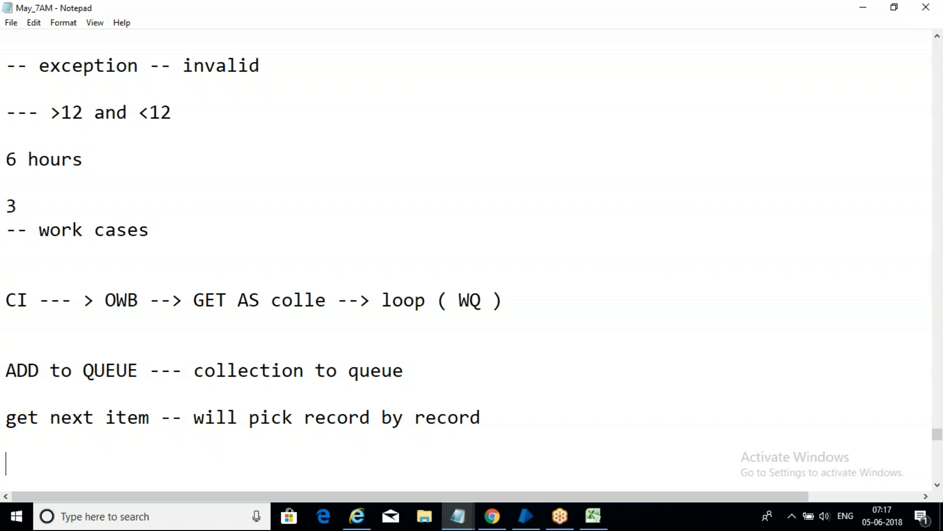
pyautogui.write('item')
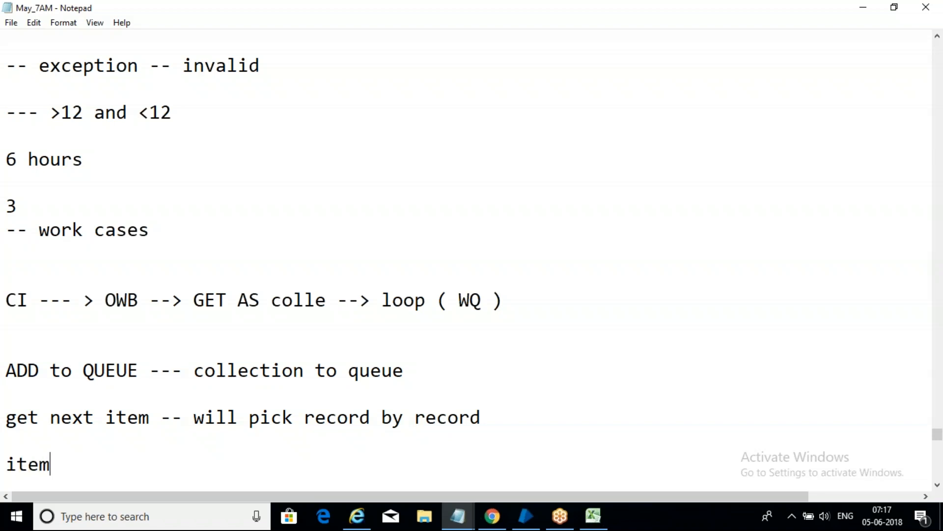
pyautogui.write(' number ')
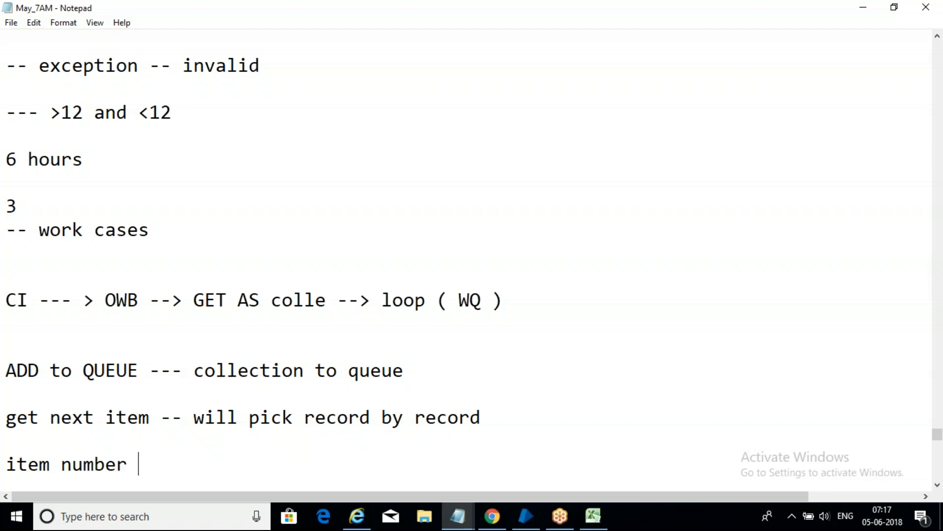
pyautogui.write('-- queue')
pyautogui.press('Return')
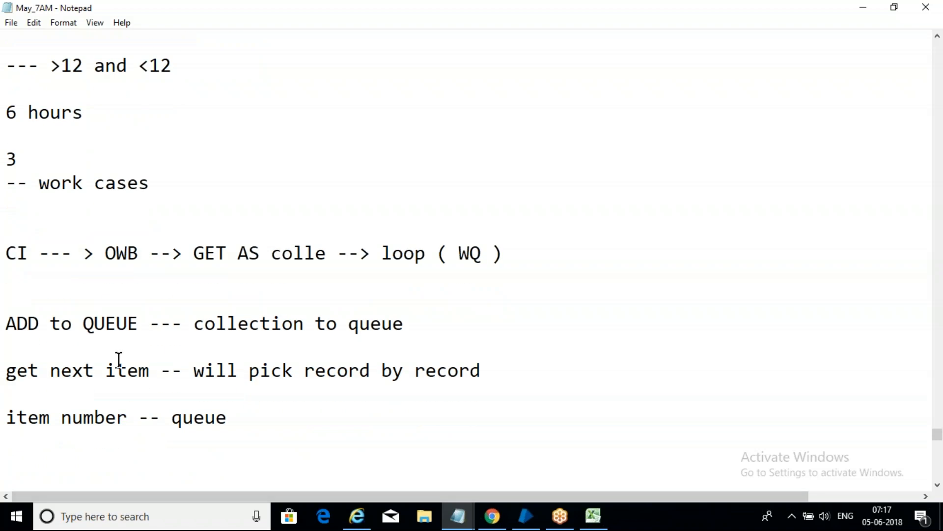
# Step: Review the get next item note against the employee records in WQ_DATA, checking the first record's fields and COMM value in Excel
pyautogui.moveTo(151, 371); pyautogui.dragTo(7, 374)
pyautogui.click(93, 458)
pyautogui.click(591, 514)
pyautogui.moveTo(40, 148); pyautogui.dragTo(144, 148)
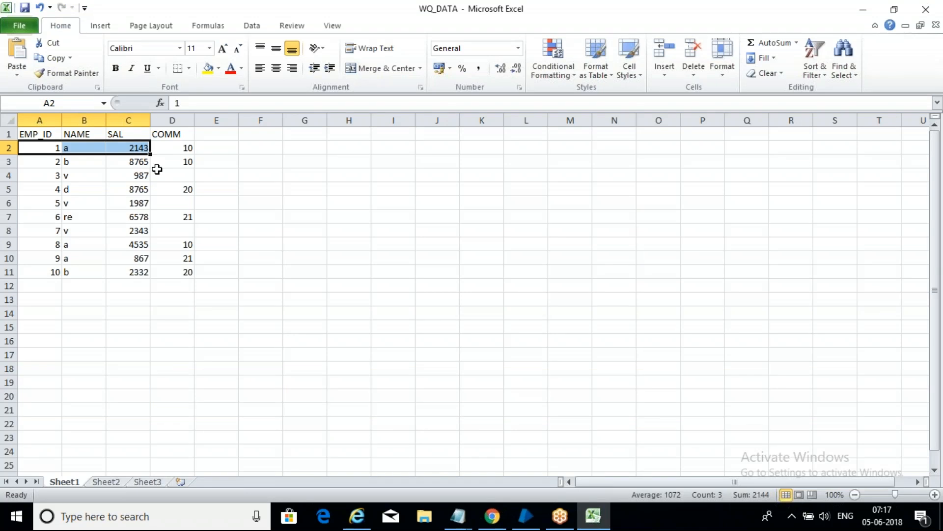
pyautogui.click(188, 149)
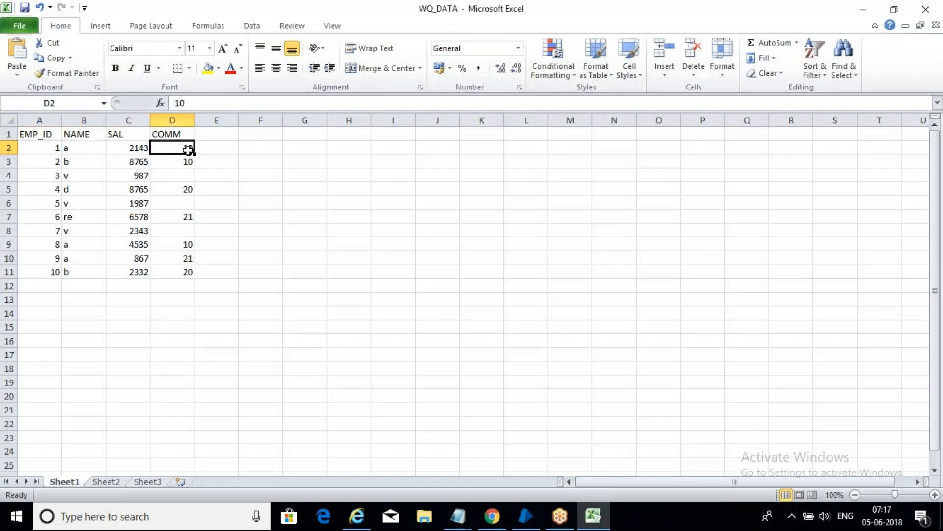
pyautogui.moveTo(45, 341); pyautogui.dragTo(45, 217)
pyautogui.click(39, 120)
pyautogui.click(134, 175)
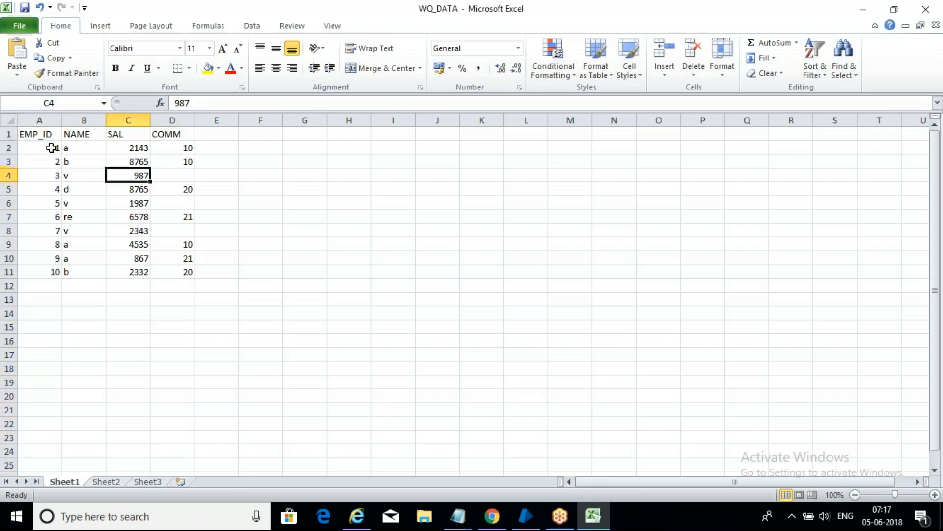
# Step: Examine the employee records in WQ_DATA from the first to the last, and the empty row 12 below them
pyautogui.moveTo(51, 147); pyautogui.dragTo(98, 147)
pyautogui.click(29, 189)
pyautogui.click(35, 257)
pyautogui.moveTo(40, 273); pyautogui.dragTo(110, 274)
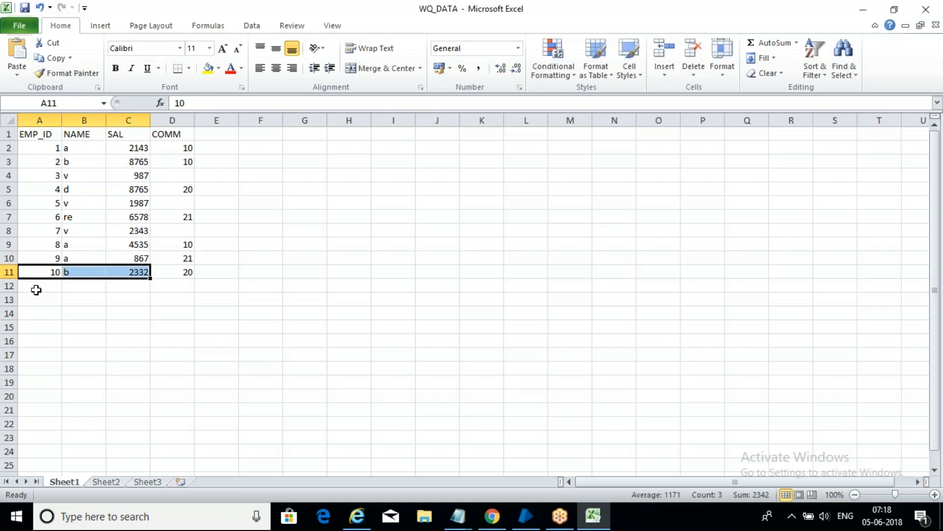
pyautogui.click(36, 290)
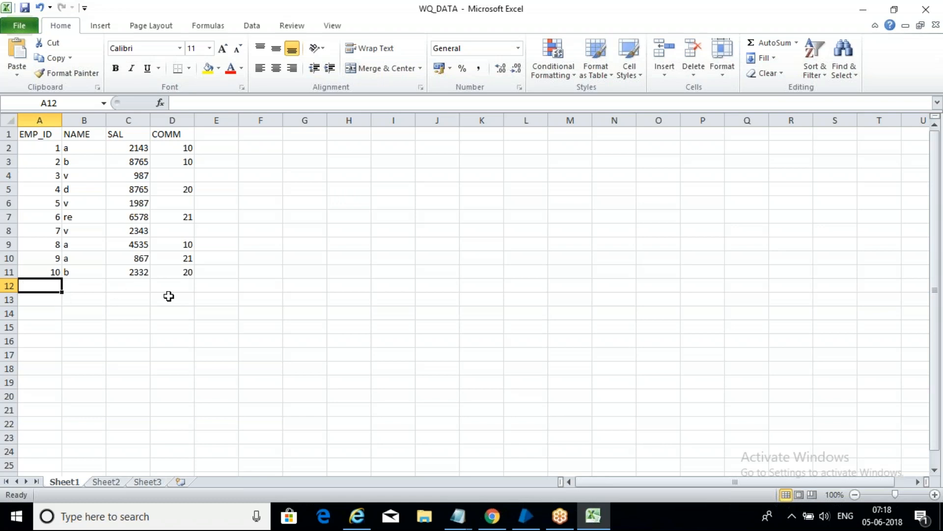
pyautogui.click(169, 295)
pyautogui.click(45, 284)
pyautogui.doubleClick(44, 284)
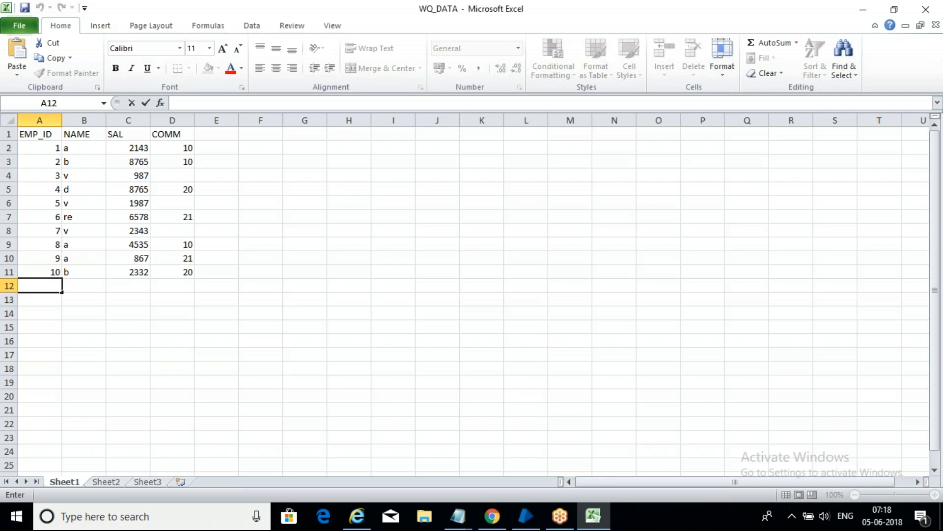
pyautogui.click(73, 285)
pyautogui.click(18, 291)
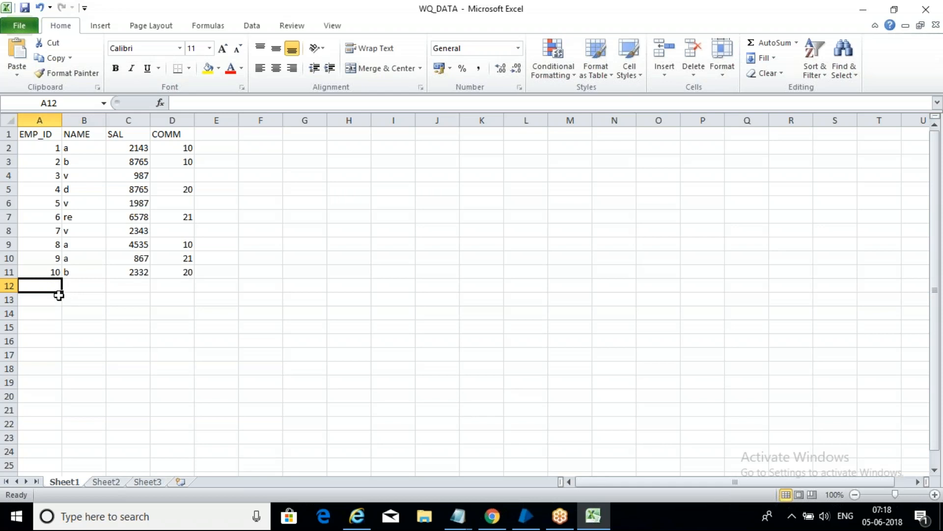
pyautogui.hotkey('alt', 'space')
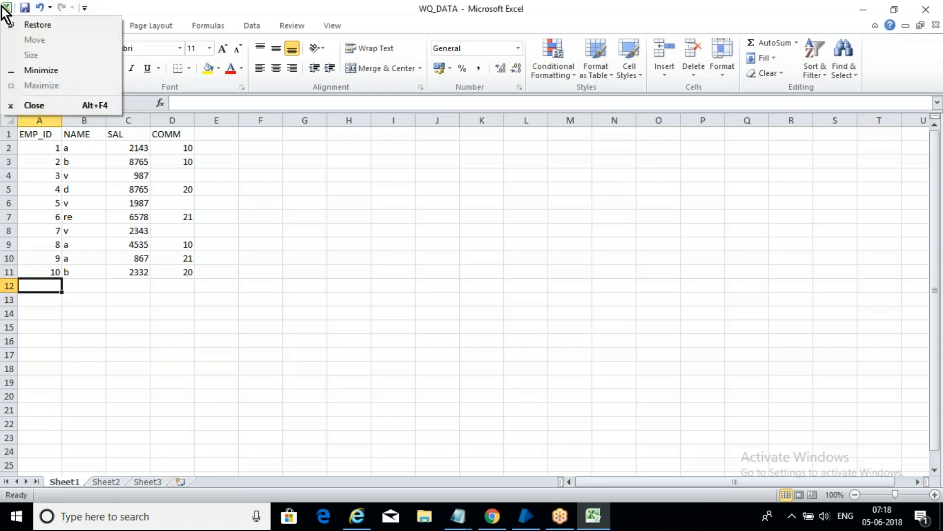
pyautogui.click(81, 204)
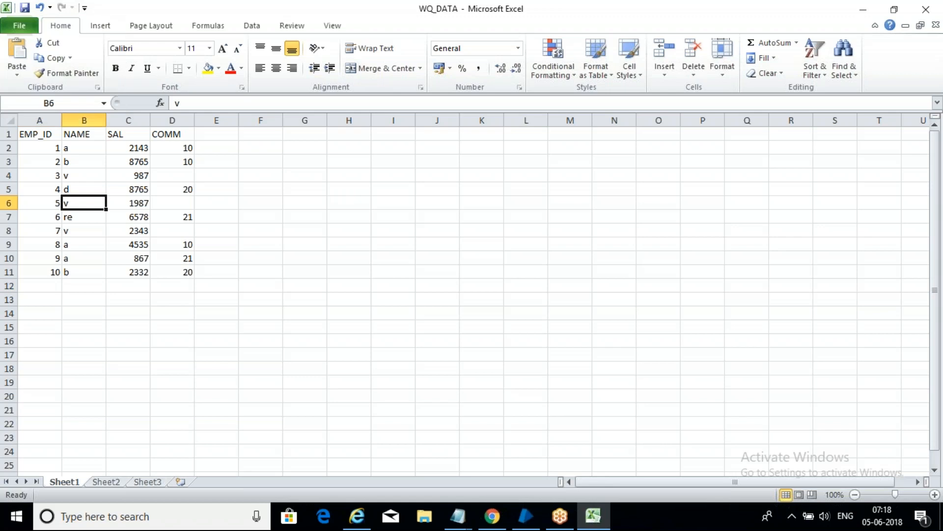
pyautogui.click(51, 284)
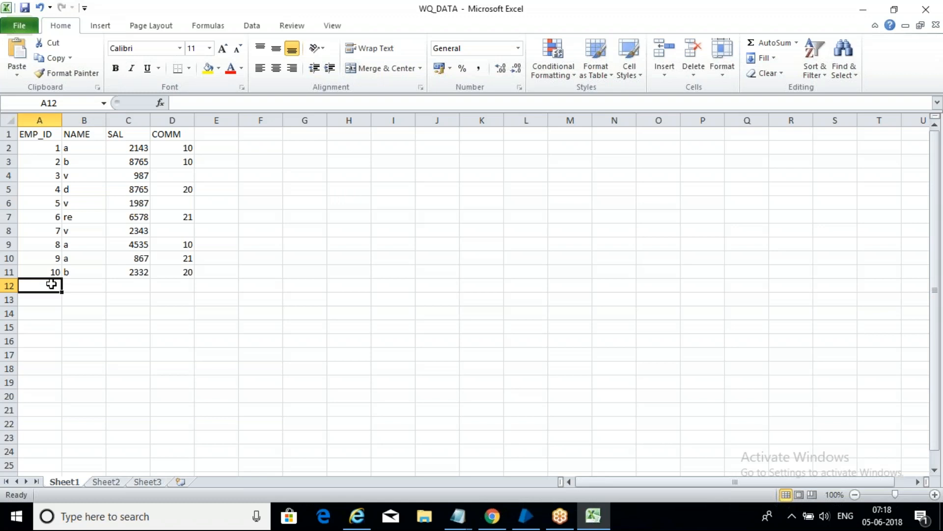
# Step: Switch to the May_7AM notes in Notepad and add "decission ( emp_id is null ) -- end" below the item number line
pyautogui.moveTo(530, 518)
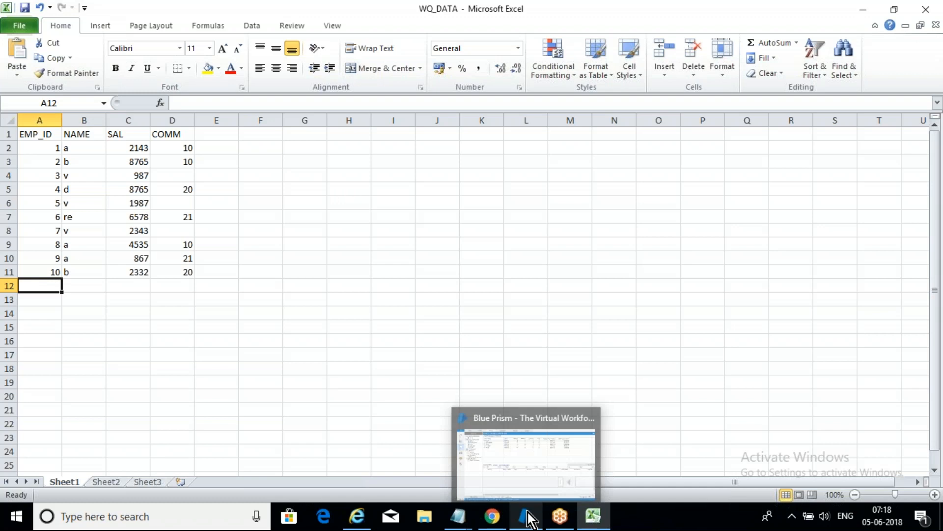
pyautogui.moveTo(473, 519)
pyautogui.click(437, 488)
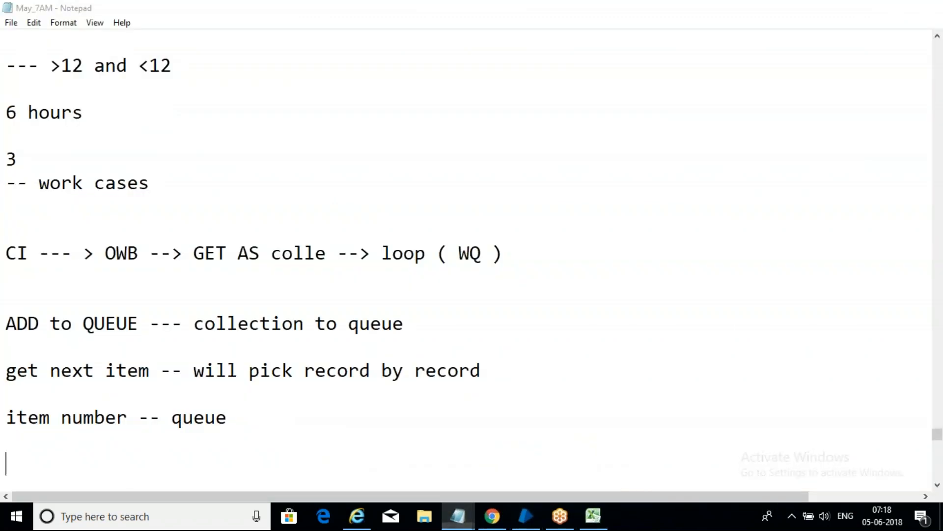
pyautogui.click(278, 449)
pyautogui.press('Return')
pyautogui.write('decission ')
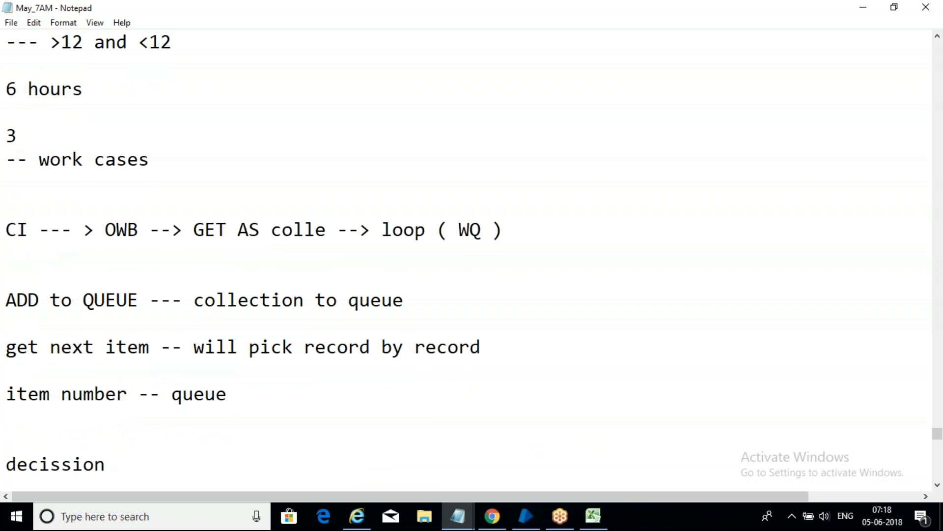
pyautogui.write('( emo')
pyautogui.press('BackSpace')
pyautogui.write('p_id is null )')
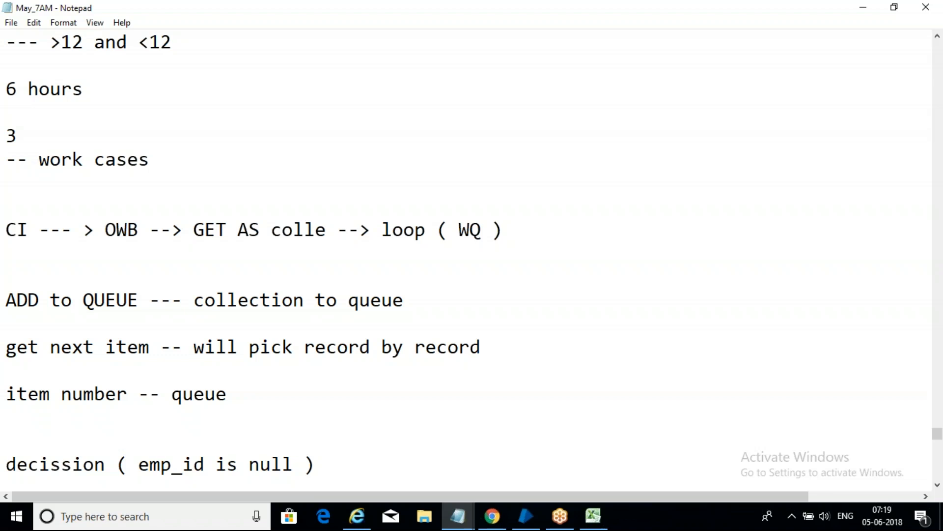
pyautogui.write(' -- end')
pyautogui.press('Return')
pyautogui.press('Return')
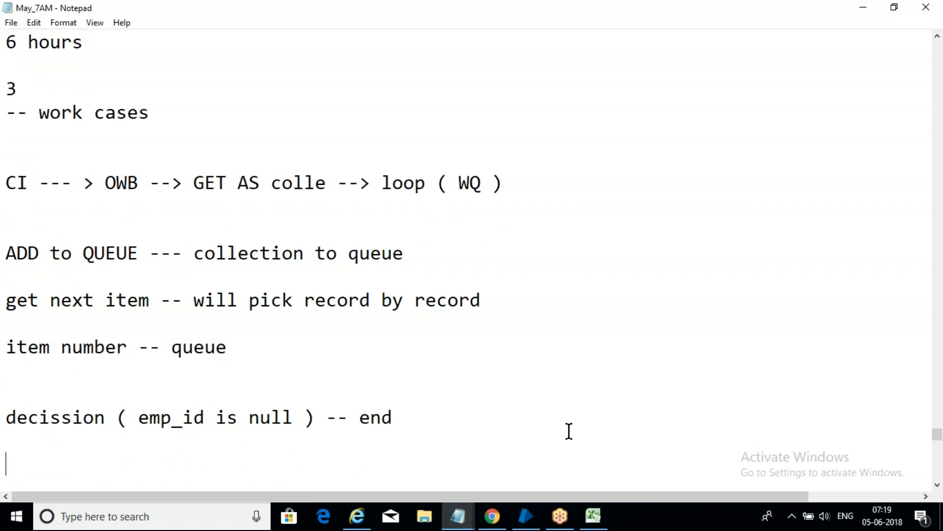
# Step: Switch to WQ_DATA in Excel and check the COMM values of the first two employee records
pyautogui.click(593, 515)
pyautogui.click(170, 147)
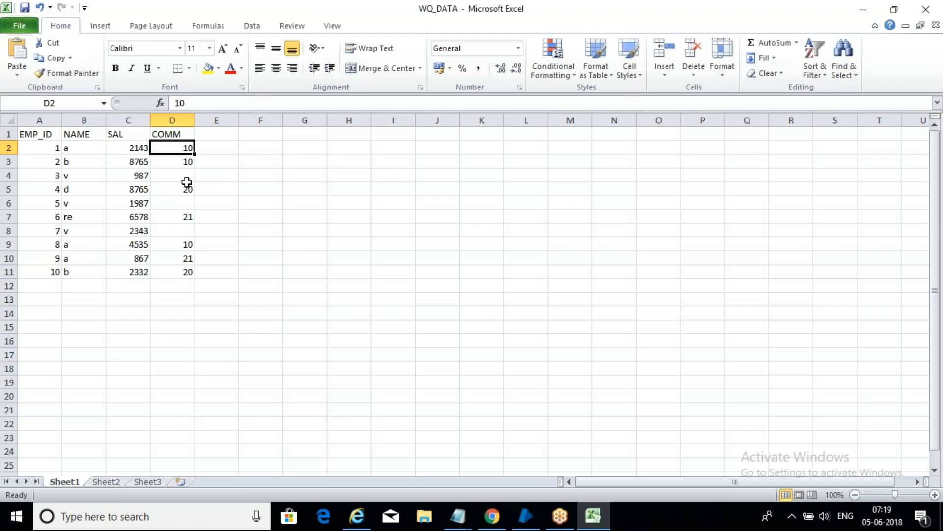
pyautogui.click(181, 163)
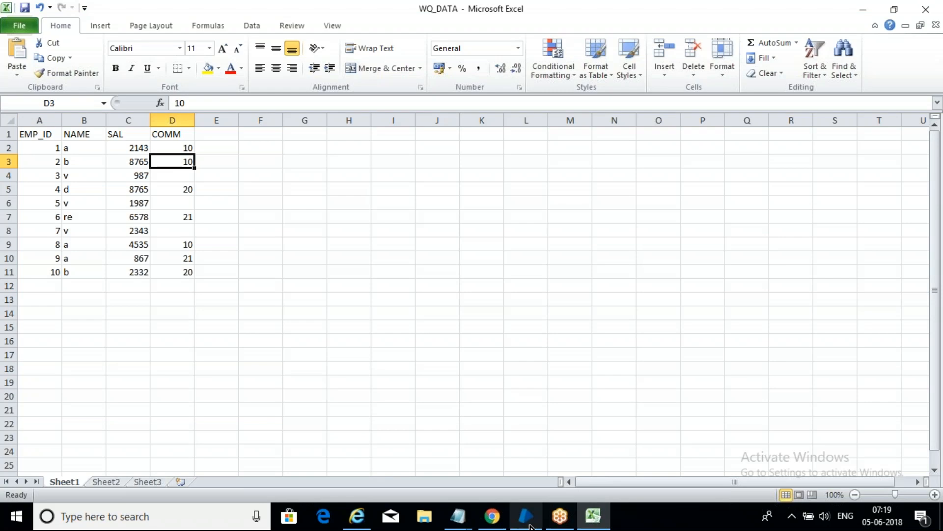
# Step: Return to the May_7AM notes in Notepad and add the lines "comm is null ---> exception" and "--- completed" below the decission line
pyautogui.moveTo(460, 516)
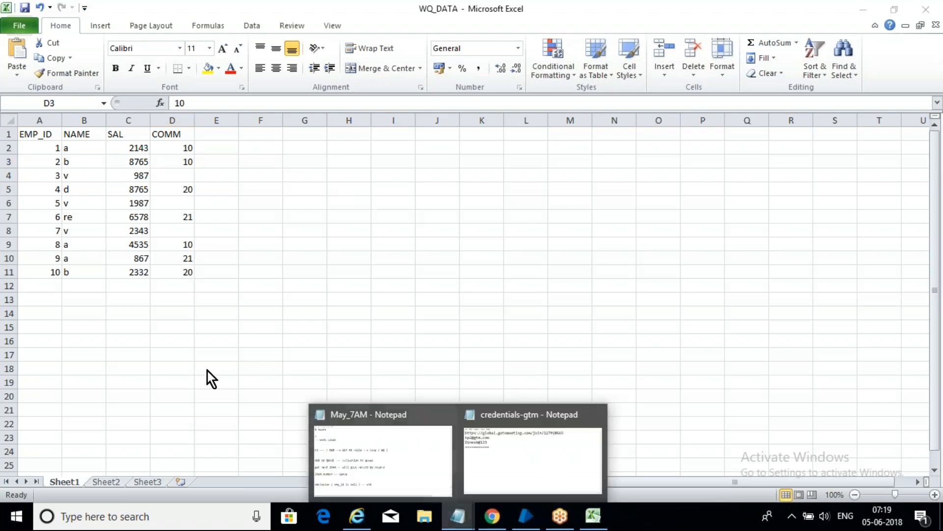
pyautogui.click(379, 434)
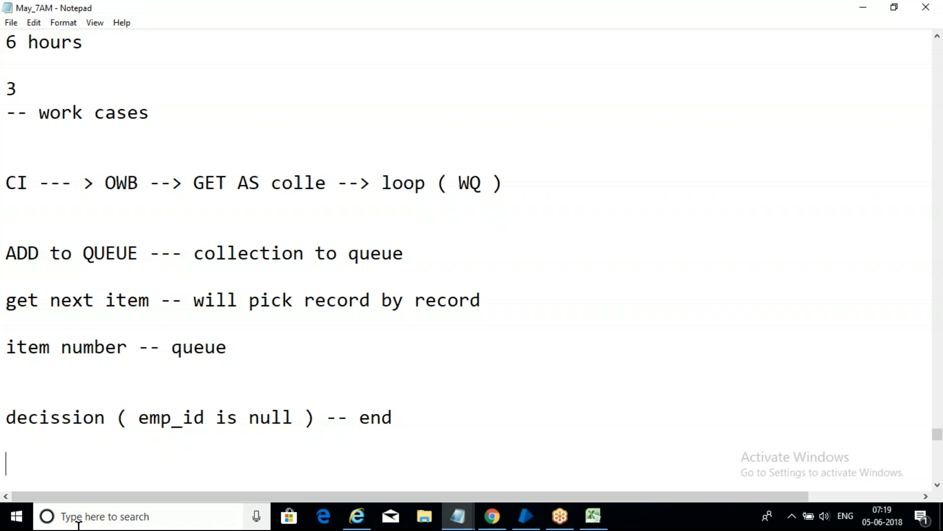
pyautogui.write('comm i')
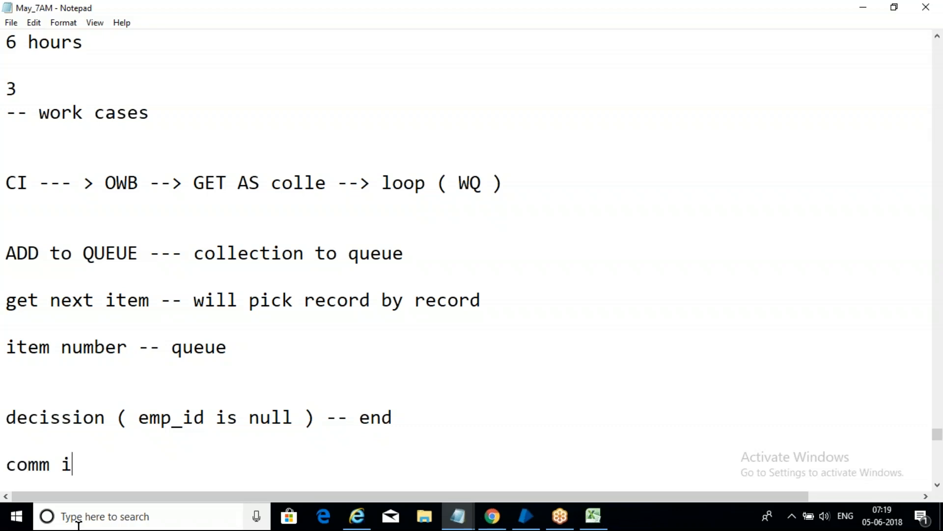
pyautogui.write('s null ')
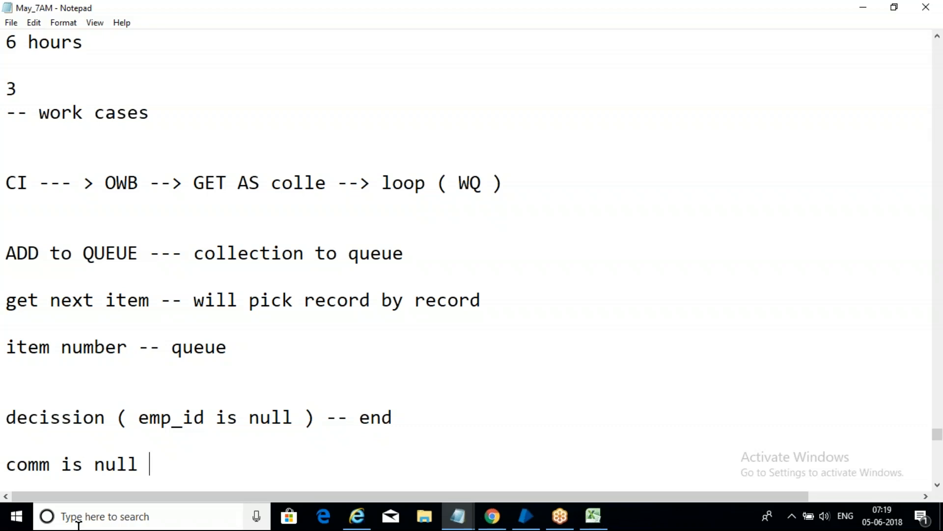
pyautogui.write('---> exce')
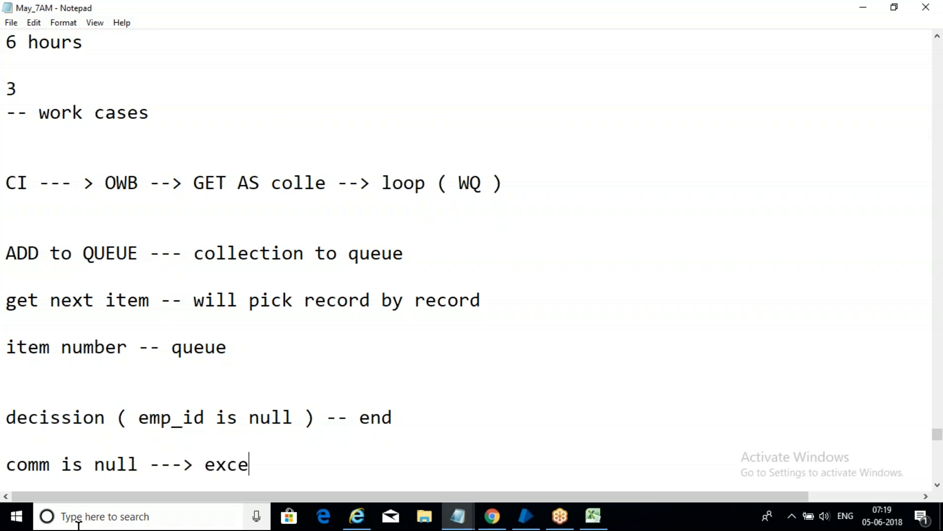
pyautogui.write('ption')
pyautogui.press('Return')
pyautogui.press('Return')
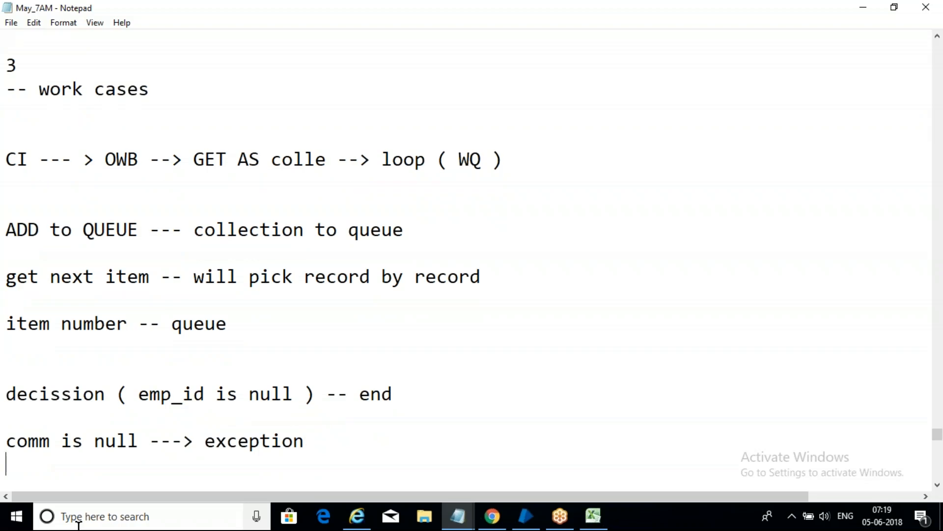
pyautogui.write('--- completed')
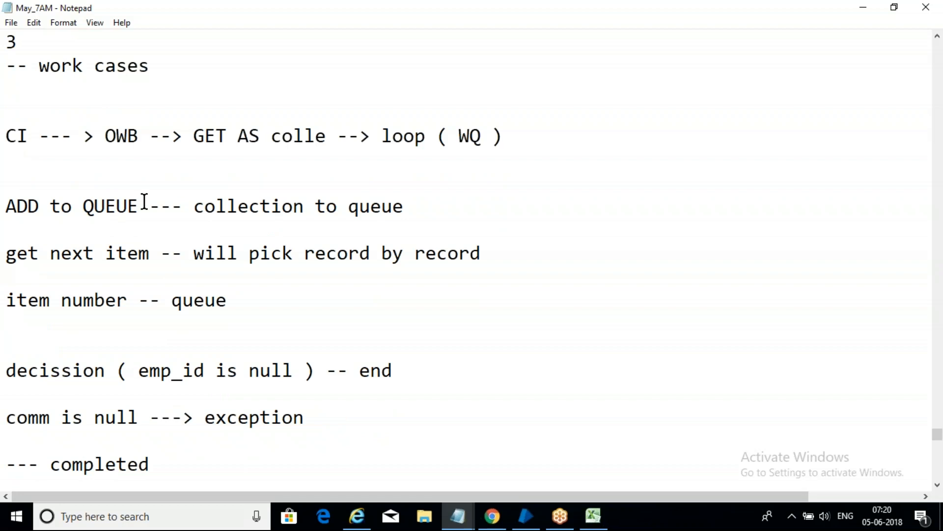
# Step: Review the ADD to QUEUE, get next item and emp_id decission entries in the notes
pyautogui.moveTo(149, 207); pyautogui.dragTo(8, 208)
pyautogui.moveTo(161, 253); pyautogui.dragTo(18, 241)
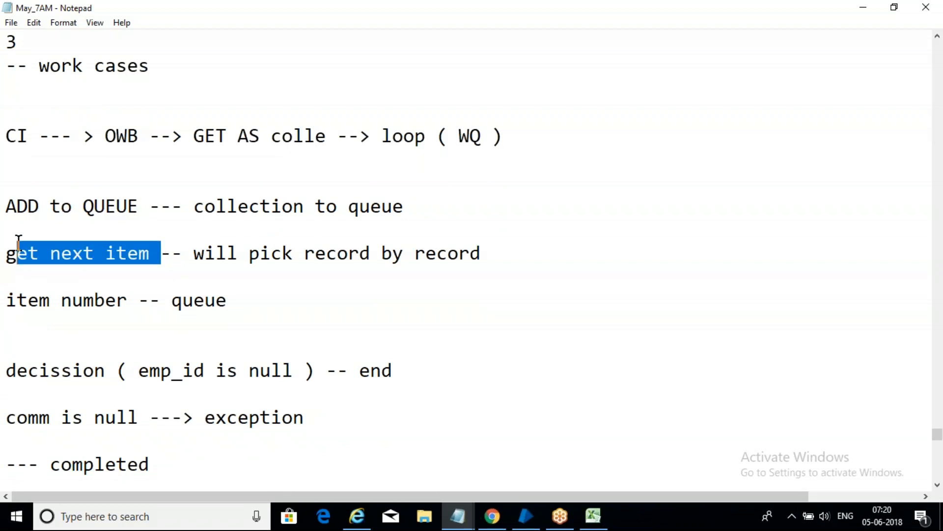
pyautogui.click(94, 219)
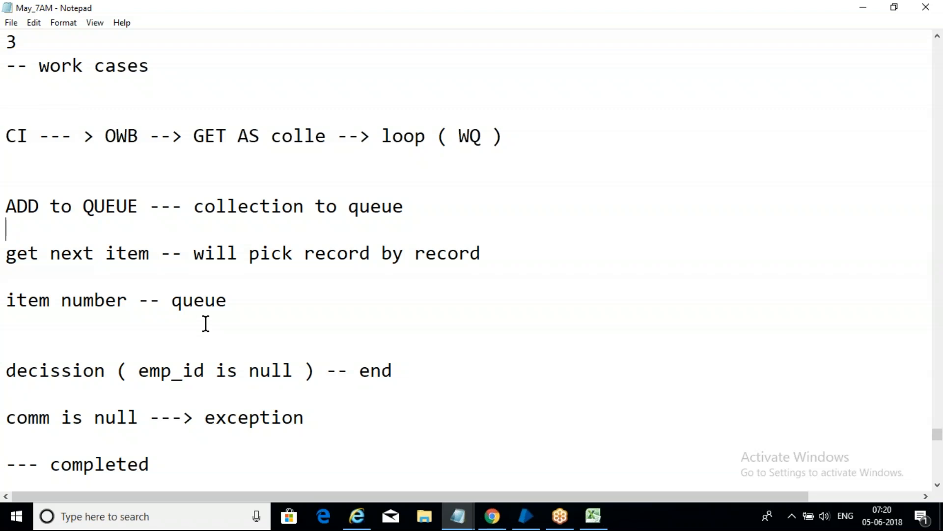
pyautogui.moveTo(150, 253); pyautogui.dragTo(6, 251)
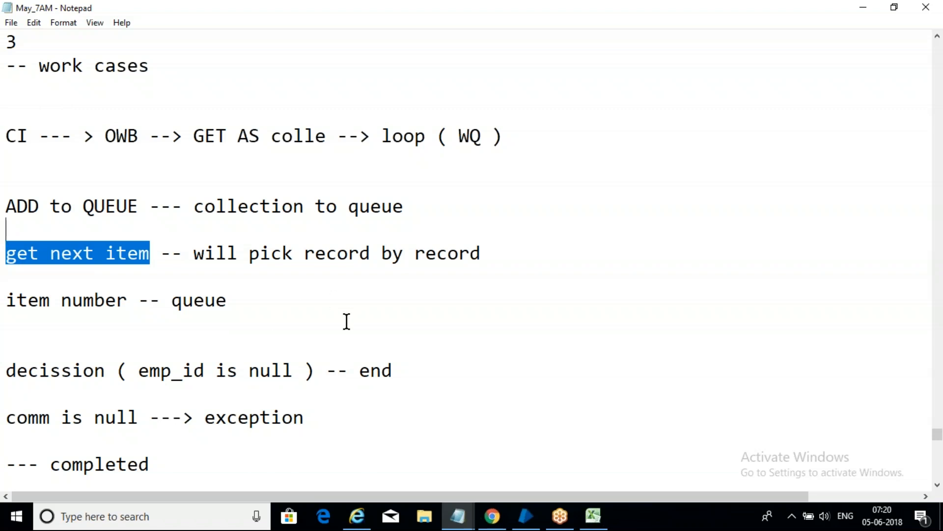
pyautogui.moveTo(105, 370); pyautogui.dragTo(6, 370)
pyautogui.moveTo(315, 370); pyautogui.dragTo(137, 374)
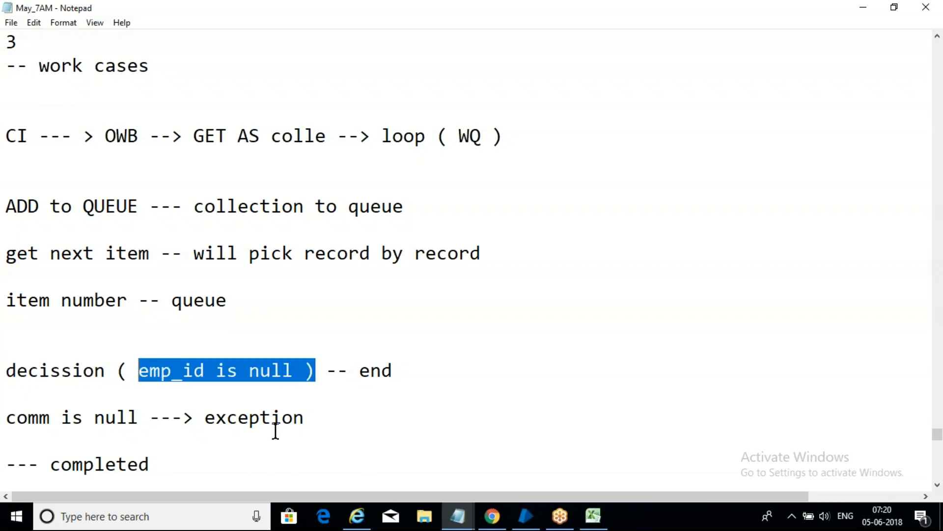
# Step: Remove the extra blank line above the decission note and add a new line after "--- completed"
pyautogui.click(210, 476)
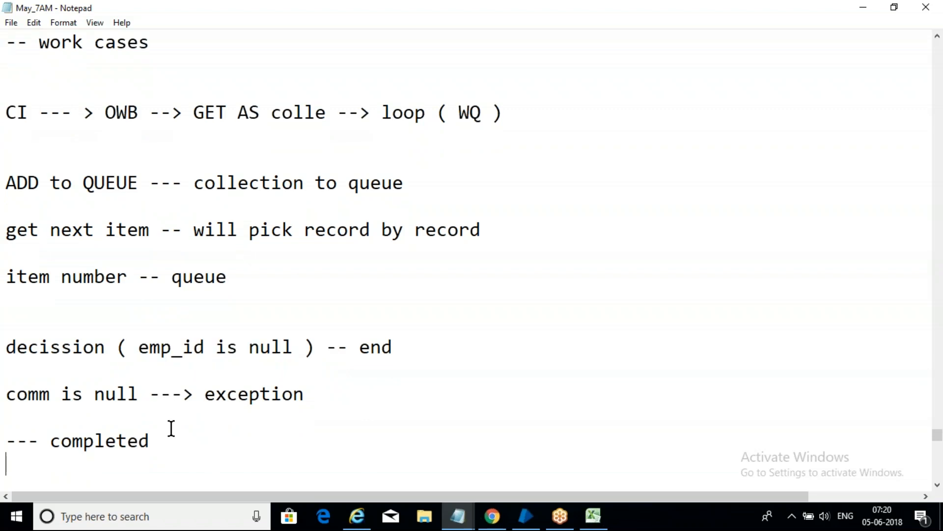
pyautogui.click(32, 309)
pyautogui.press('Delete')
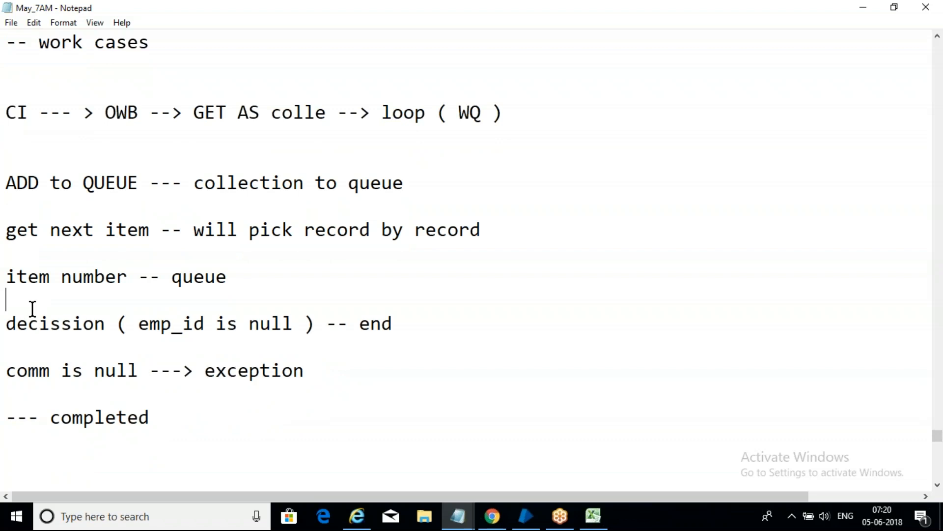
pyautogui.click(182, 421)
pyautogui.press('Return')
# Step: Switch to Blue Prism and view the May_7 work queue among the Control room's configured queues
pyautogui.click(526, 515)
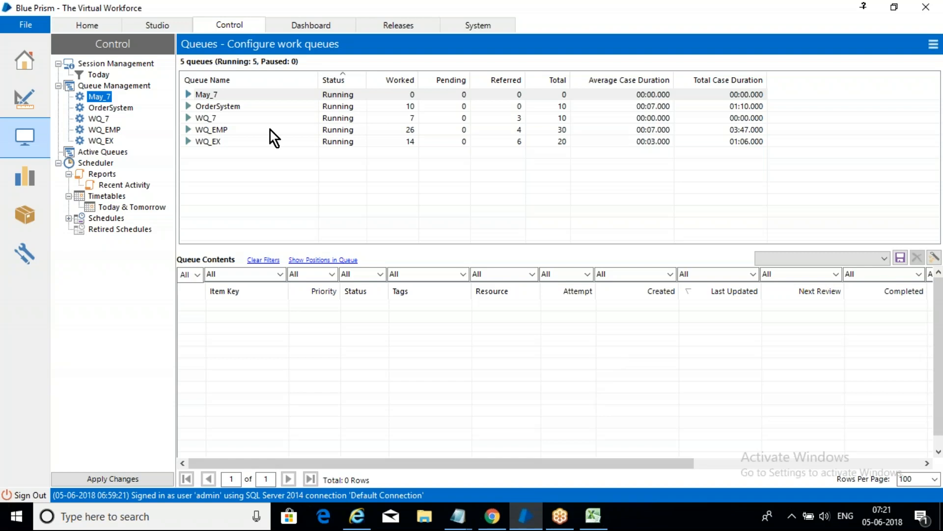
pyautogui.click(478, 23)
pyautogui.click(245, 23)
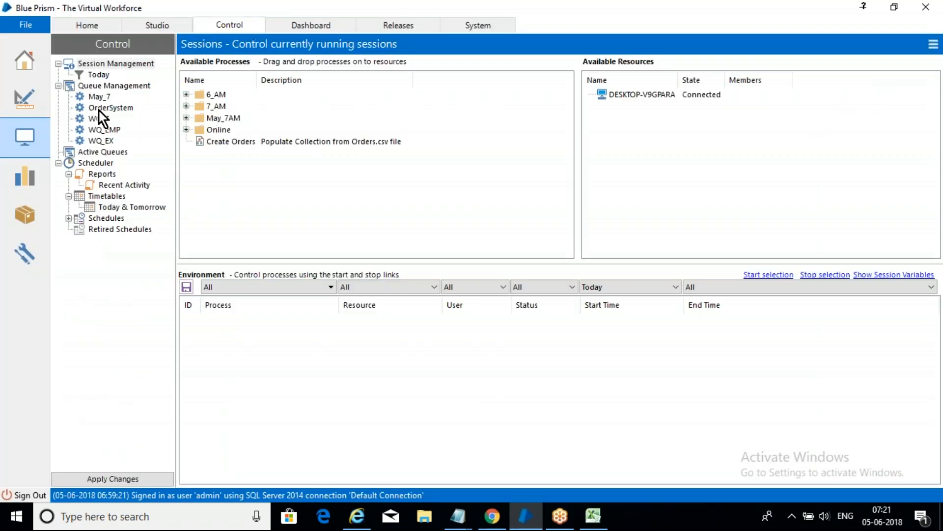
pyautogui.click(101, 97)
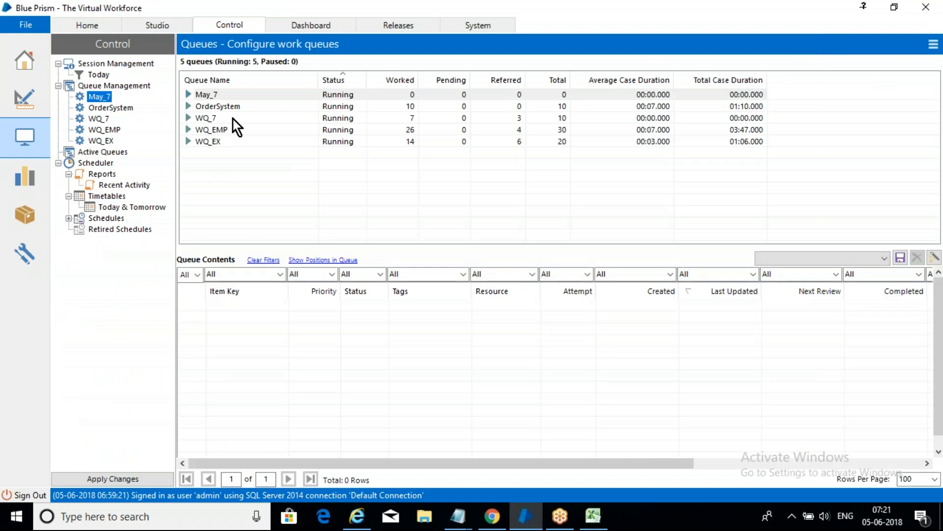
# Step: Start a new process in the May_7AM folder in Studio and try to name it WQ_7
pyautogui.click(162, 28)
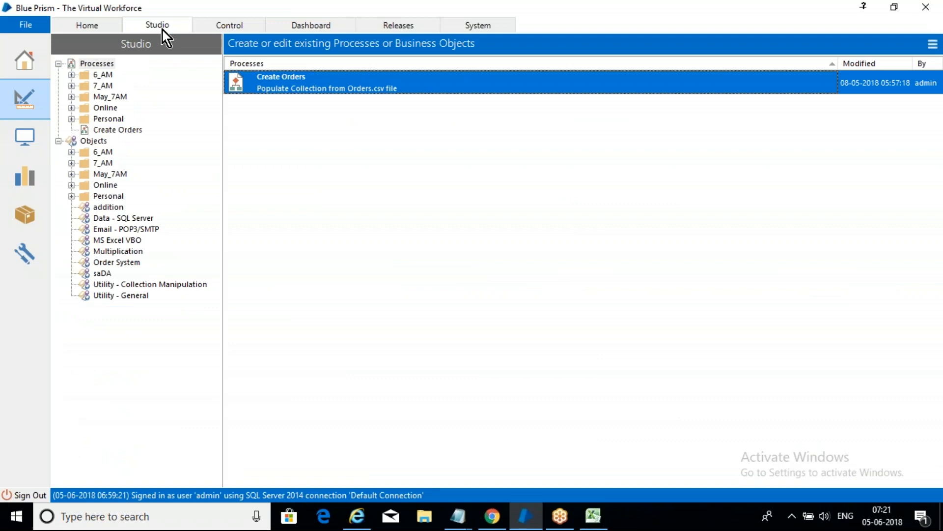
pyautogui.click(71, 97)
pyautogui.rightClick(110, 98)
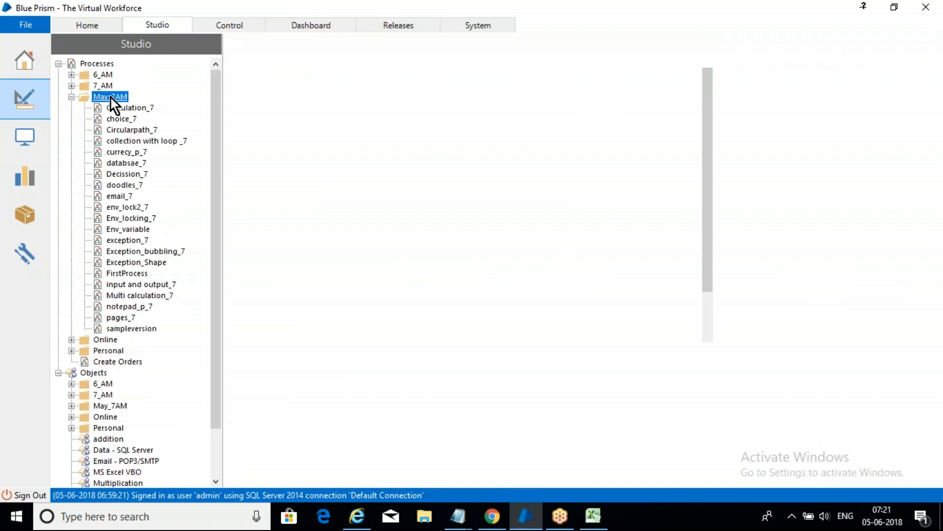
pyautogui.click(152, 105)
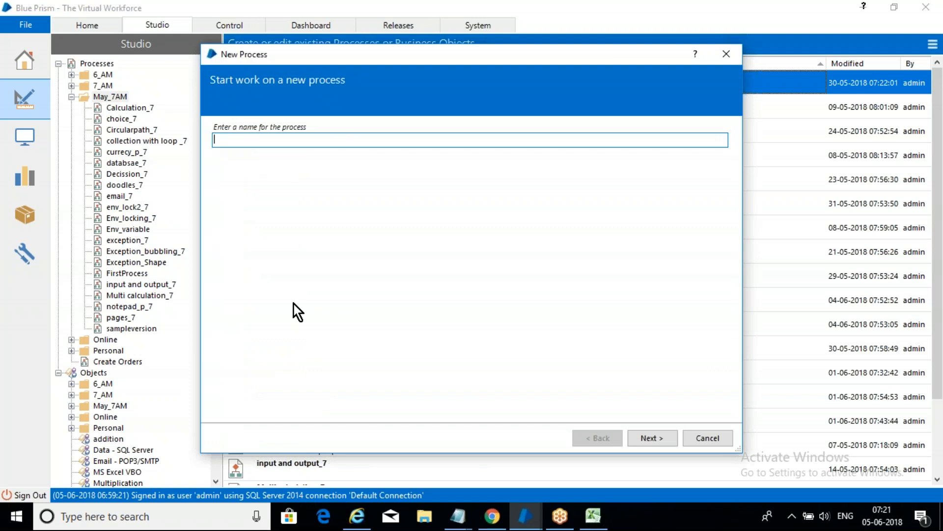
pyautogui.write('WQ_7')
pyautogui.click(648, 431)
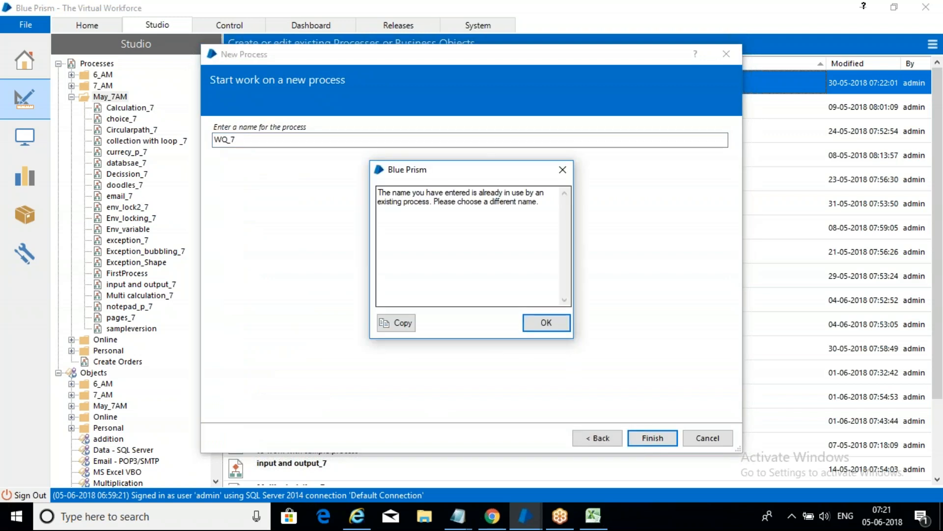
pyautogui.click(553, 329)
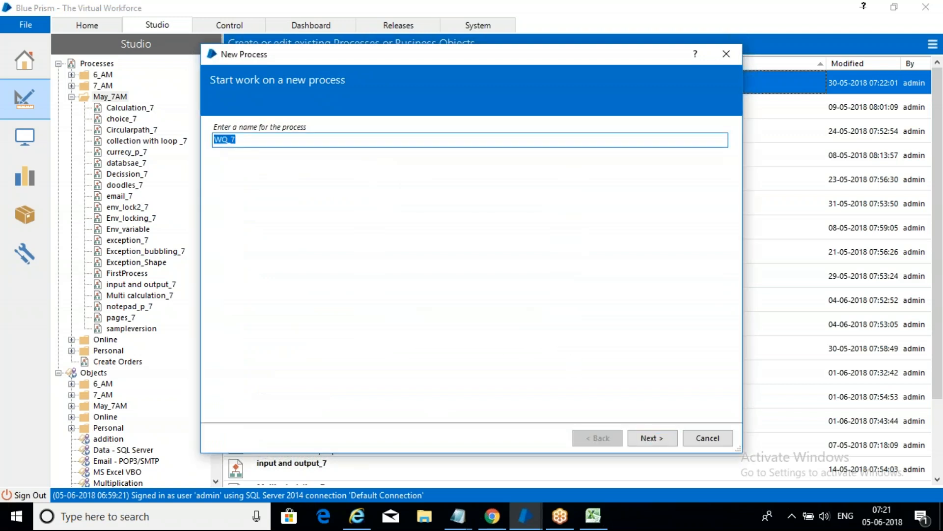
# Step: Name the new process WQ_May_7 and finish creating it with an empty description
pyautogui.click(231, 140)
pyautogui.write('_MAy_')
pyautogui.click(246, 140)
pyautogui.press('BackSpace')
pyautogui.write('a')
pyautogui.press('BackSpace')
pyautogui.click(650, 435)
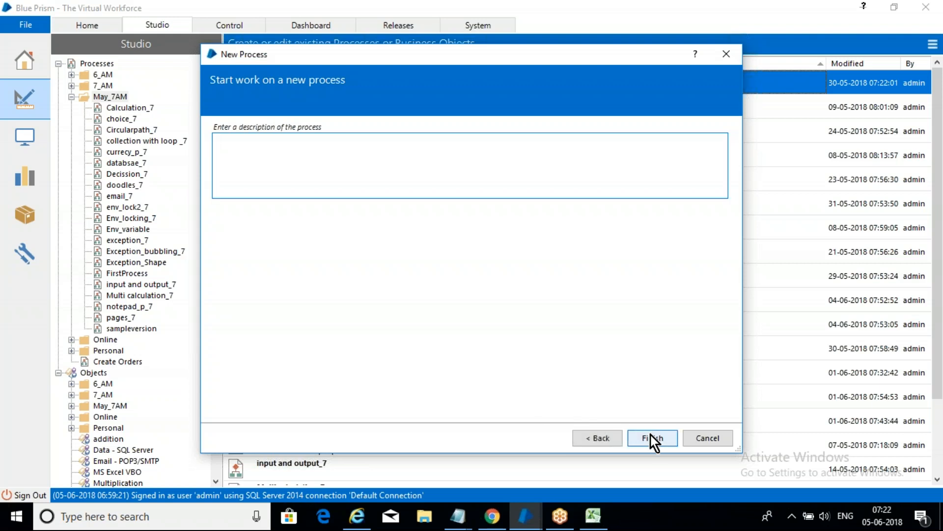
pyautogui.click(652, 439)
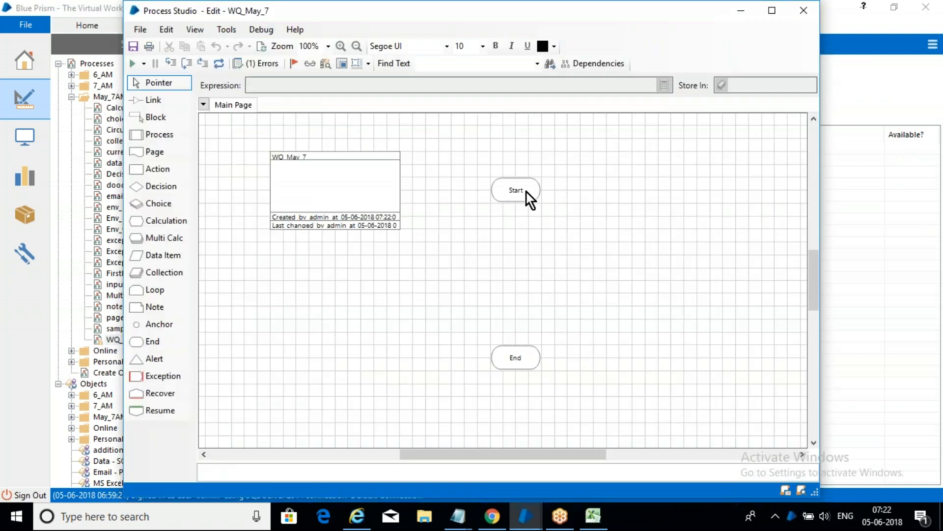
# Step: Move the Start and End stages further apart on the Main Page and place two Action stages side by side below Start
pyautogui.moveTo(526, 191); pyautogui.dragTo(524, 161)
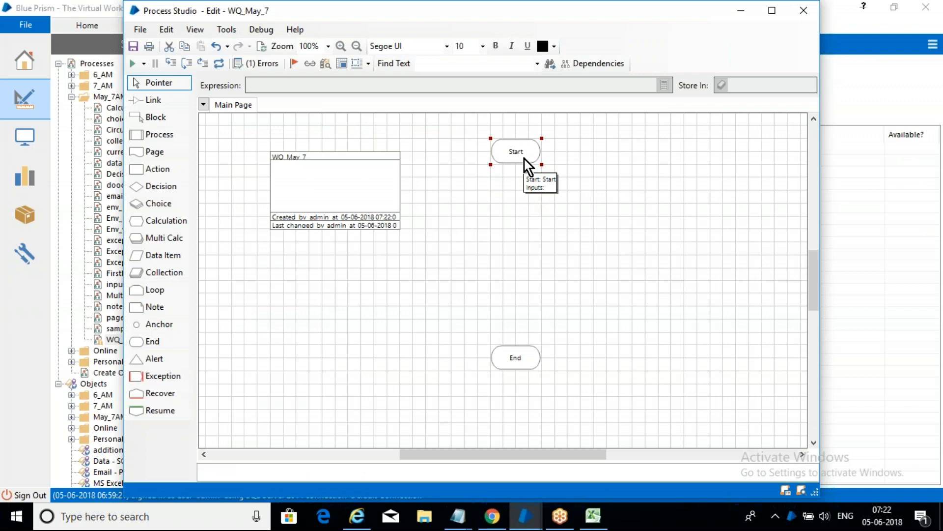
pyautogui.moveTo(523, 364); pyautogui.dragTo(522, 400)
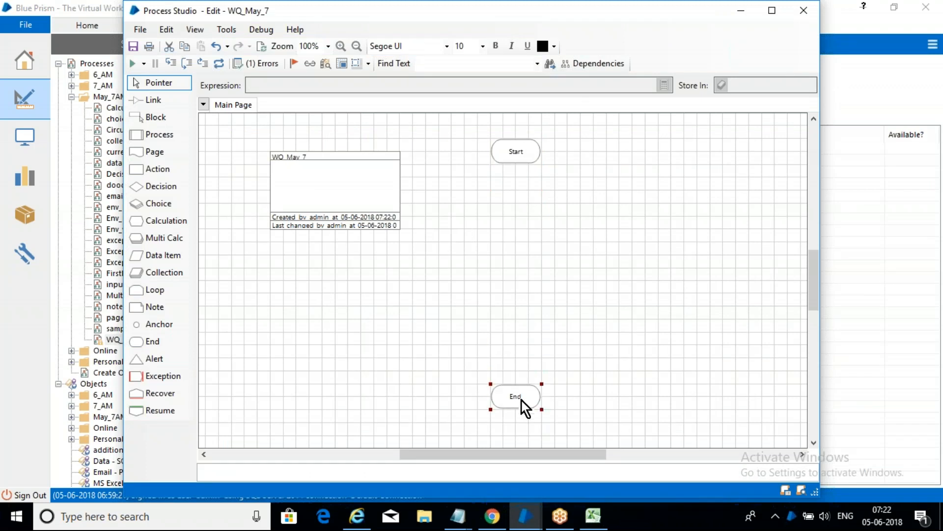
pyautogui.scroll(-1, 595, 361)
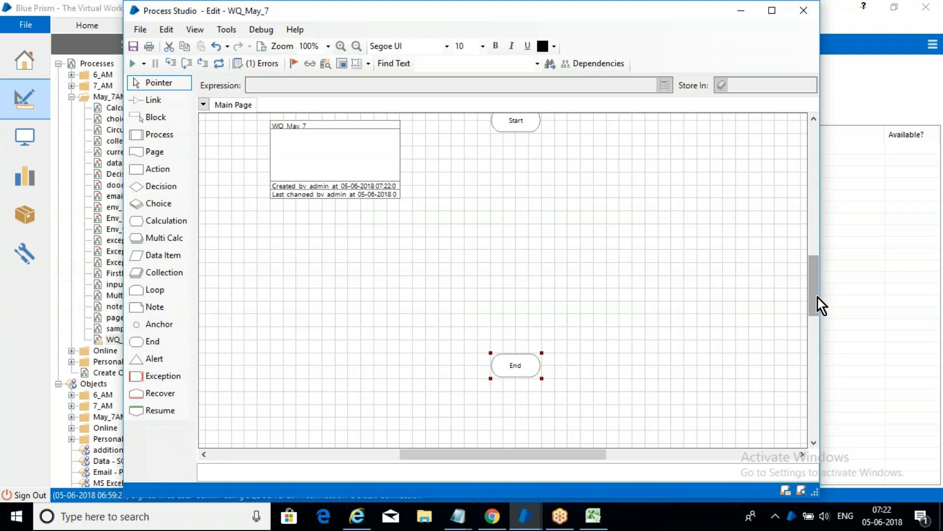
pyautogui.moveTo(818, 295); pyautogui.dragTo(816, 286)
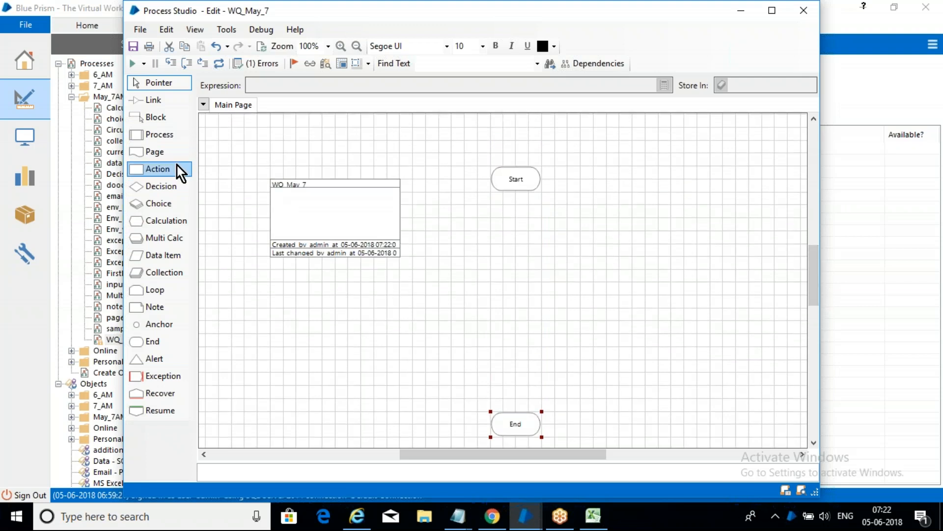
pyautogui.moveTo(164, 169); pyautogui.dragTo(511, 236)
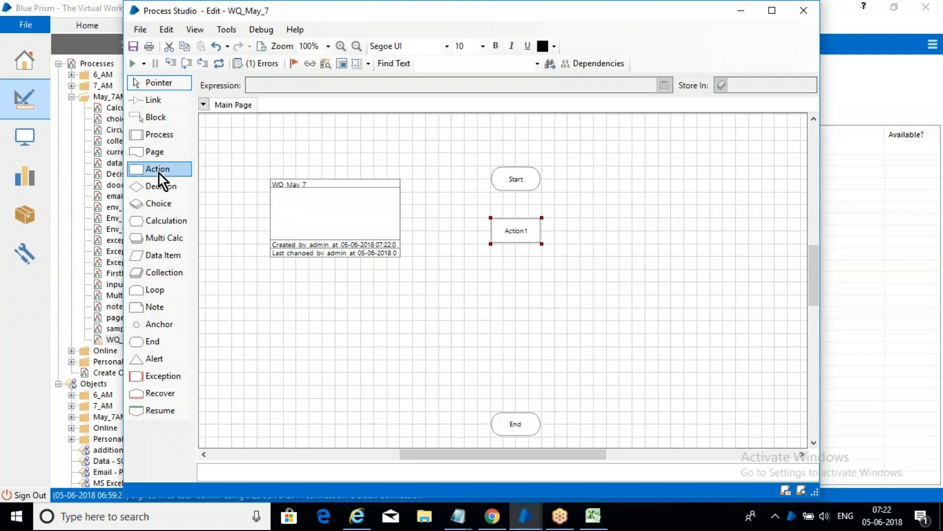
pyautogui.moveTo(159, 171); pyautogui.dragTo(595, 235)
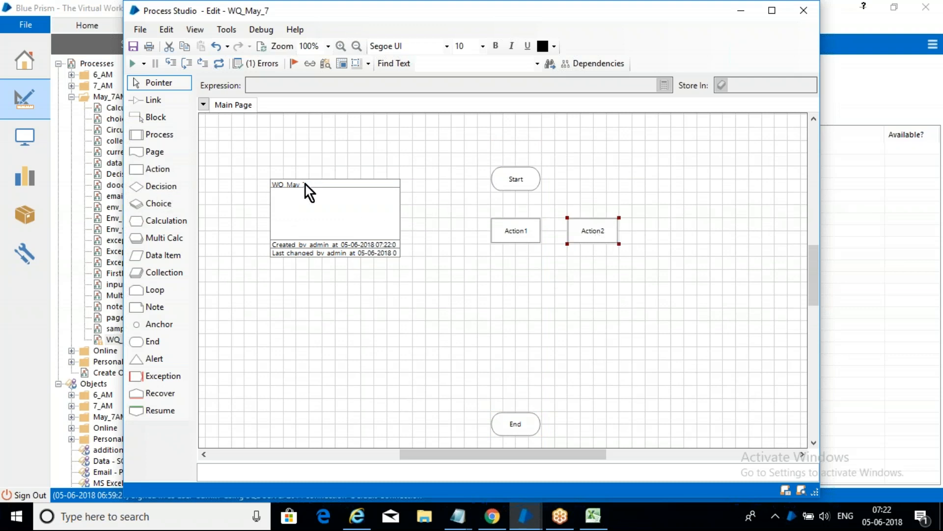
pyautogui.scroll(-3, 233, 172)
pyautogui.moveTo(169, 170); pyautogui.dragTo(671, 154)
pyautogui.moveTo(813, 274); pyautogui.dragTo(895, 293)
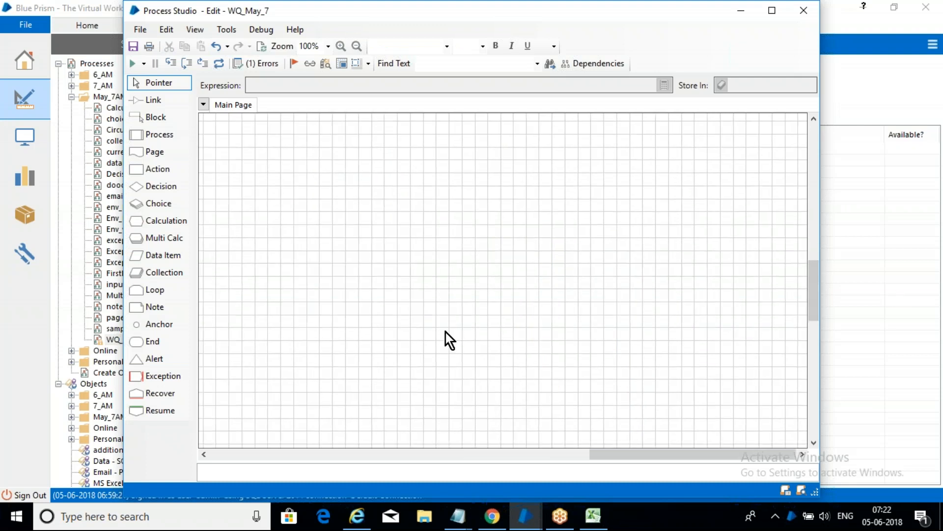
pyautogui.hotkey('ctrl', 'z')
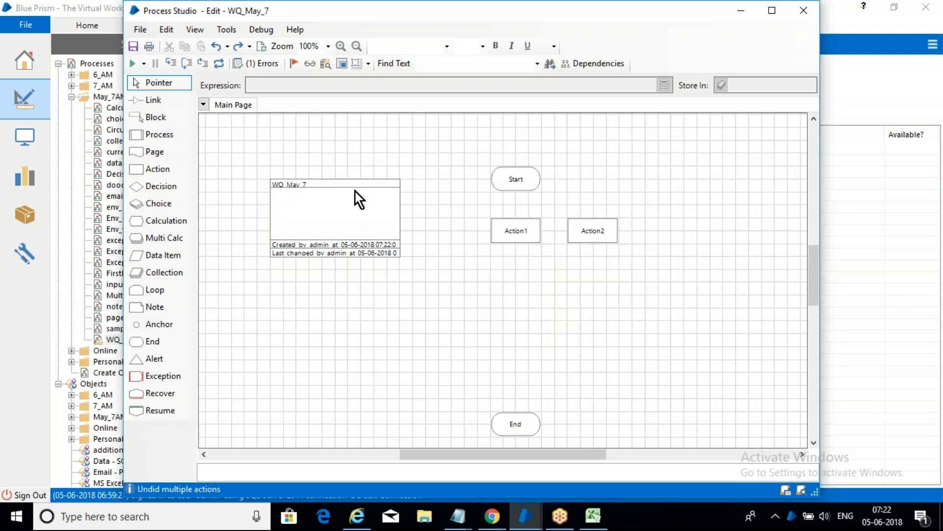
# Step: Place a third Action stage in the same row, to the right of Action2
pyautogui.moveTo(157, 170); pyautogui.dragTo(676, 230)
# Step: Name the first Action stage ci and assign it the MS Excel VBO business object with the Create Instance action
pyautogui.click(510, 222)
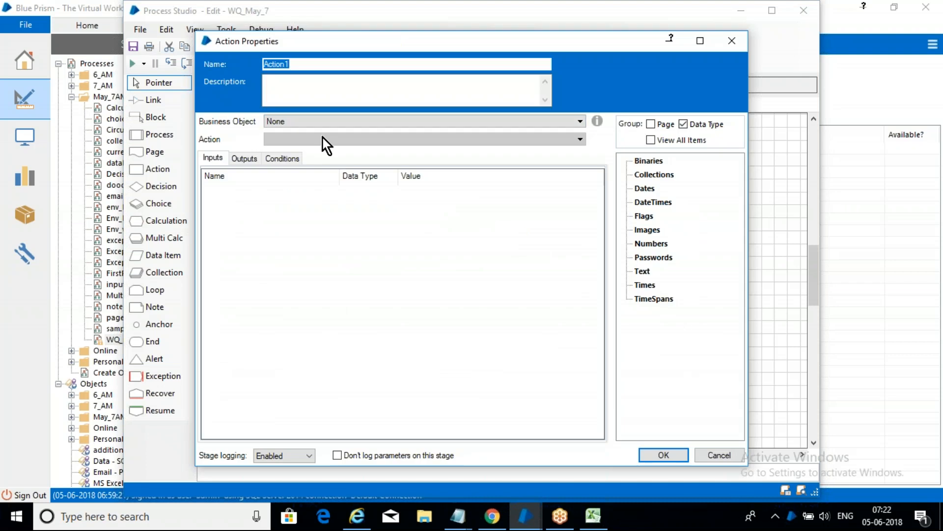
pyautogui.write('ci')
pyautogui.click(384, 121)
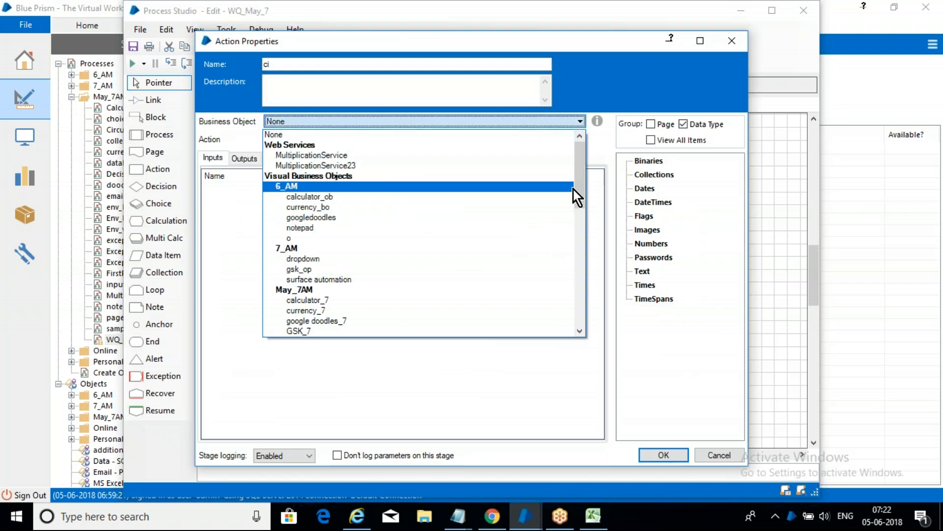
pyautogui.click(574, 187)
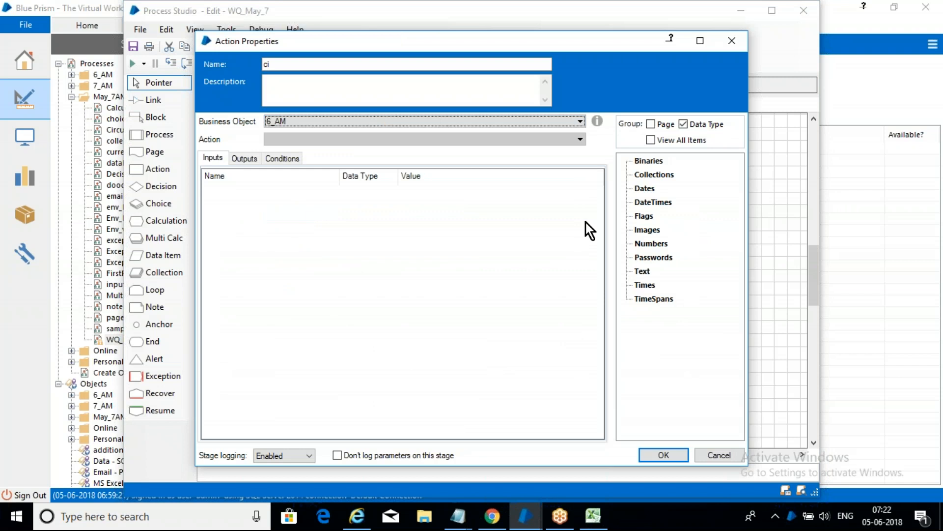
pyautogui.click(576, 126)
pyautogui.moveTo(583, 177); pyautogui.dragTo(576, 282)
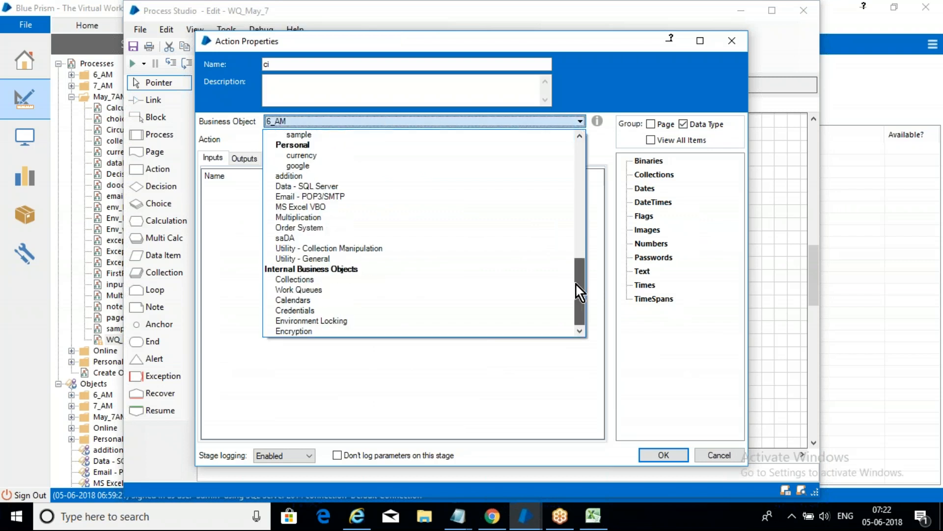
pyautogui.click(398, 206)
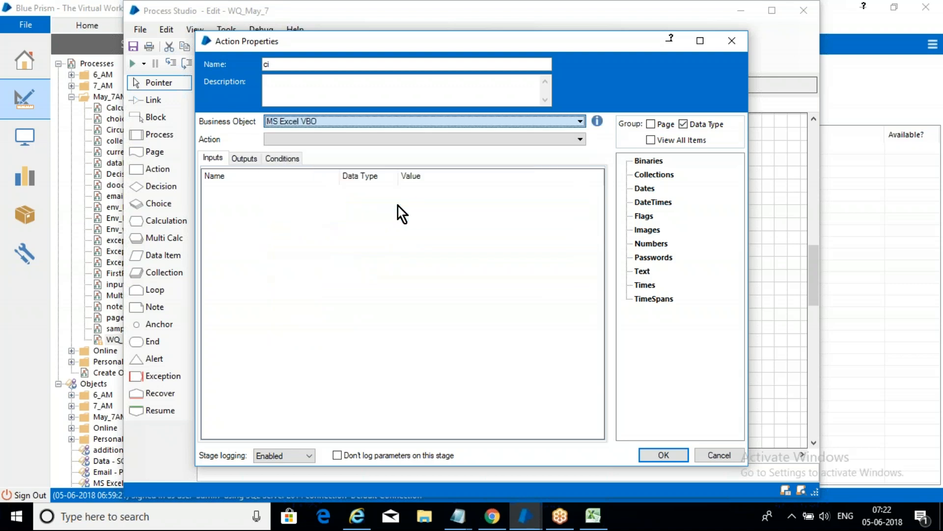
pyautogui.click(370, 140)
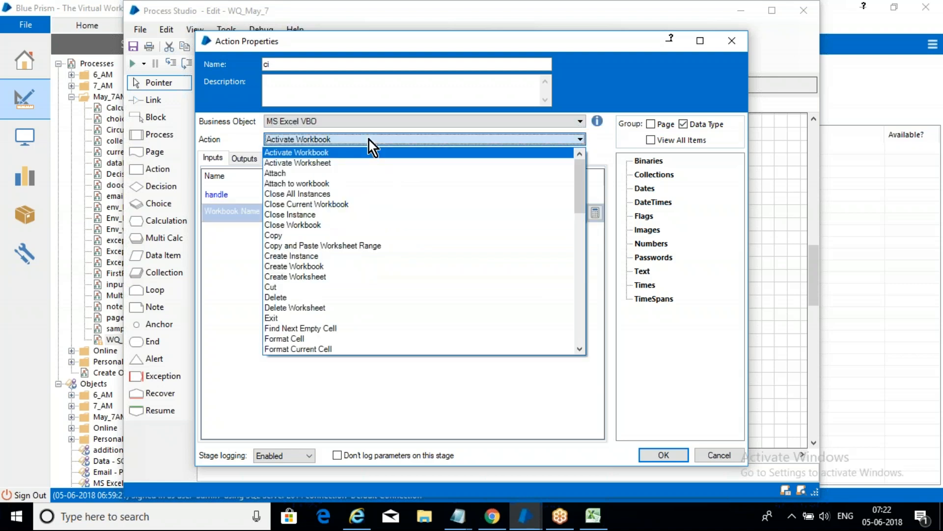
pyautogui.click(328, 257)
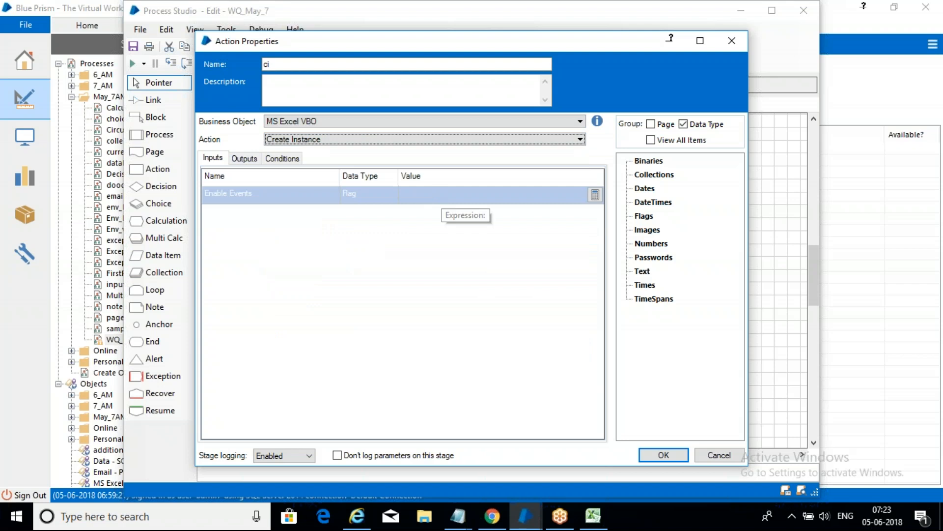
# Step: Store the ci stage's handle output in a new handle data item and move that item up beside the Start stage
pyautogui.click(255, 160)
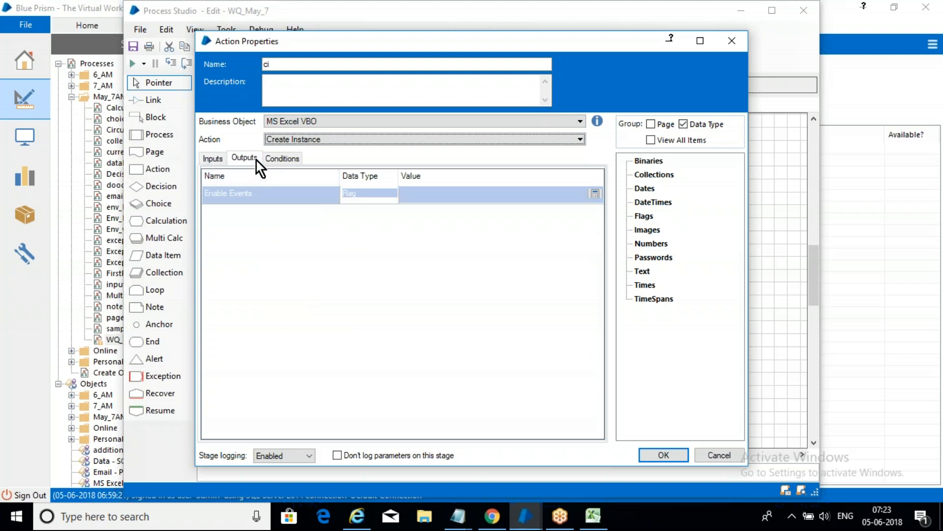
pyautogui.click(407, 194)
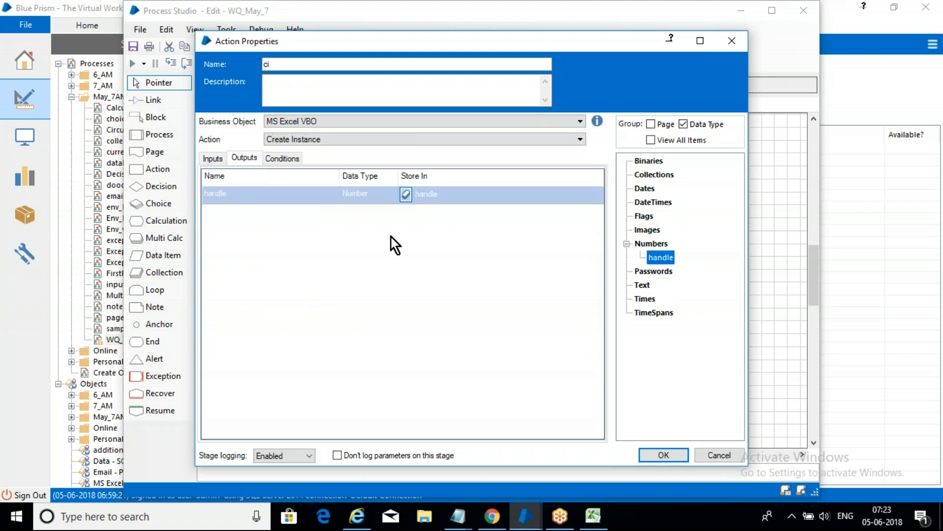
pyautogui.click(663, 456)
pyautogui.moveTo(529, 268); pyautogui.dragTo(440, 163)
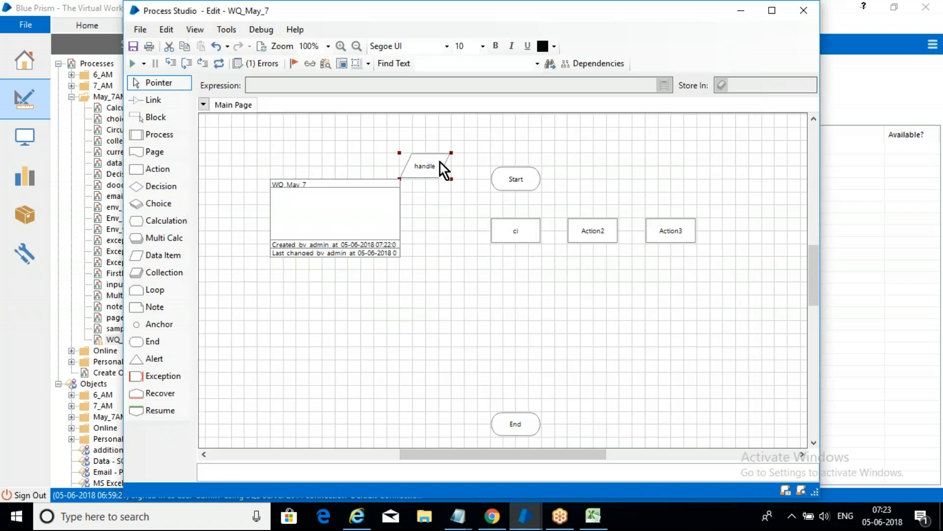
# Step: Name the second Action stage owb and assign it the MS Excel VBO business object with the Open Workbook action
pyautogui.doubleClick(592, 225)
pyautogui.write('owb')
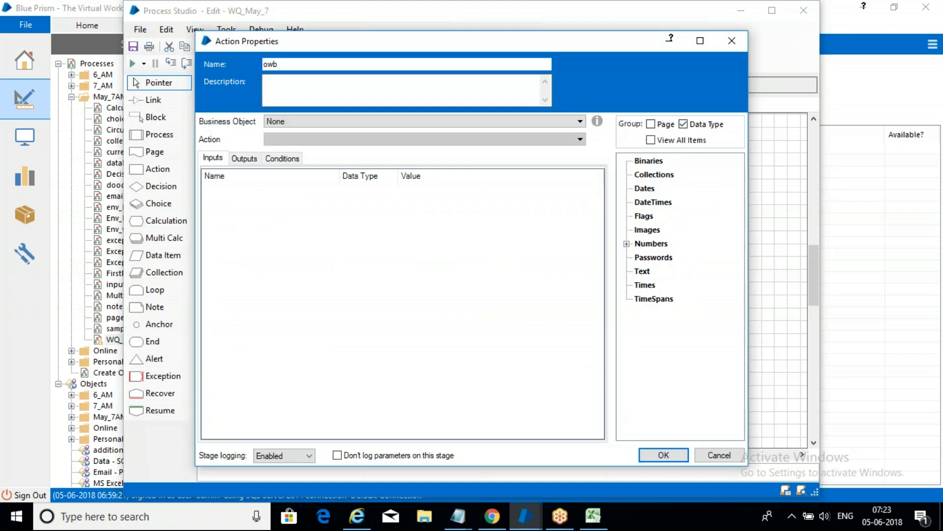
pyautogui.click(470, 121)
pyautogui.moveTo(580, 180); pyautogui.dragTo(568, 322)
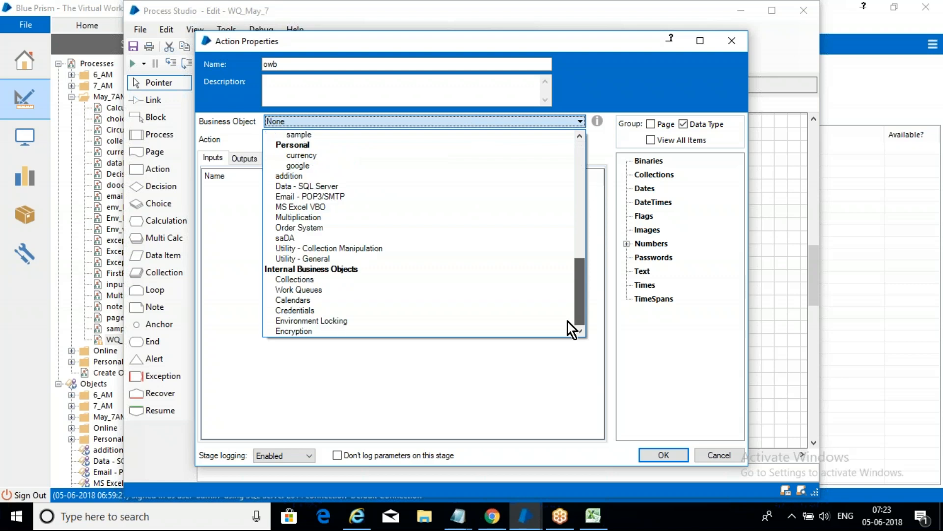
pyautogui.click(376, 207)
pyautogui.click(411, 138)
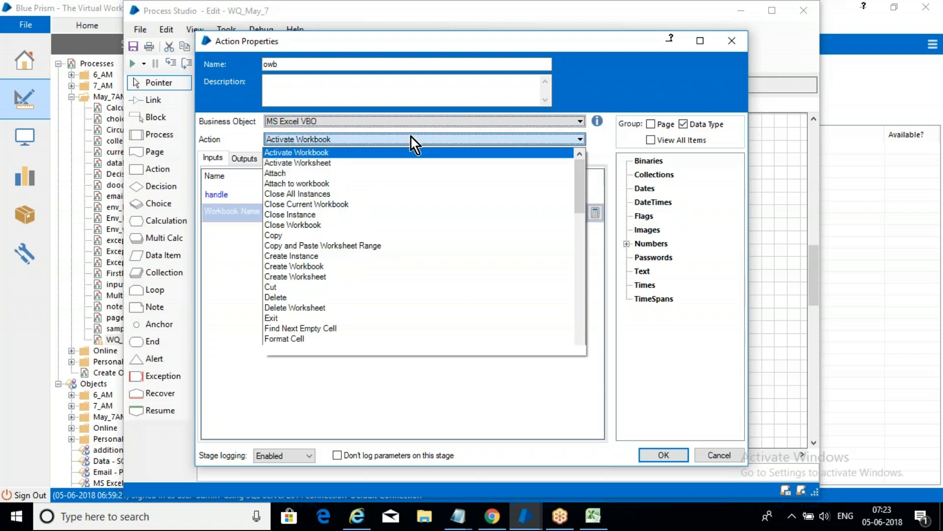
pyautogui.scroll(-5, 386, 318)
pyautogui.press('o')
pyautogui.press('Down')
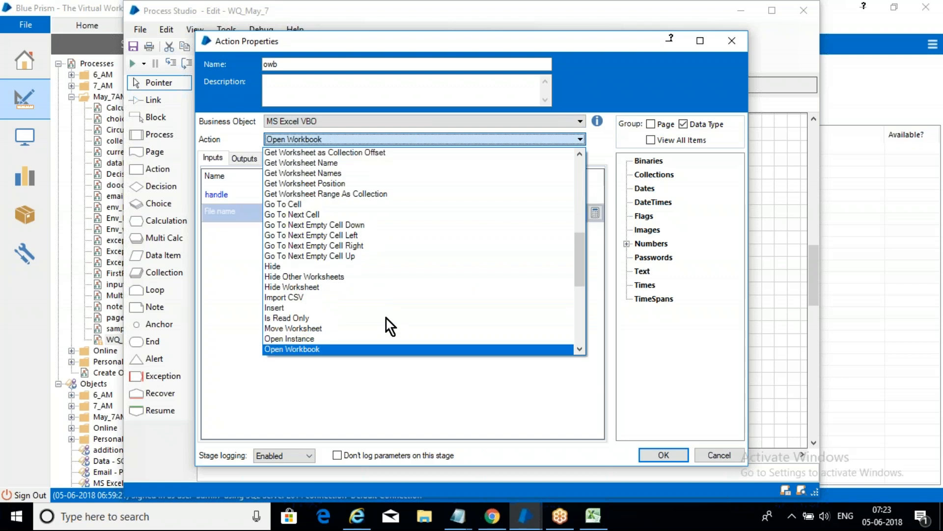
pyautogui.click(353, 350)
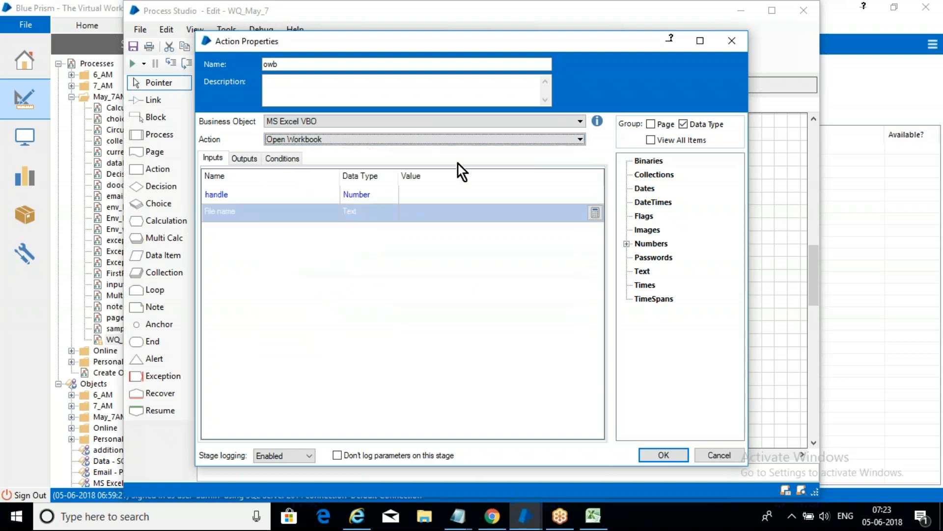
# Step: Set the owb stage's handle input to the [handle] data item
pyautogui.click(430, 193)
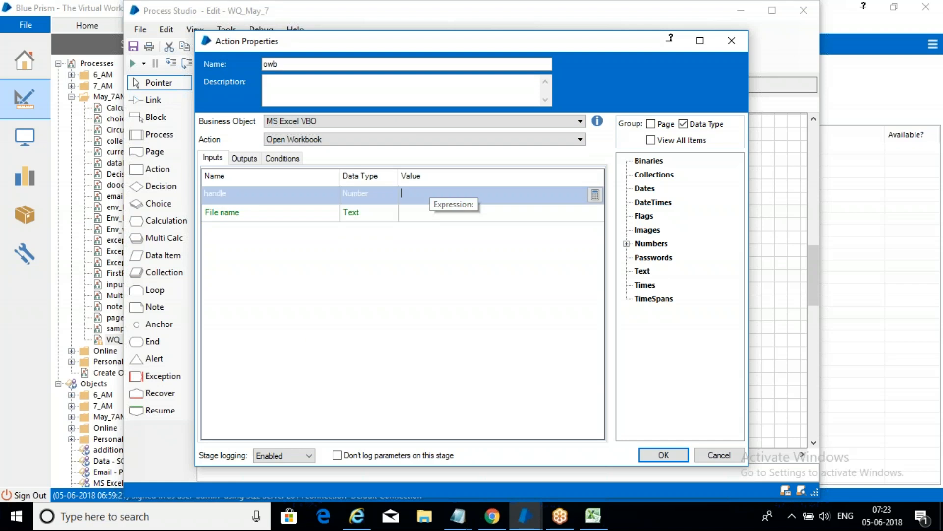
pyautogui.click(627, 243)
pyautogui.moveTo(662, 258); pyautogui.dragTo(488, 199)
# Step: Set the owb stage's File name input to the quoted path of the desktop workbook, "C:\Users\Home\Desktop\WQ_DATA.xlsx"
pyautogui.click(450, 211)
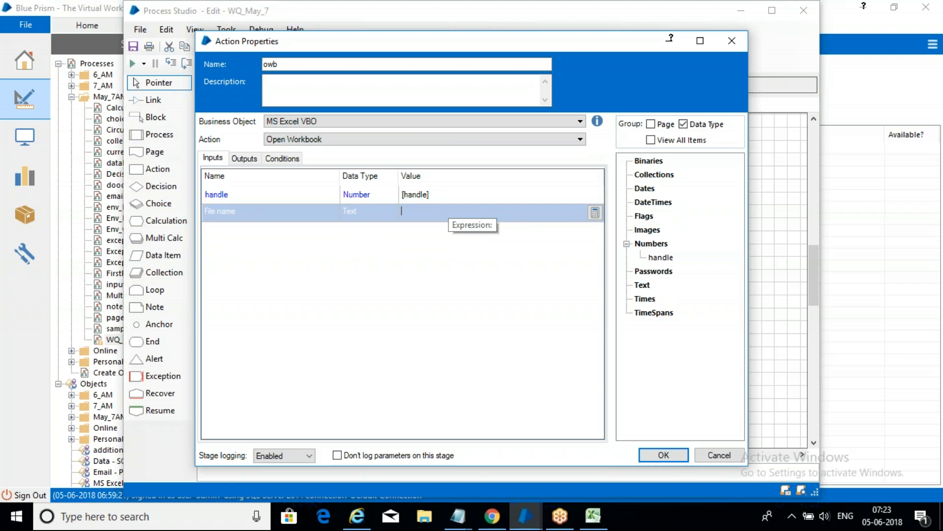
pyautogui.press('super+d')
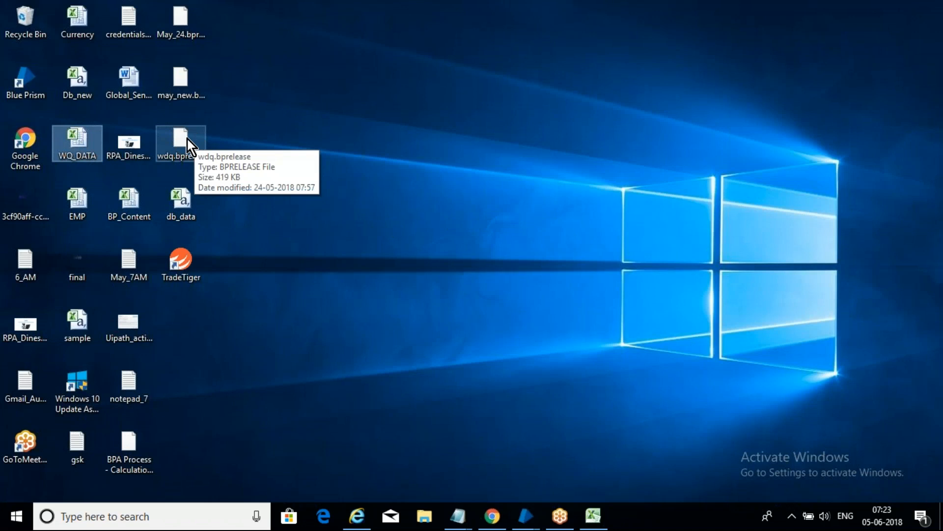
pyautogui.rightClick(86, 135)
pyautogui.click(54, 304)
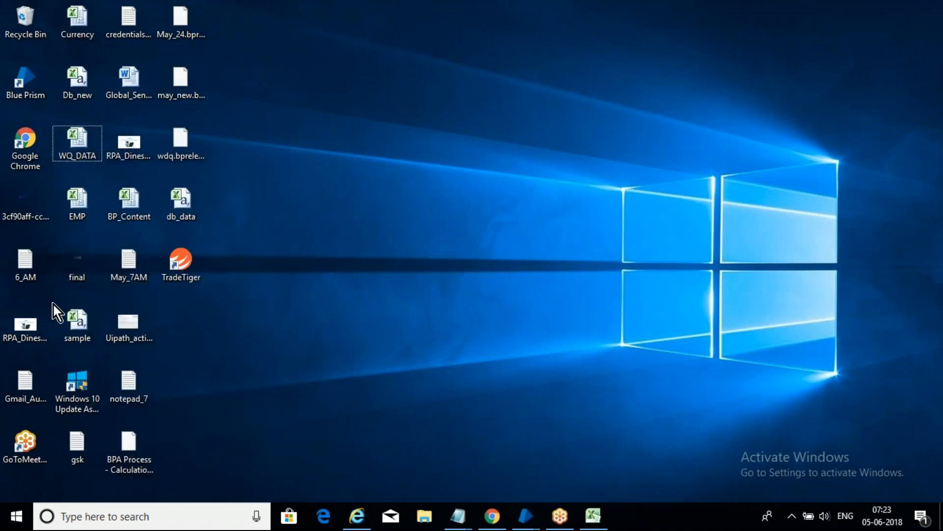
pyautogui.rightClick(77, 144)
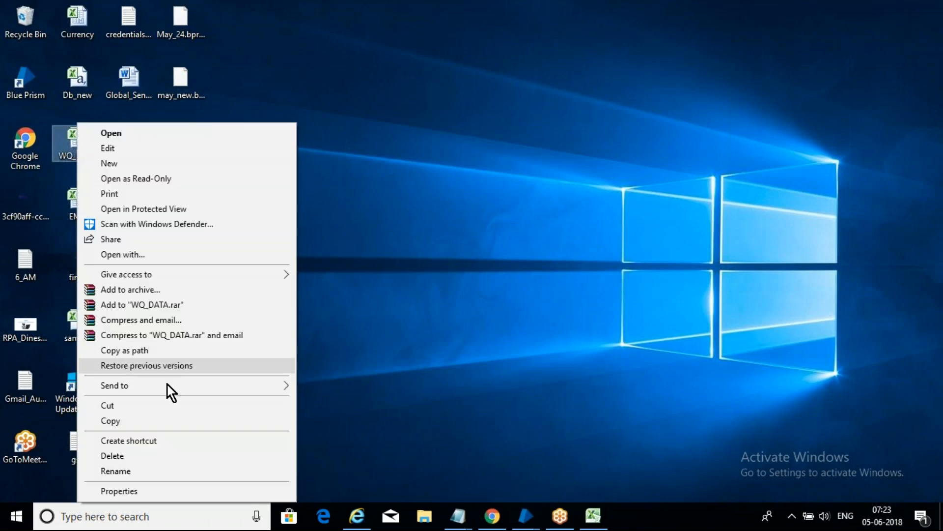
pyautogui.click(167, 351)
pyautogui.click(526, 515)
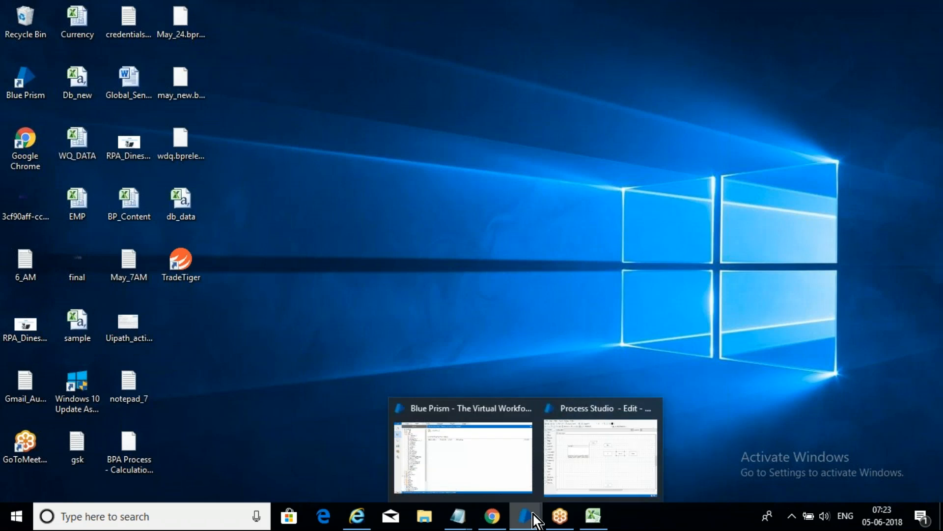
pyautogui.click(628, 440)
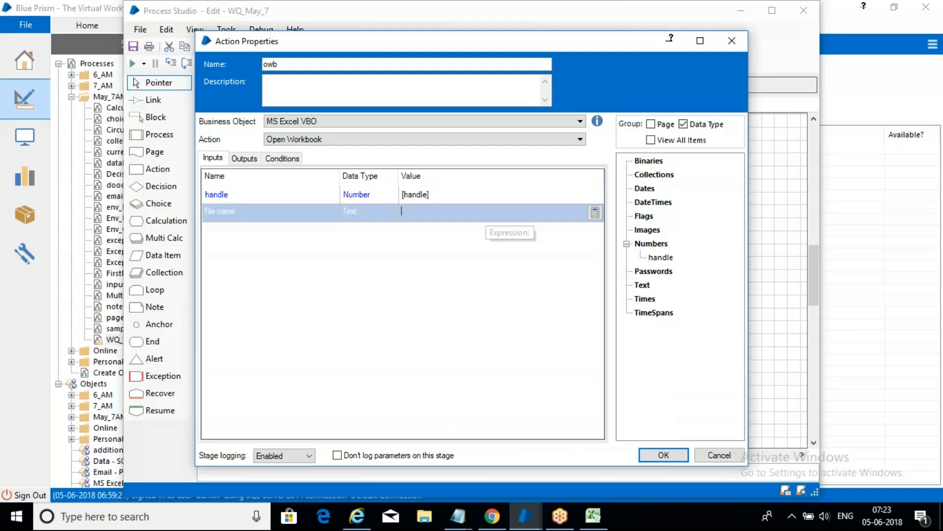
pyautogui.click(486, 212)
pyautogui.write('"C:\\Users\\Home\\Desktop\\WQ_DATA.xlsx"')
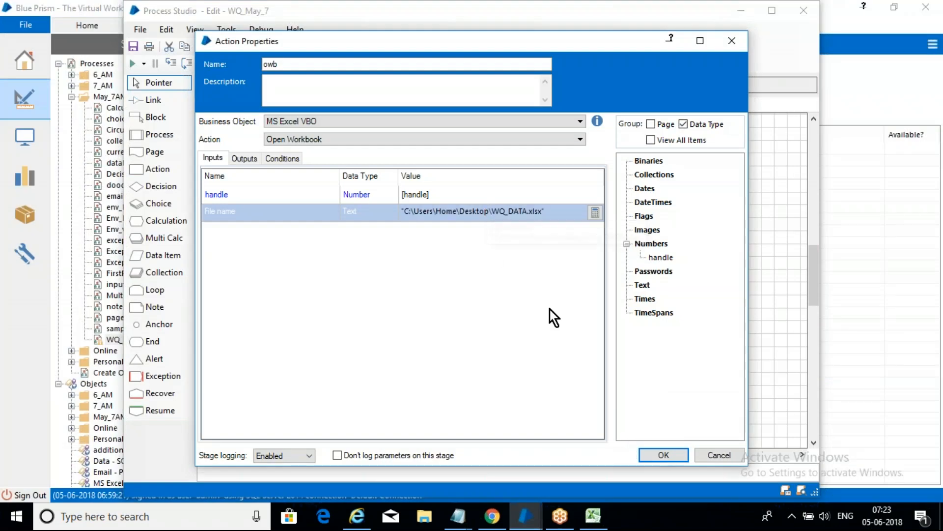
# Step: Store the owb stage's Workbook Name output in a new Workbook Name data item and accept the stage properties
pyautogui.click(249, 158)
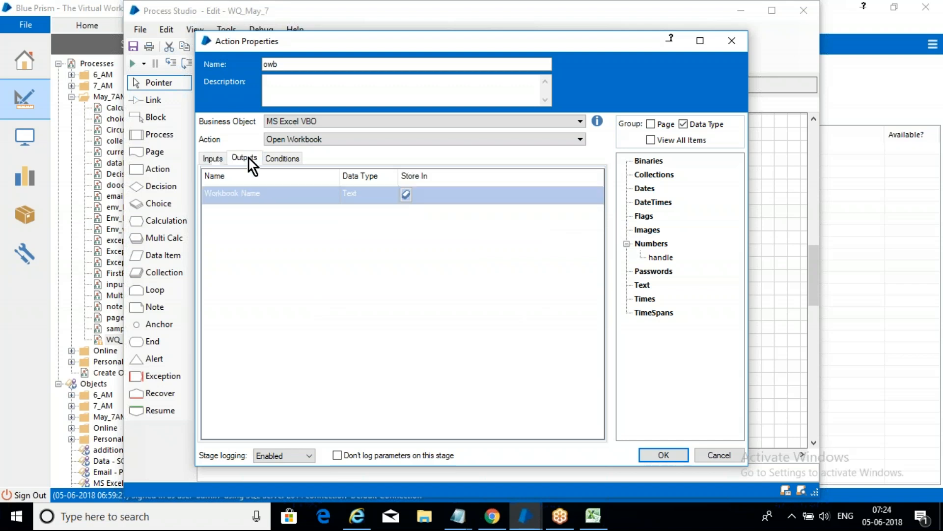
pyautogui.click(405, 194)
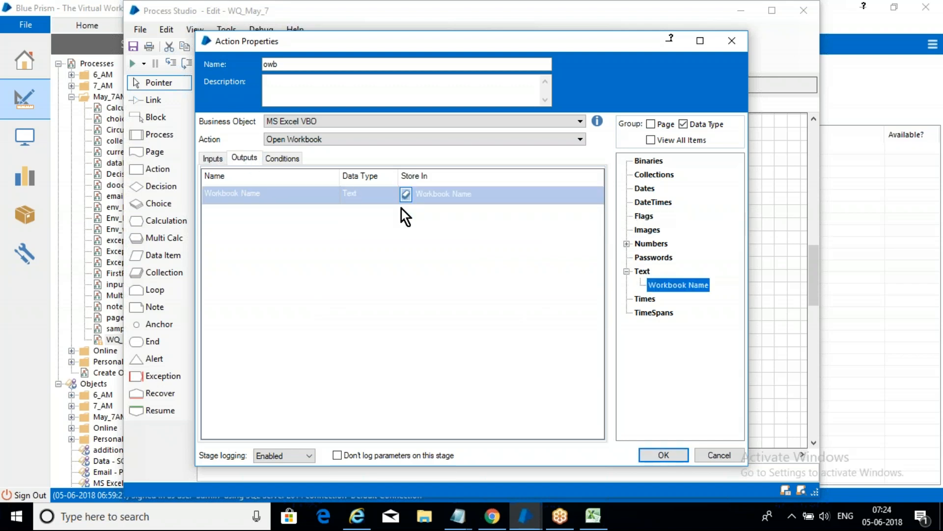
pyautogui.click(664, 455)
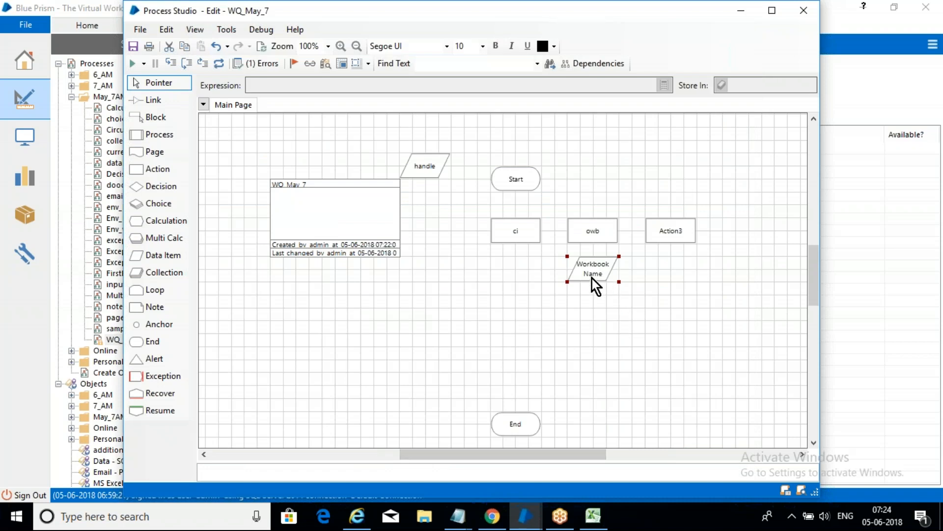
# Step: Move the Workbook Name data item below the handle item and shift the WQ_May_7 information box away from them
pyautogui.moveTo(345, 225); pyautogui.dragTo(294, 216)
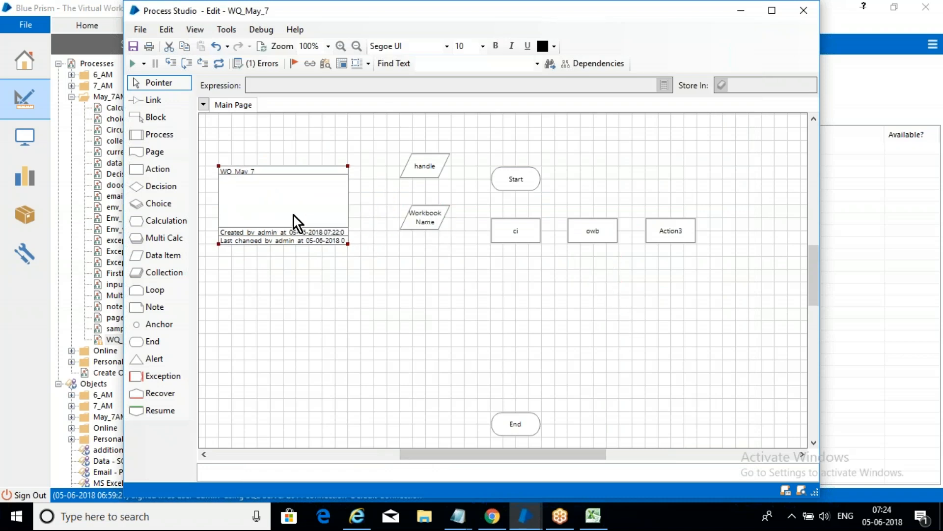
pyautogui.click(437, 223)
pyautogui.click(455, 344)
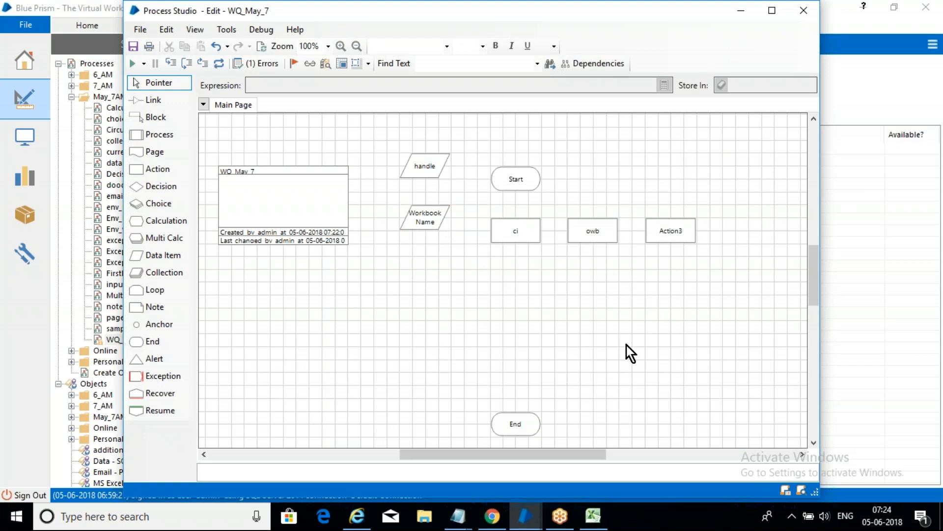
# Step: Name the third Action stage get ws as coll and assign it MS Excel VBO with the Get Worksheet As Collection action
pyautogui.doubleClick(671, 229)
pyautogui.write('get ws as coll')
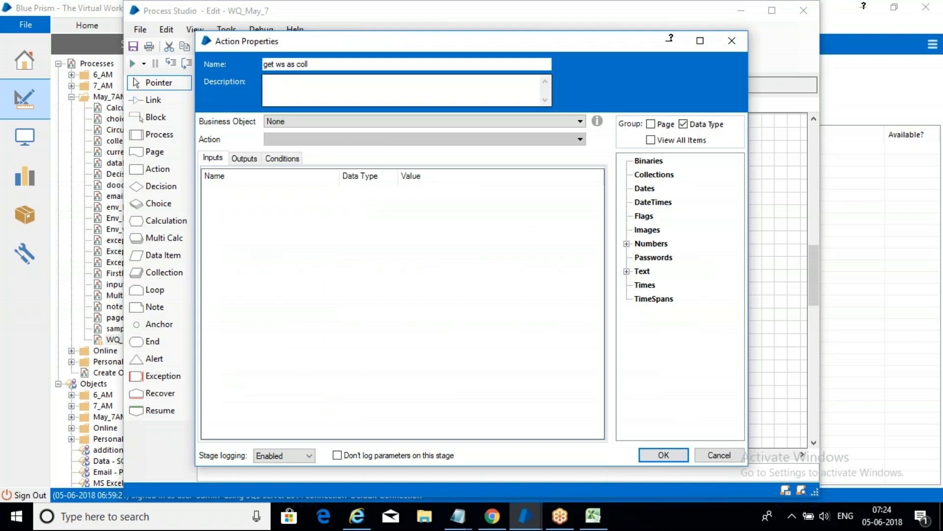
pyautogui.click(347, 120)
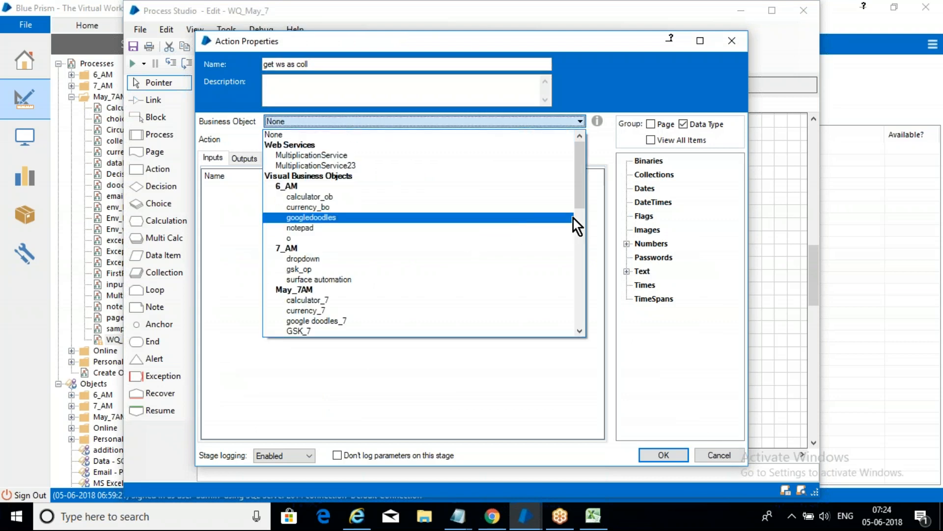
pyautogui.moveTo(580, 189); pyautogui.dragTo(562, 335)
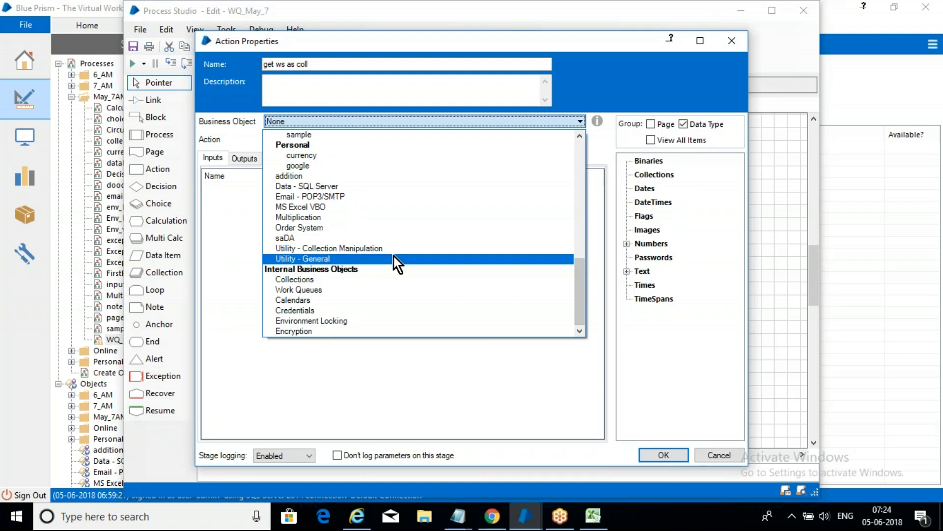
pyautogui.click(357, 206)
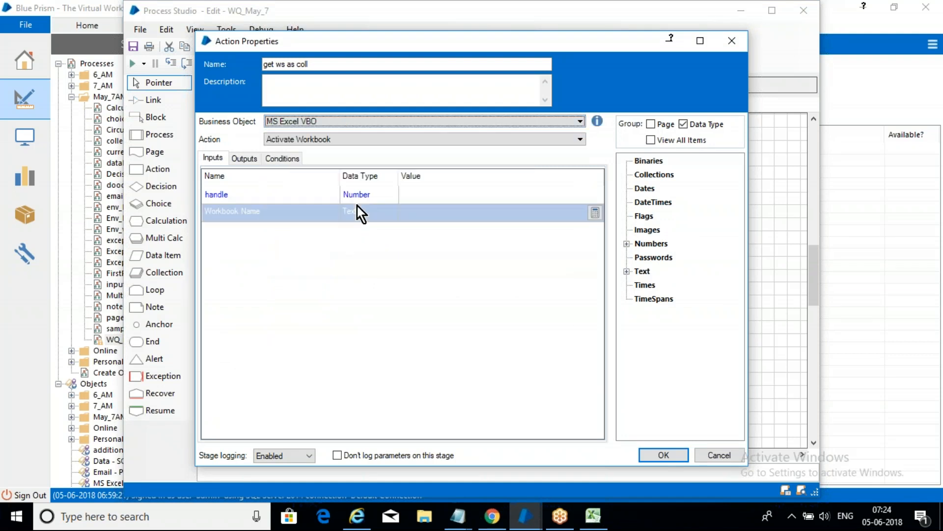
pyautogui.click(365, 140)
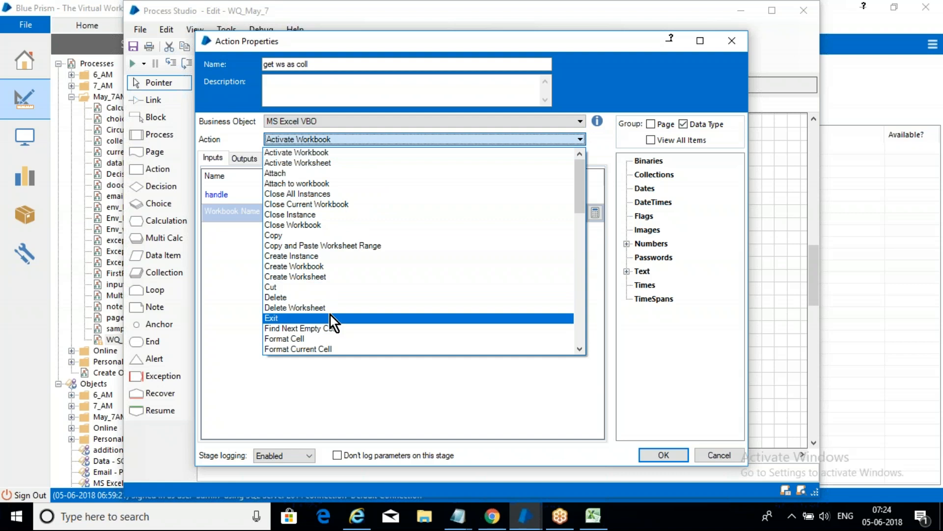
pyautogui.press('g')
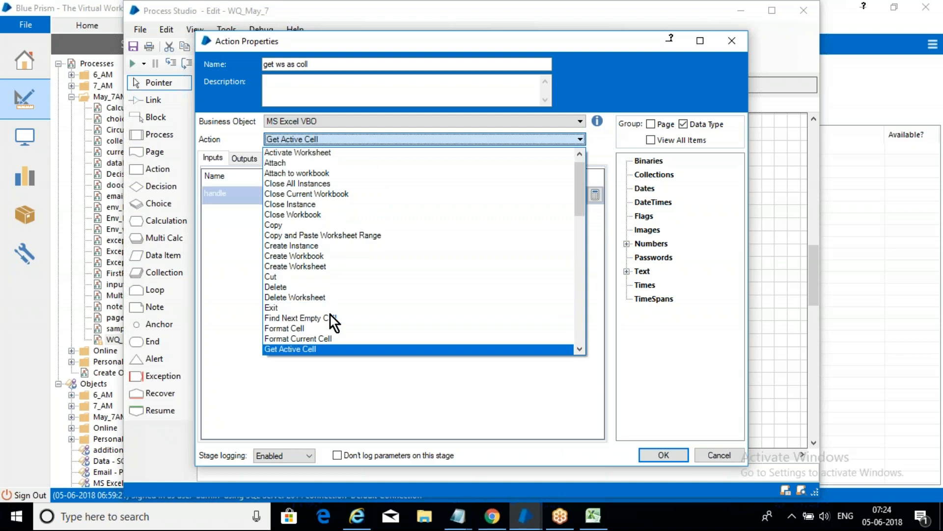
pyautogui.moveTo(576, 205); pyautogui.dragTo(577, 233)
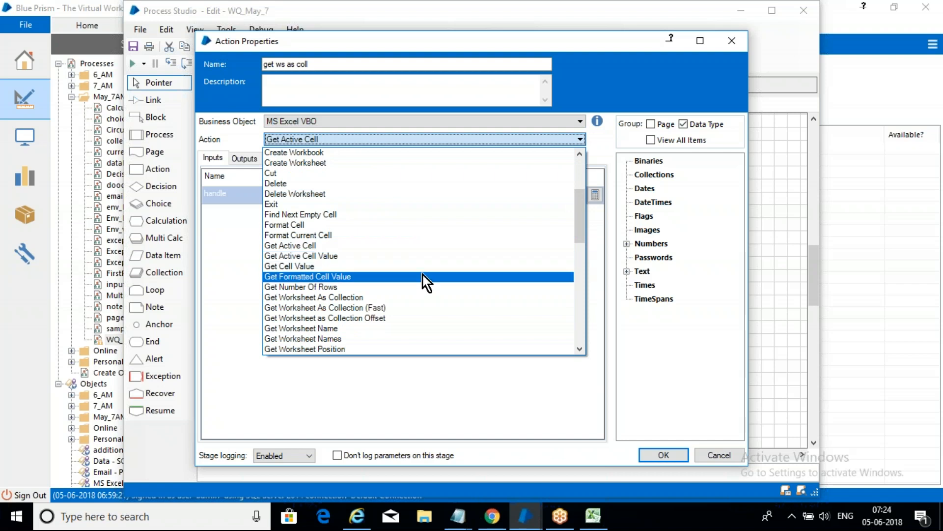
pyautogui.click(418, 297)
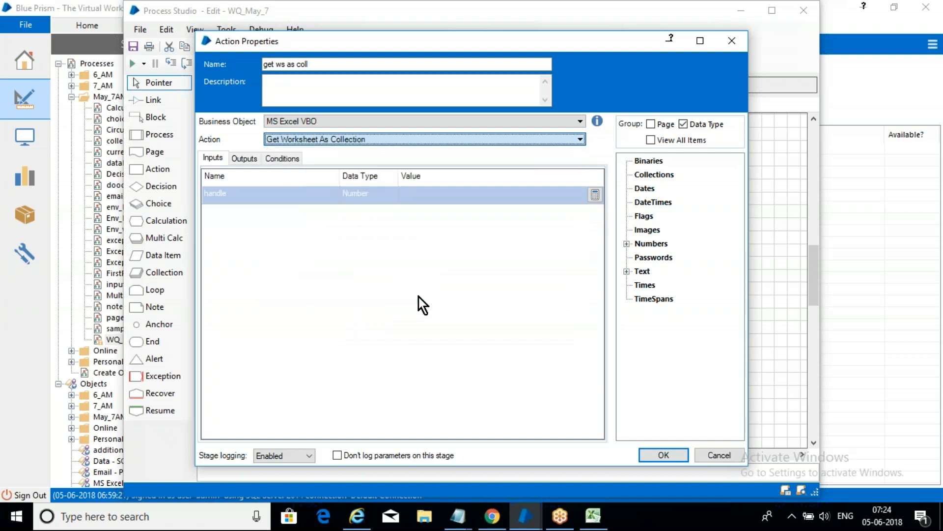
# Step: Set the get ws as coll stage's handle input to [handle] and its Workbook Name input to [Workbook Name]
pyautogui.click(449, 192)
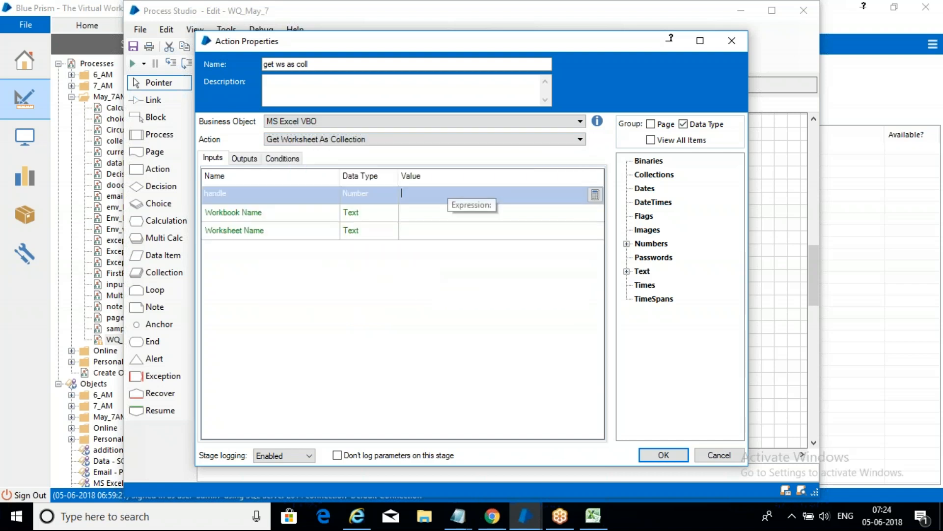
pyautogui.click(626, 244)
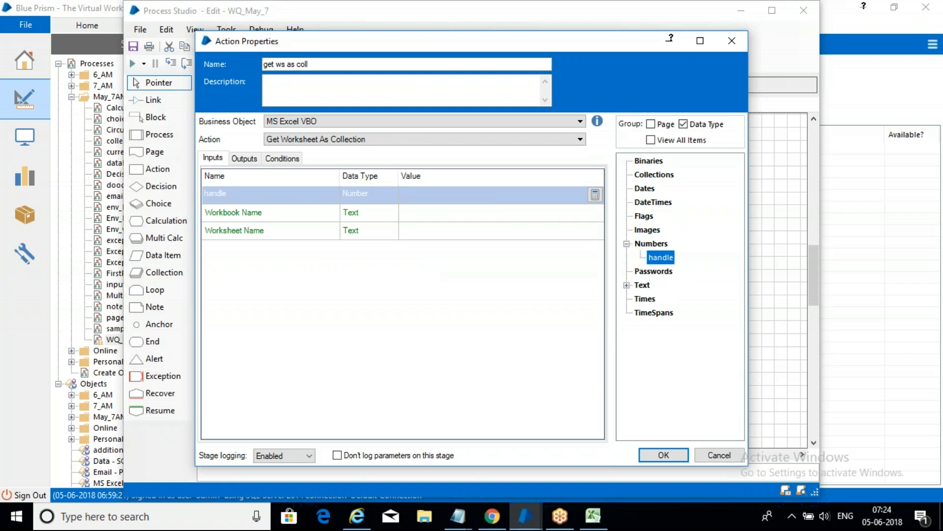
pyautogui.moveTo(661, 257); pyautogui.dragTo(442, 194)
pyautogui.click(468, 212)
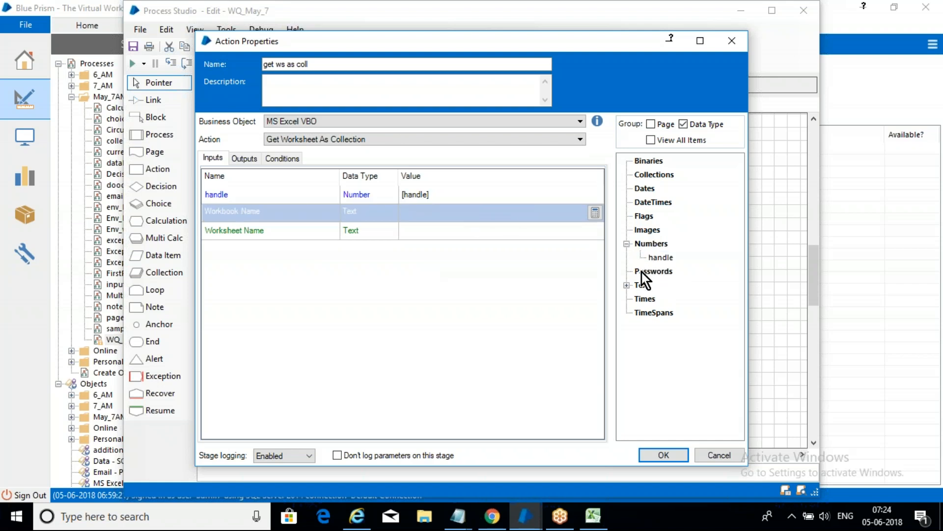
pyautogui.click(627, 285)
pyautogui.click(674, 300)
pyautogui.moveTo(450, 205); pyautogui.dragTo(447, 213)
# Step: Set the Worksheet Name input to "Sheet1", taking the sheet name from the WQ_DATA workbook in Excel
pyautogui.click(427, 238)
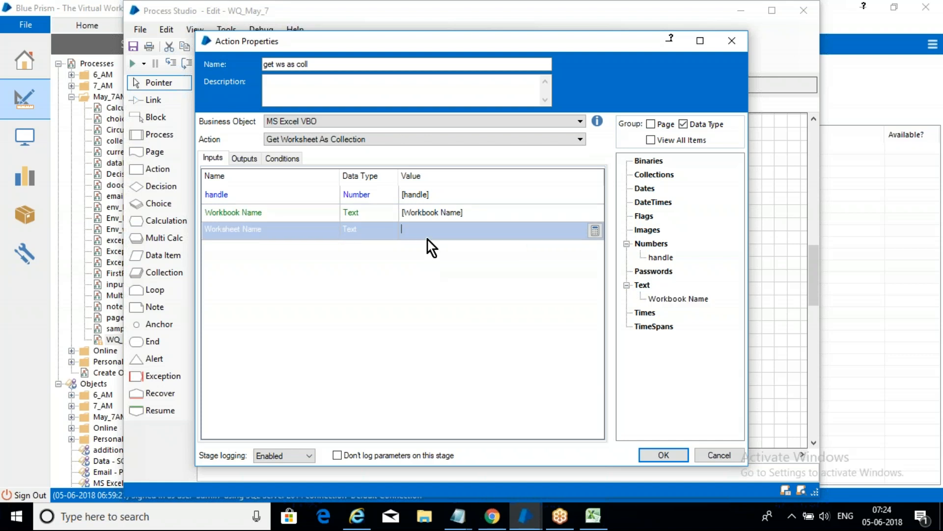
pyautogui.click(594, 515)
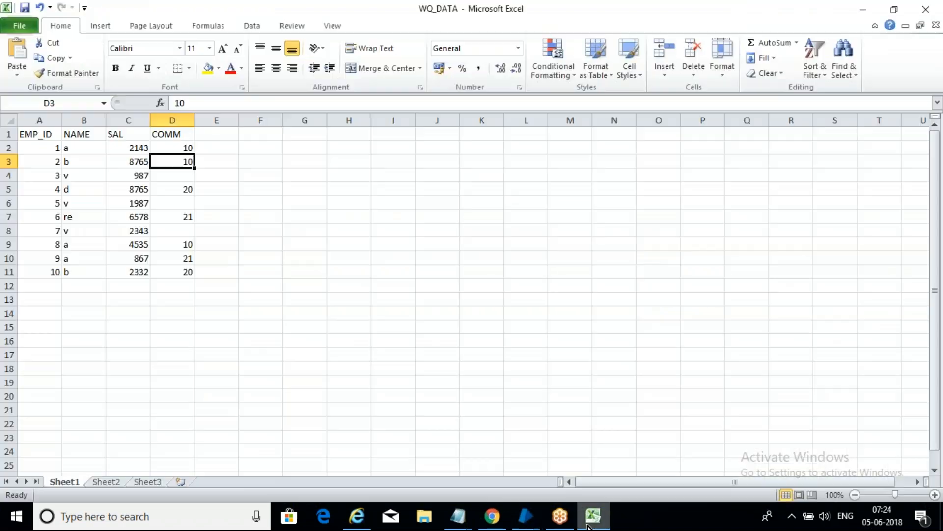
pyautogui.doubleClick(67, 481)
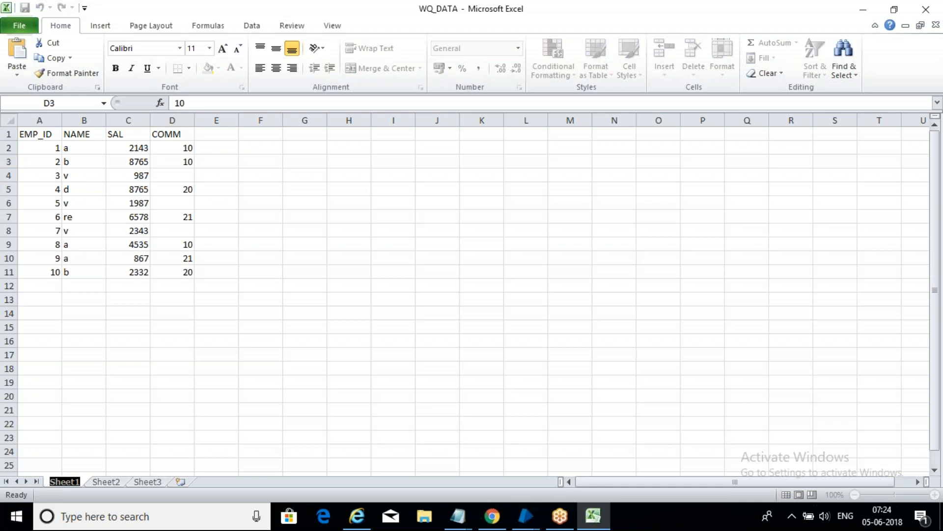
pyautogui.click(525, 515)
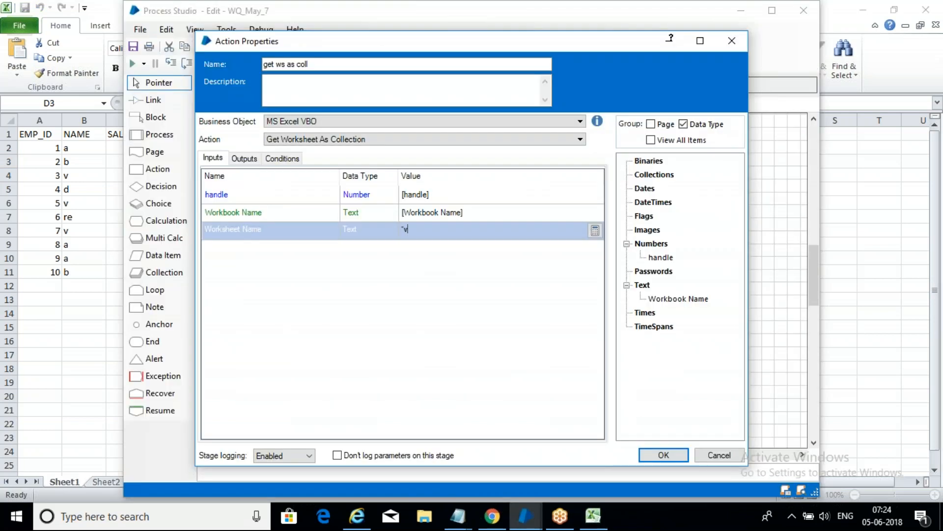
pyautogui.write('Sheet1')
# Step: Store the get ws as coll stage's Data output in a new Data collection and move that collection below the Workbook Name item
pyautogui.click(252, 160)
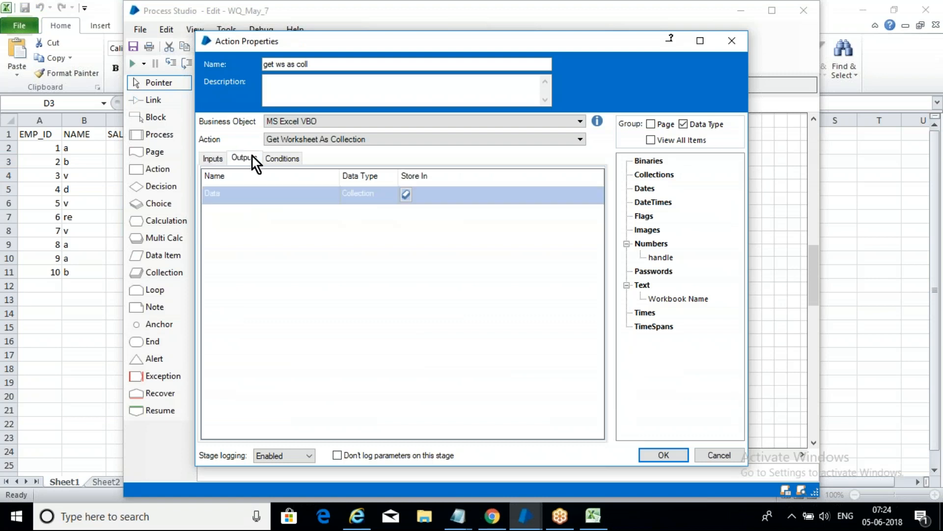
pyautogui.click(405, 197)
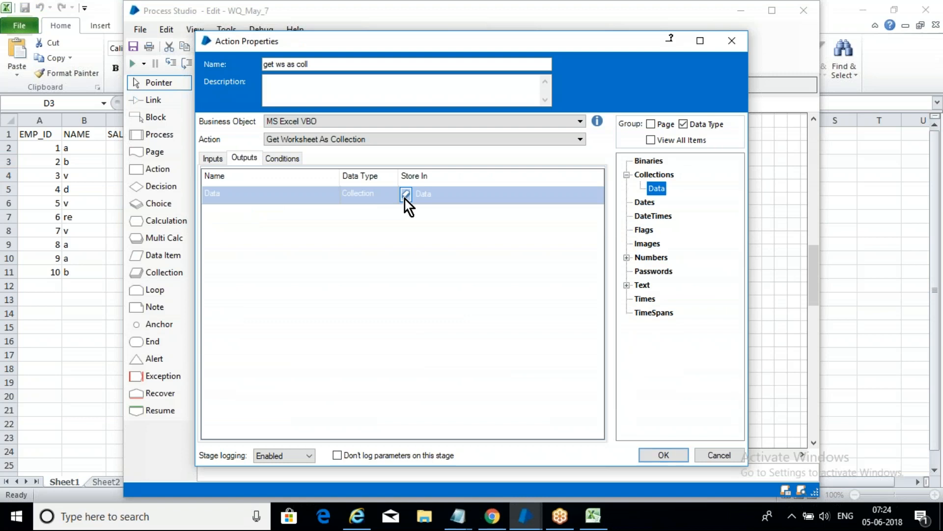
pyautogui.click(679, 459)
pyautogui.moveTo(743, 235); pyautogui.dragTo(433, 272)
pyautogui.click(537, 308)
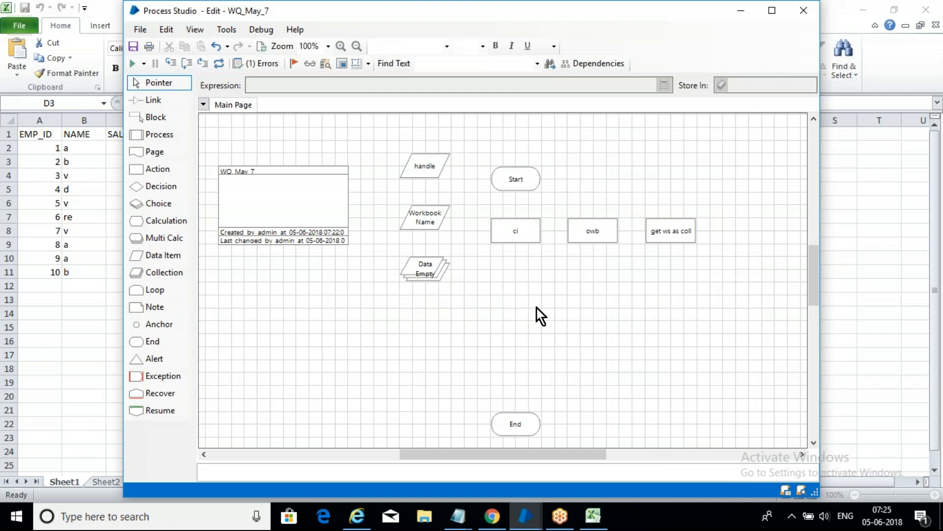
# Step: Link the Start stage to ci, ci to owb, and owb to get ws as coll
pyautogui.click(176, 105)
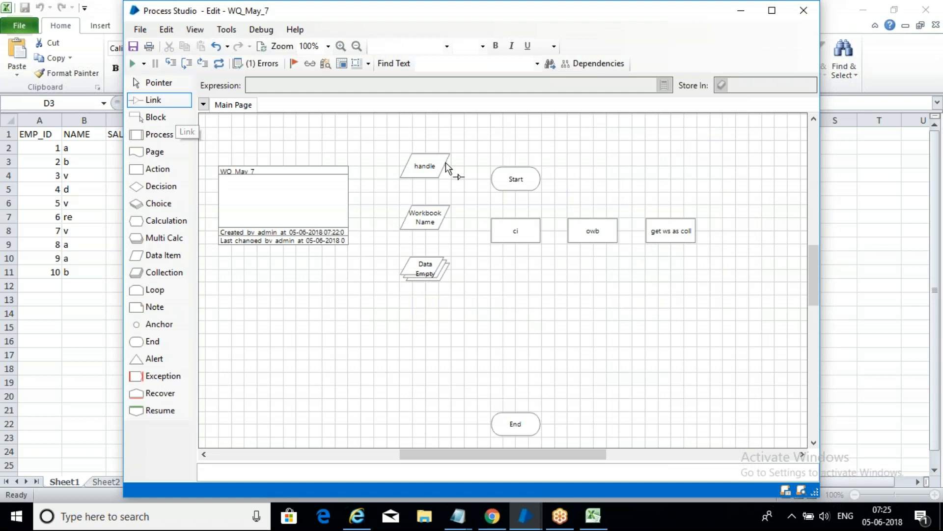
pyautogui.moveTo(518, 183)
pyautogui.mouseDown()
pyautogui.moveTo(519, 236)
pyautogui.moveTo(662, 235)
pyautogui.mouseUp()
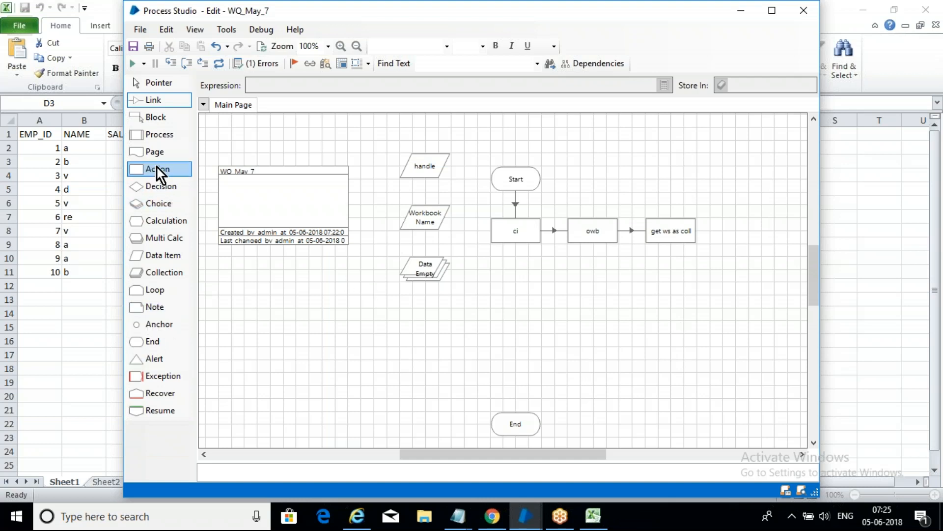
# Step: Add an Action stage below get ws as coll, named add to queue, using the Work Queues object's Add To Queue action
pyautogui.moveTo(154, 169); pyautogui.dragTo(680, 288)
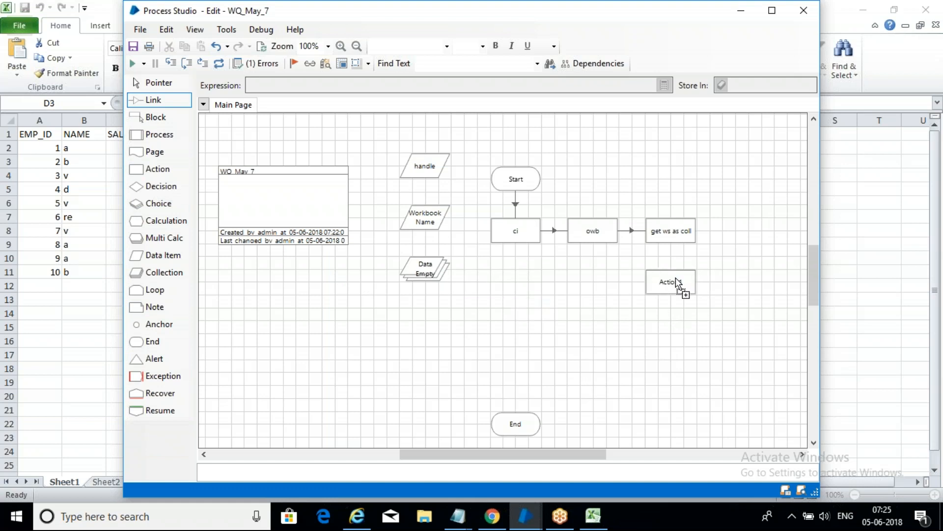
pyautogui.doubleClick(671, 285)
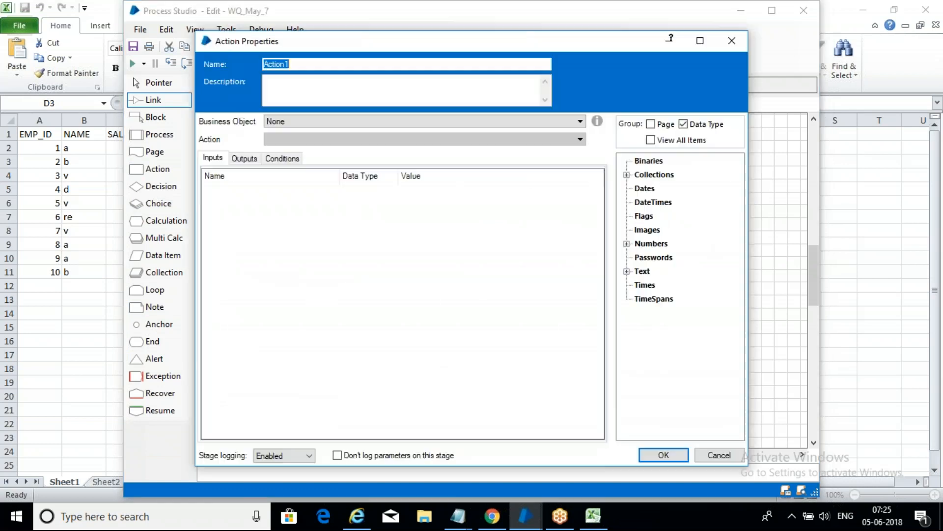
pyautogui.click(435, 121)
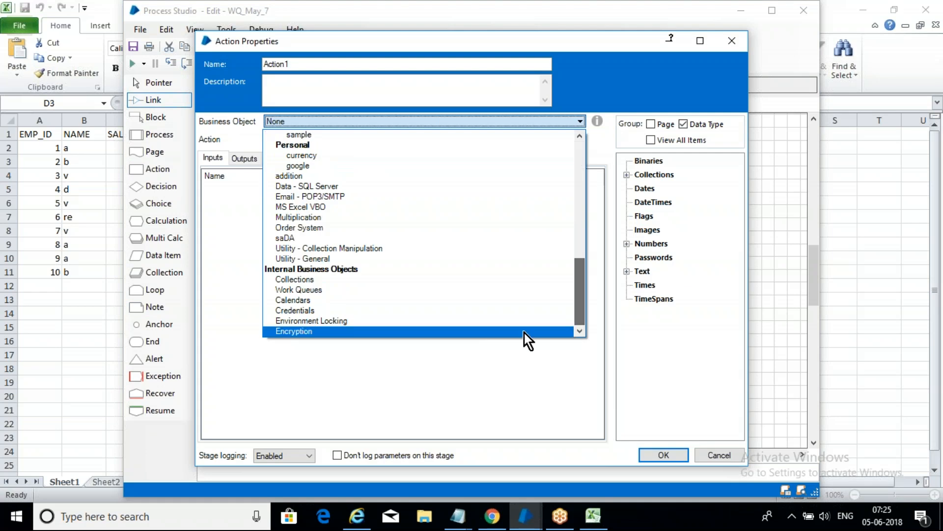
pyautogui.click(431, 293)
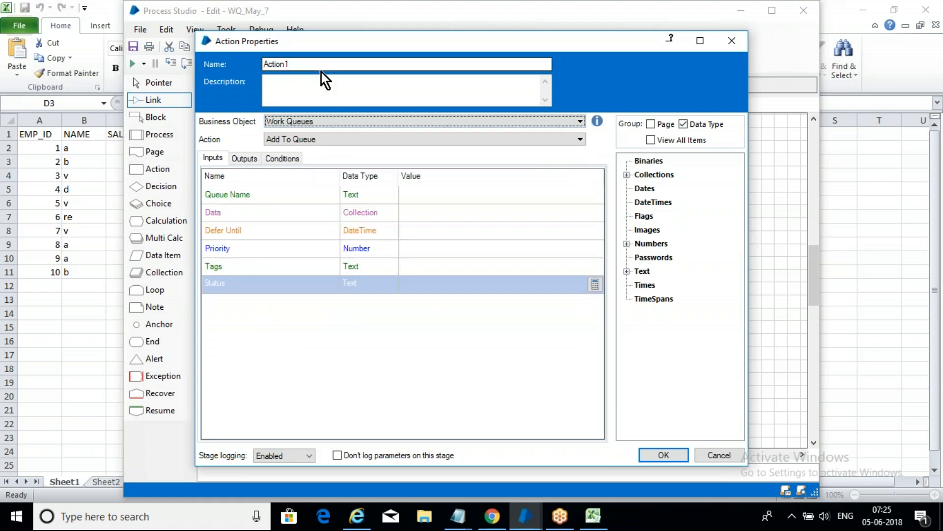
pyautogui.moveTo(311, 64); pyautogui.dragTo(264, 65)
pyautogui.write('a')
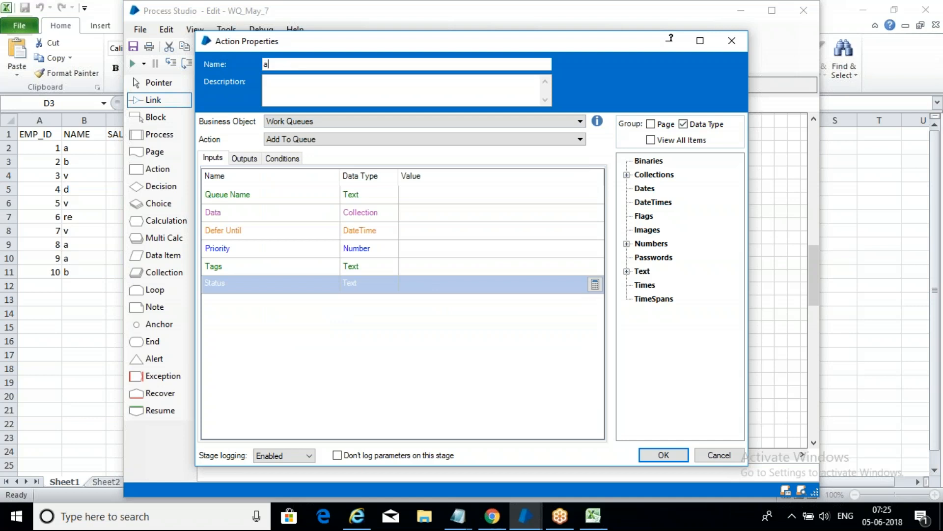
pyautogui.write('dd to queue')
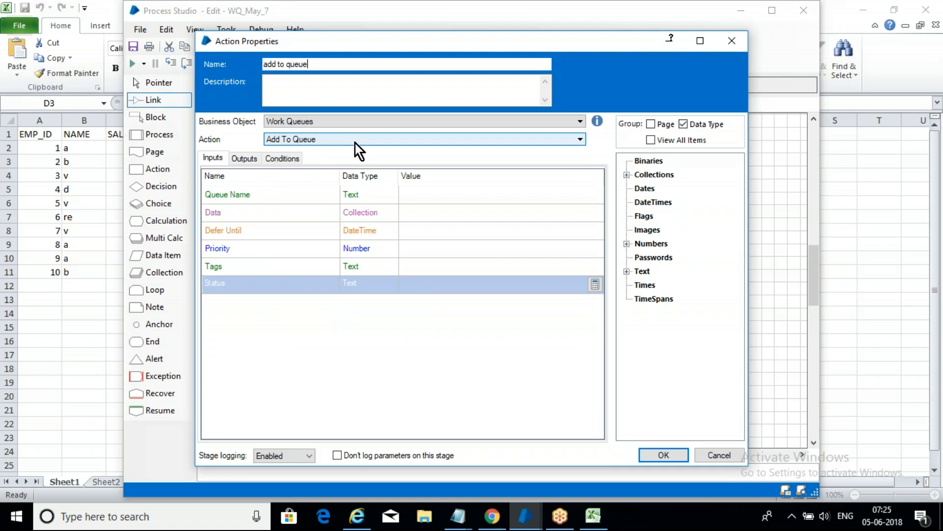
# Step: Set the add to queue stage's Queue Name input to "May_7"
pyautogui.click(432, 193)
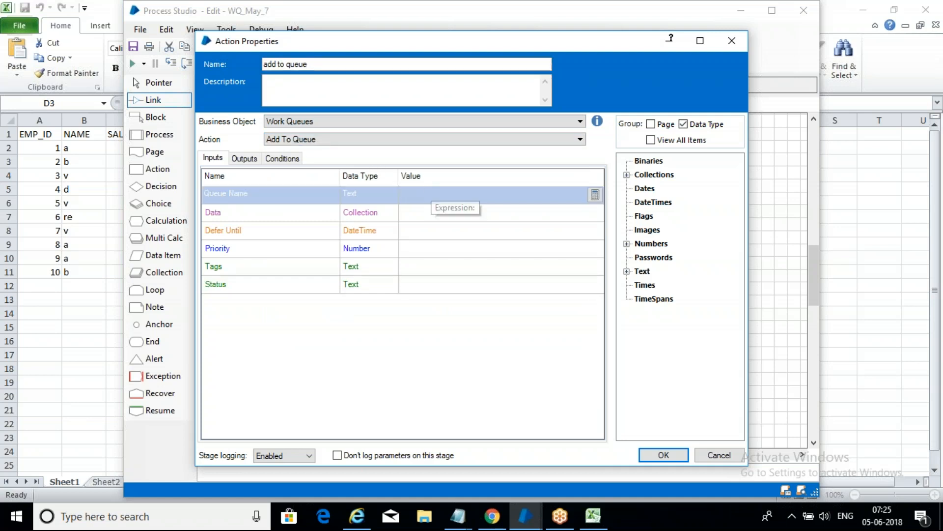
pyautogui.write('"Nay')
pyautogui.press('BackSpace')
pyautogui.press('BackSpace')
pyautogui.press('BackSpace')
pyautogui.press('BackSpace')
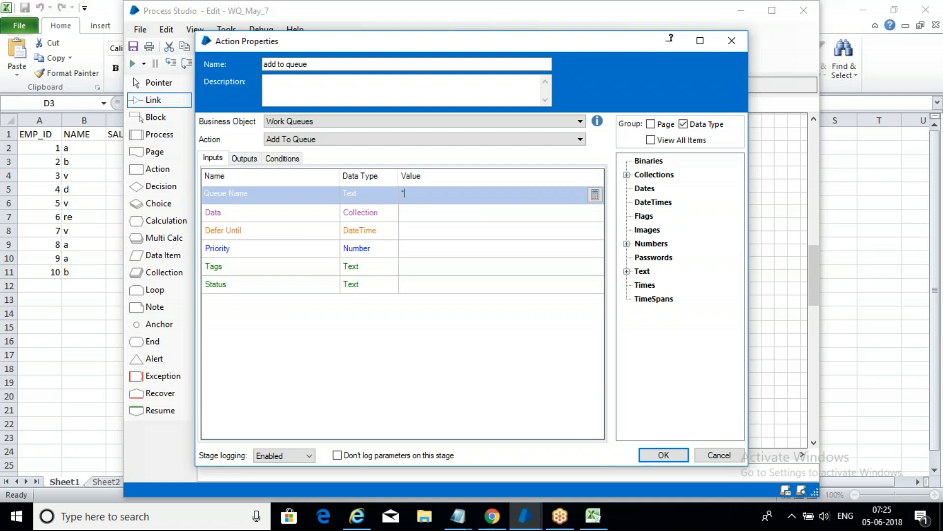
pyautogui.write('N')
pyautogui.press('BackSpace')
pyautogui.write('May_7')
pyautogui.press('Home')
pyautogui.write('"')
# Step: Set the add to queue stage's Data input to the Data collection
pyautogui.click(432, 214)
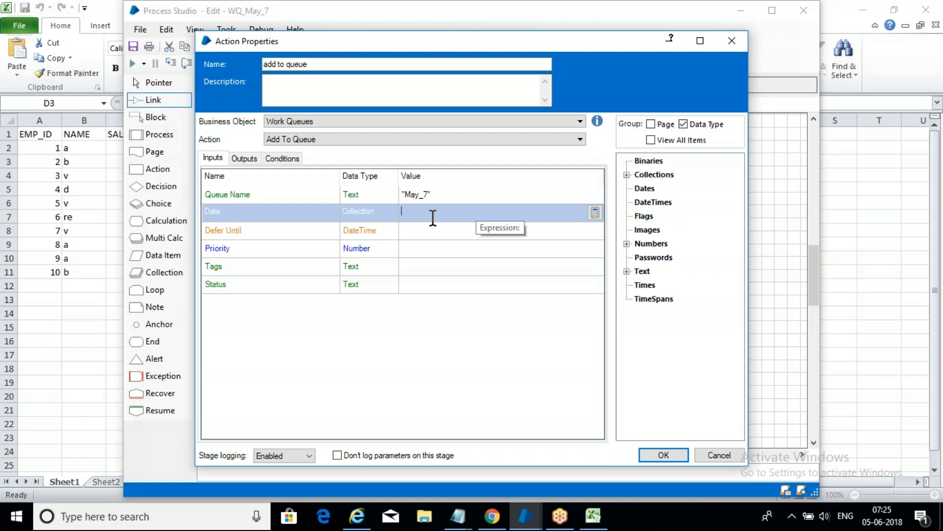
pyautogui.click(630, 176)
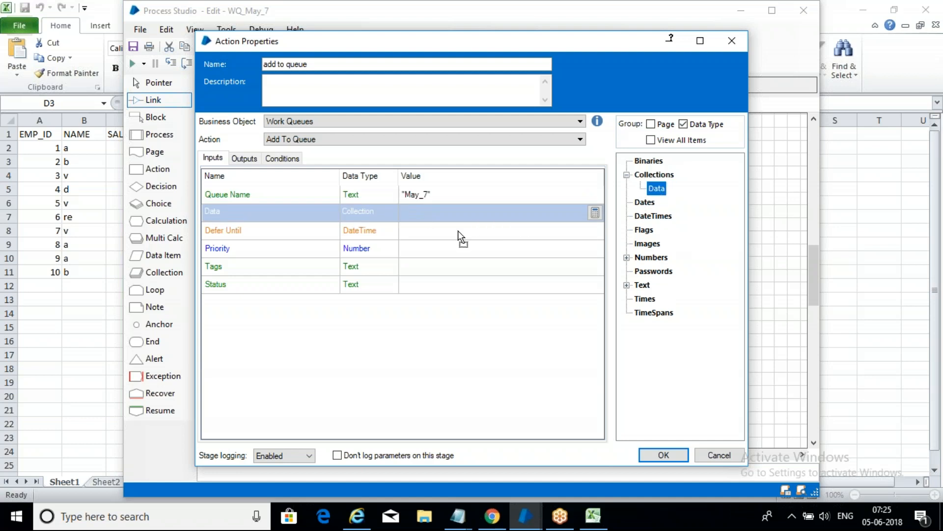
pyautogui.moveTo(457, 217); pyautogui.dragTo(458, 216)
pyautogui.moveTo(654, 191); pyautogui.dragTo(458, 219)
# Step: Store the add to queue stage's Item IDs output in a new Item IDs collection and move that collection beside the Data collection
pyautogui.click(244, 158)
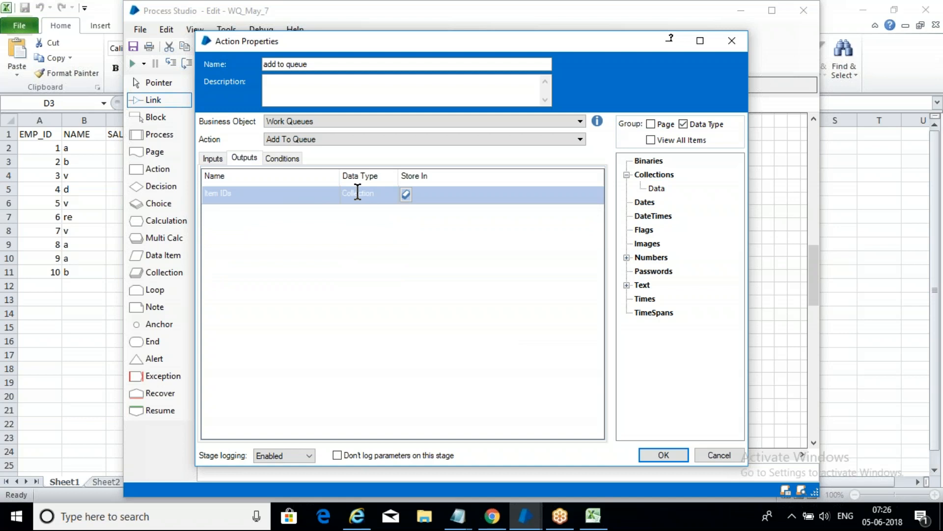
pyautogui.click(406, 193)
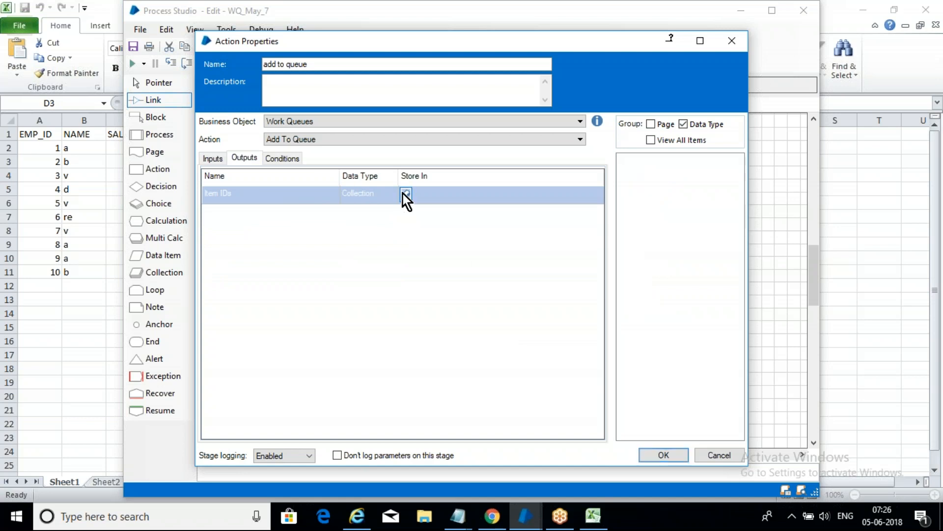
pyautogui.click(668, 456)
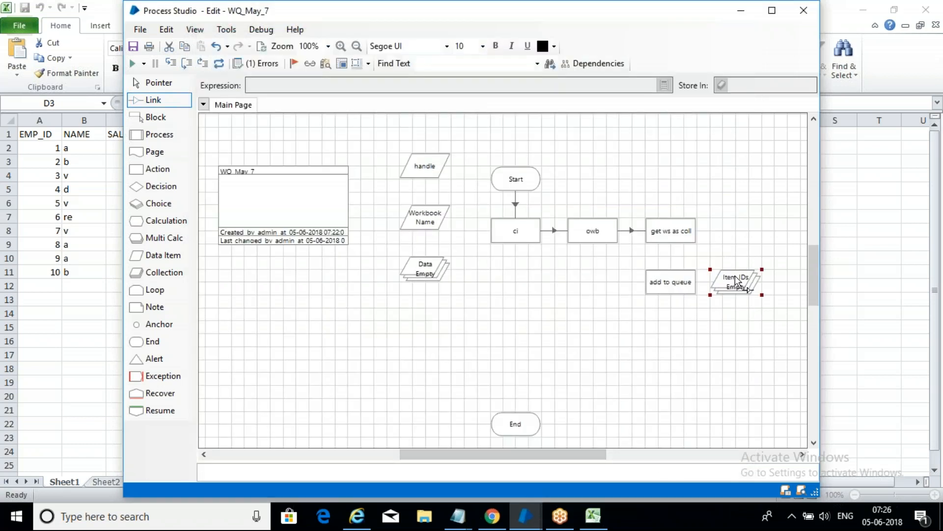
pyautogui.click(632, 332)
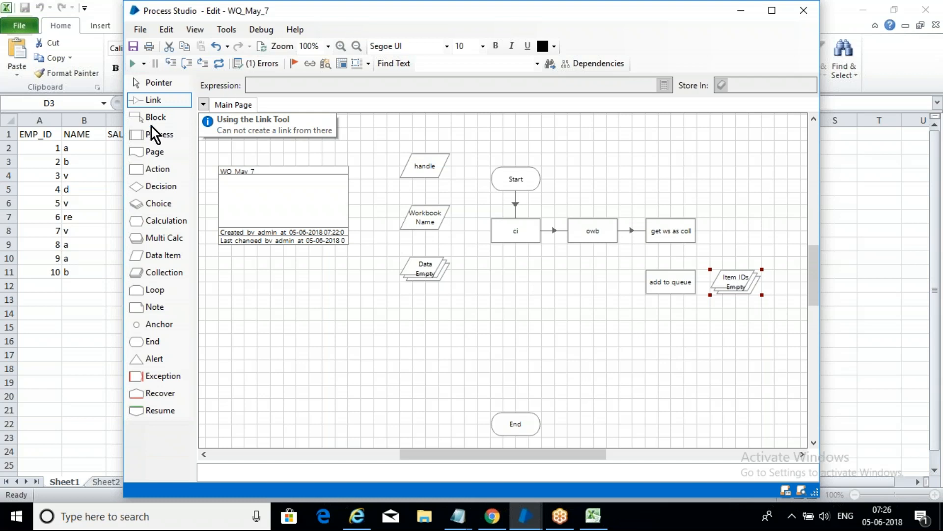
pyautogui.click(163, 82)
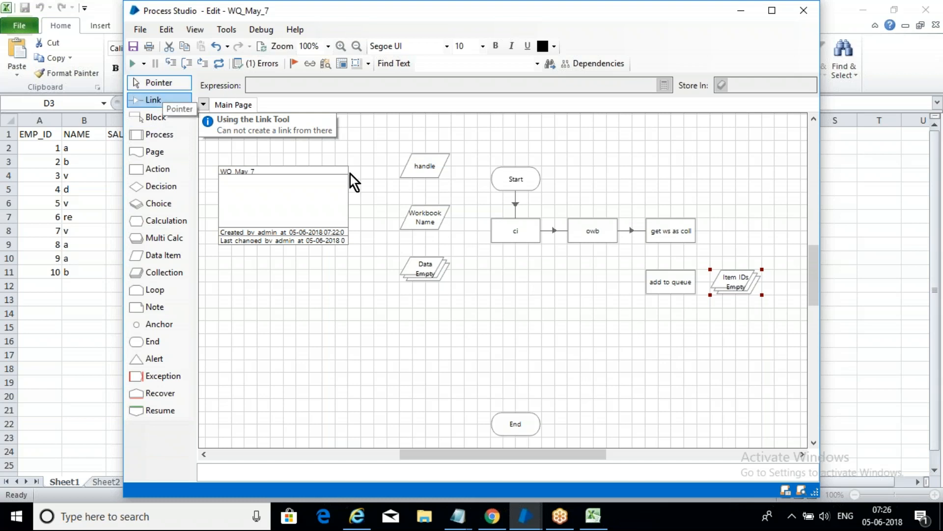
pyautogui.moveTo(732, 277); pyautogui.dragTo(412, 320)
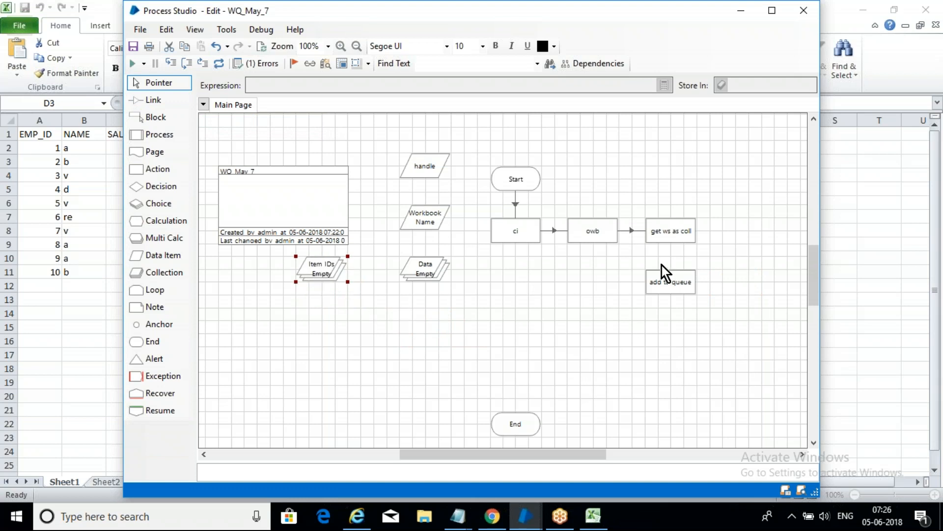
# Step: Link get ws as coll to add to queue, and link add to queue to a new Action stage placed beneath owb
pyautogui.click(152, 100)
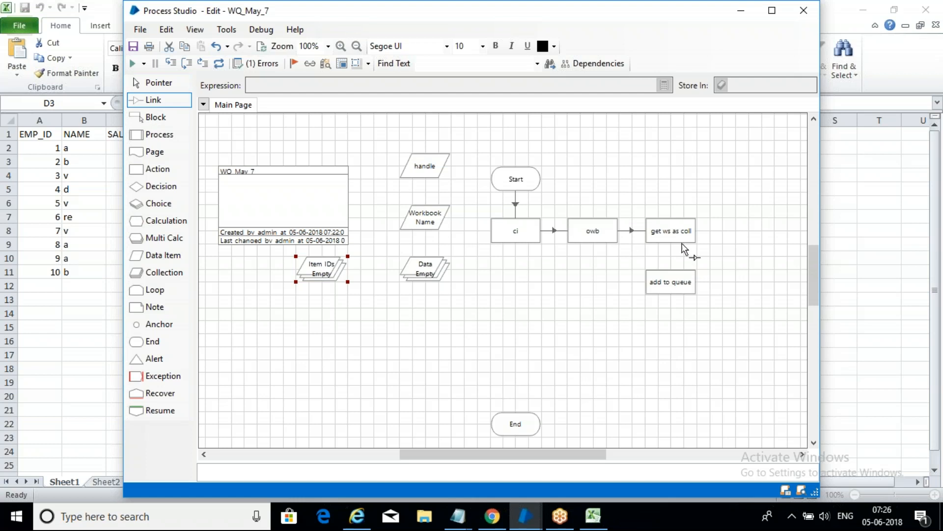
pyautogui.moveTo(676, 236); pyautogui.dragTo(674, 288)
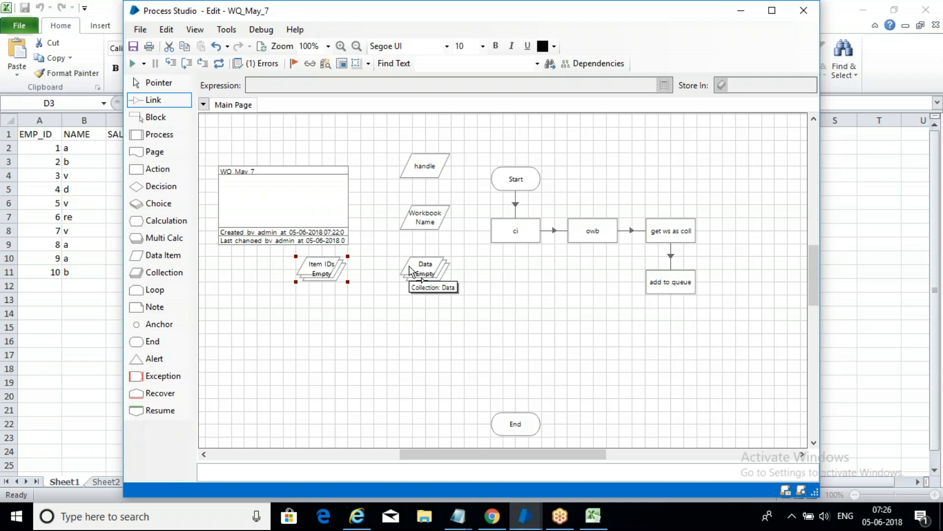
pyautogui.click(155, 171)
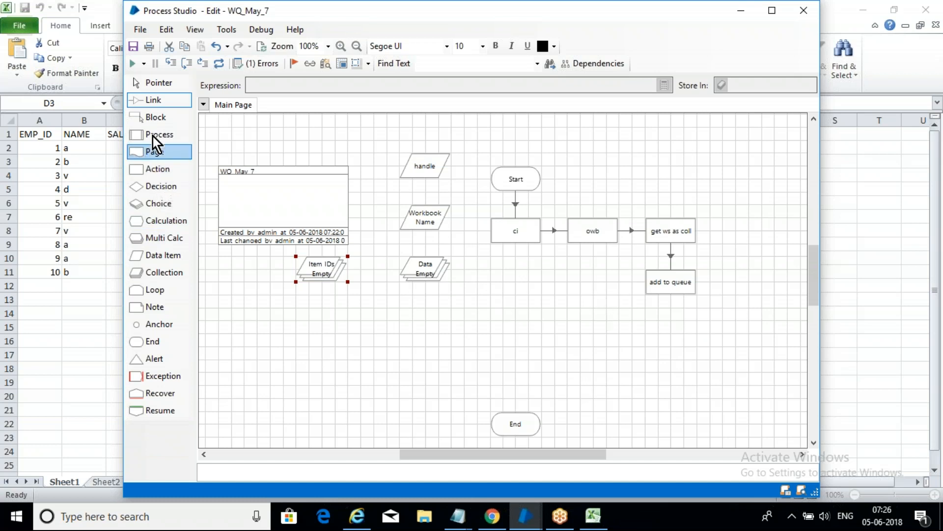
pyautogui.click(593, 281)
pyautogui.moveTo(677, 282); pyautogui.dragTo(605, 288)
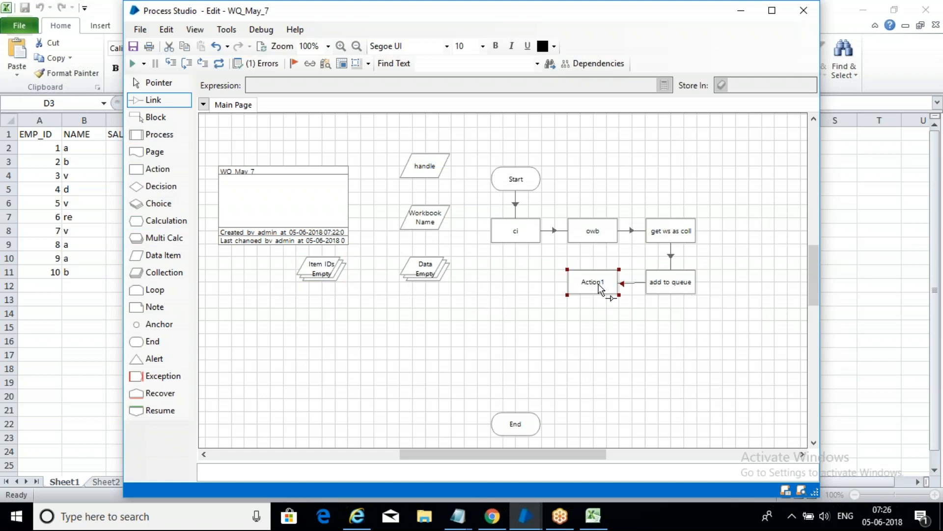
# Step: Name the new Action stage get next item and assign it the Work Queues object's Get Next Item action
pyautogui.doubleClick(598, 287)
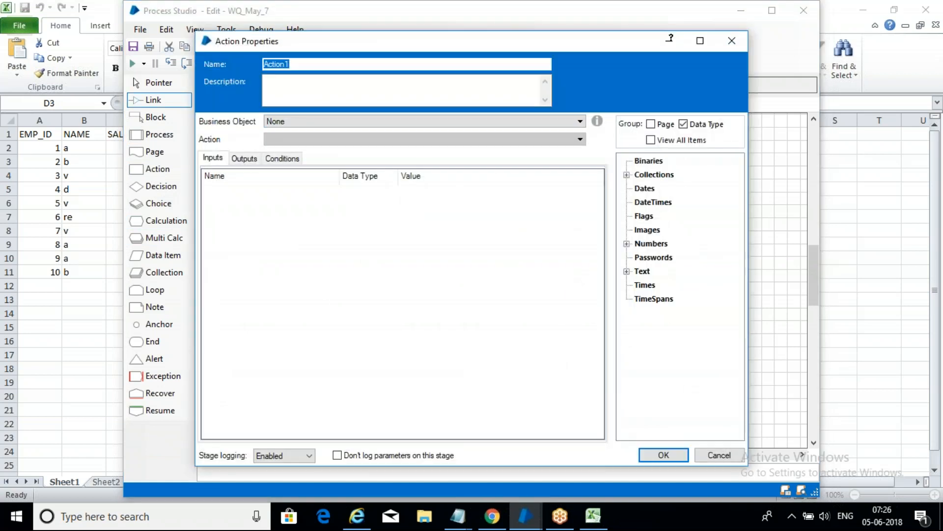
pyautogui.write('get next item')
pyautogui.click(403, 122)
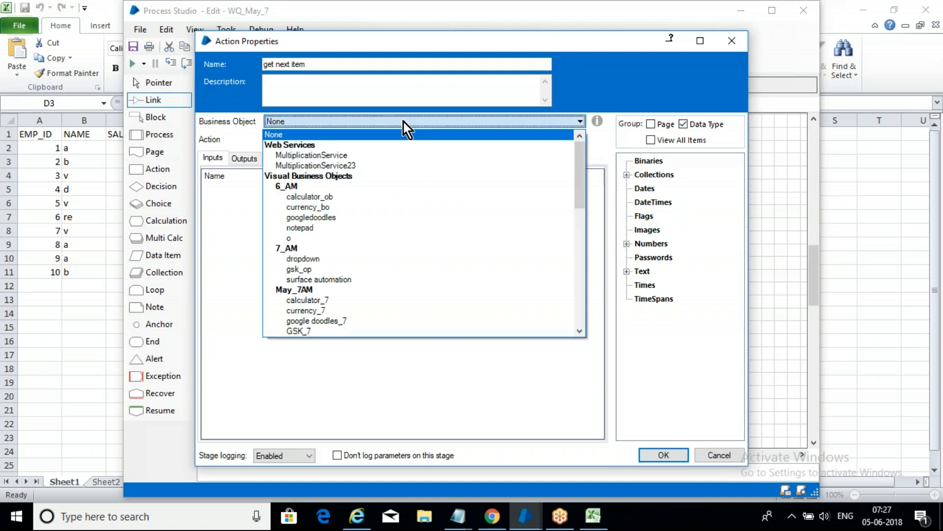
pyautogui.moveTo(579, 175); pyautogui.dragTo(582, 327)
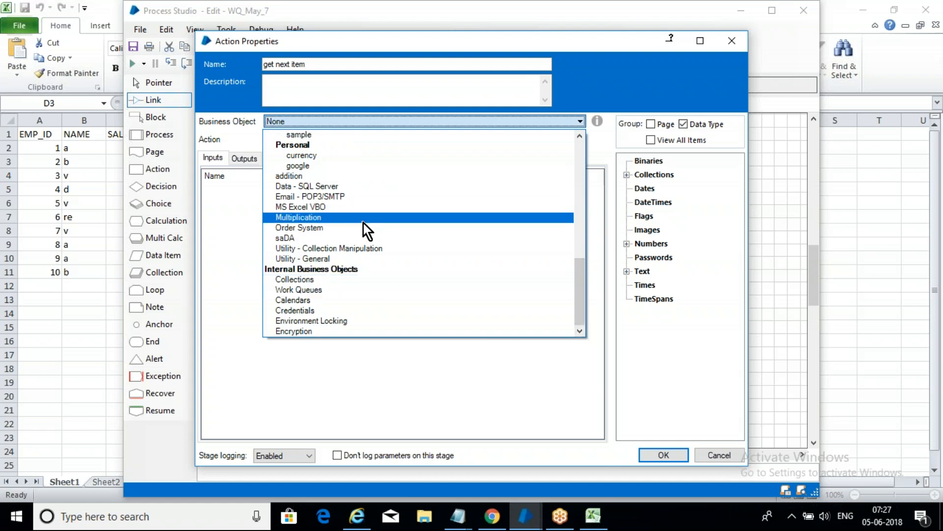
pyautogui.click(346, 291)
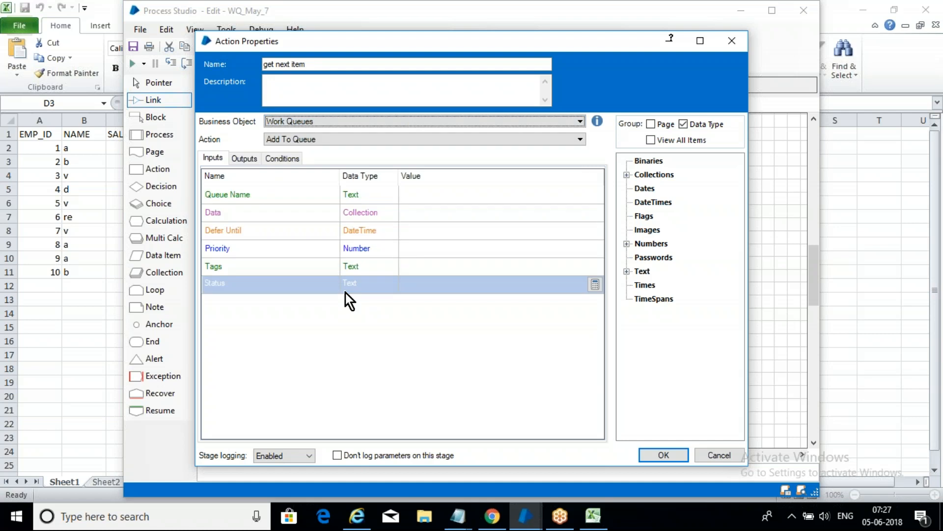
pyautogui.click(364, 139)
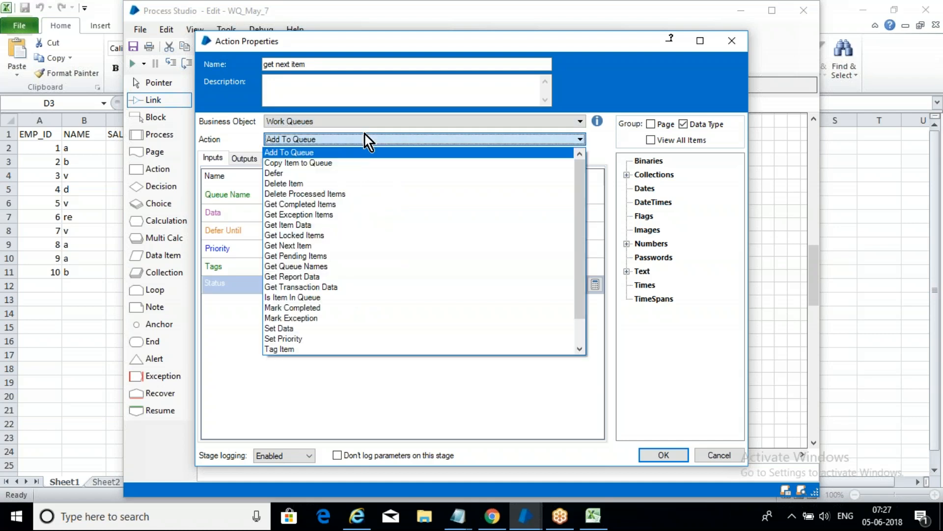
pyautogui.click(322, 246)
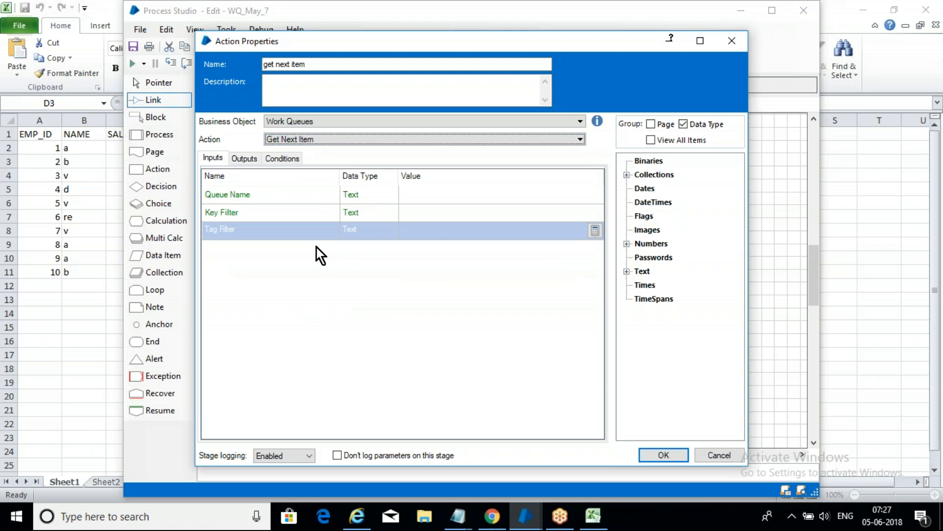
# Step: Set the get next item stage's Queue Name input to "May_7"
pyautogui.click(438, 194)
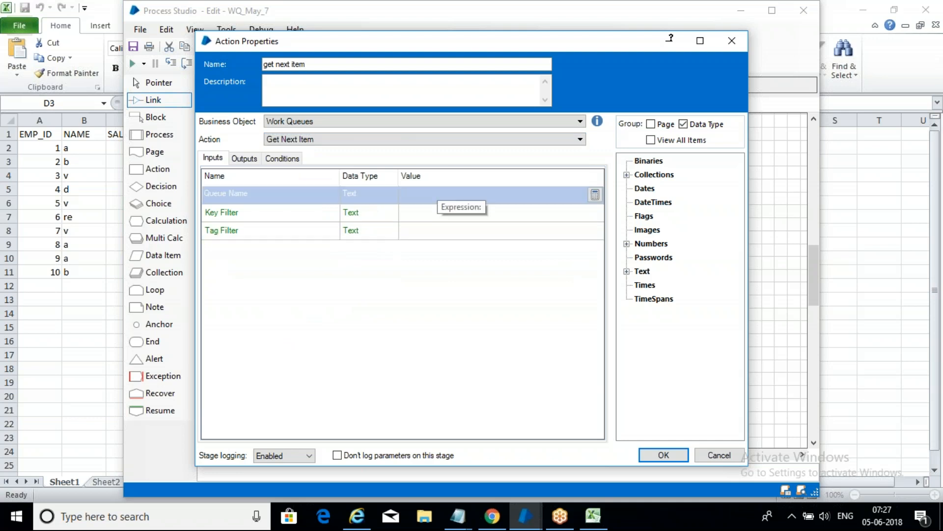
pyautogui.write('"M')
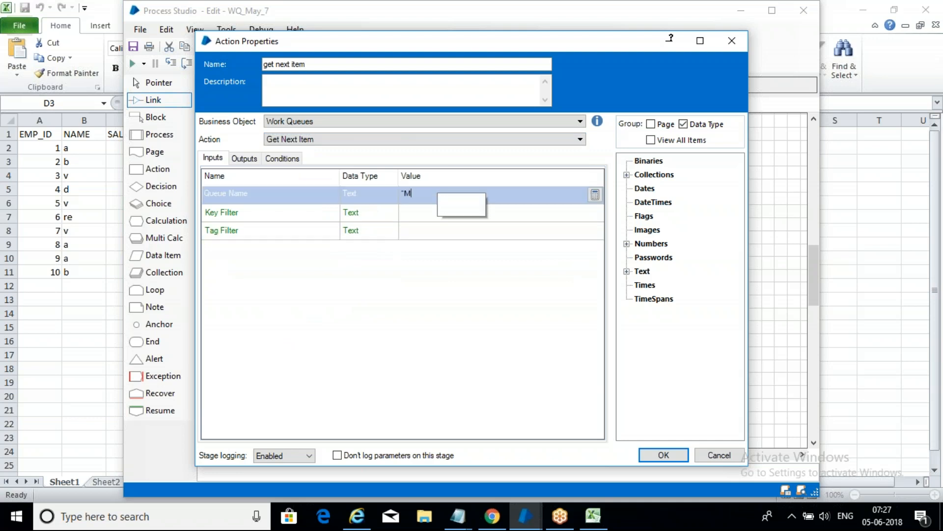
pyautogui.write('ay_7"')
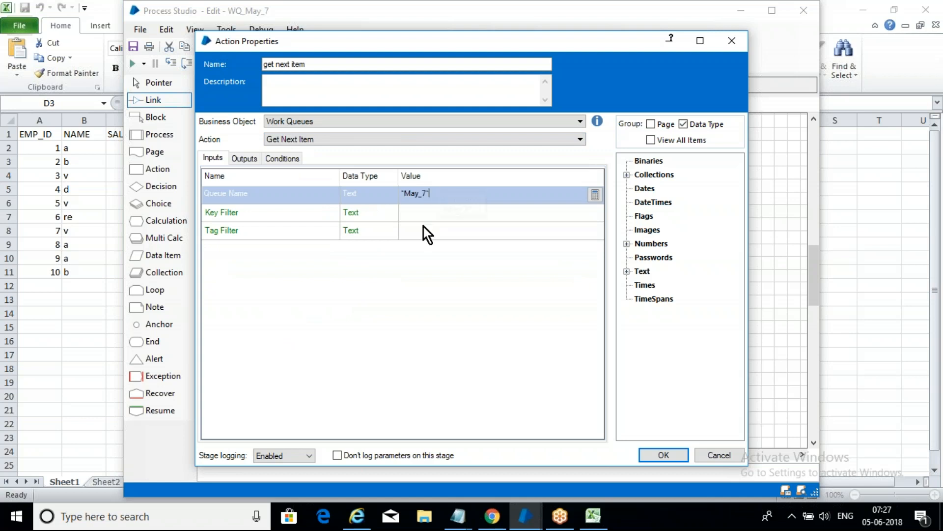
# Step: Store the get next item stage's Item ID output in a new Item ID data item and its Data output in a new Data_Q collection
pyautogui.click(256, 160)
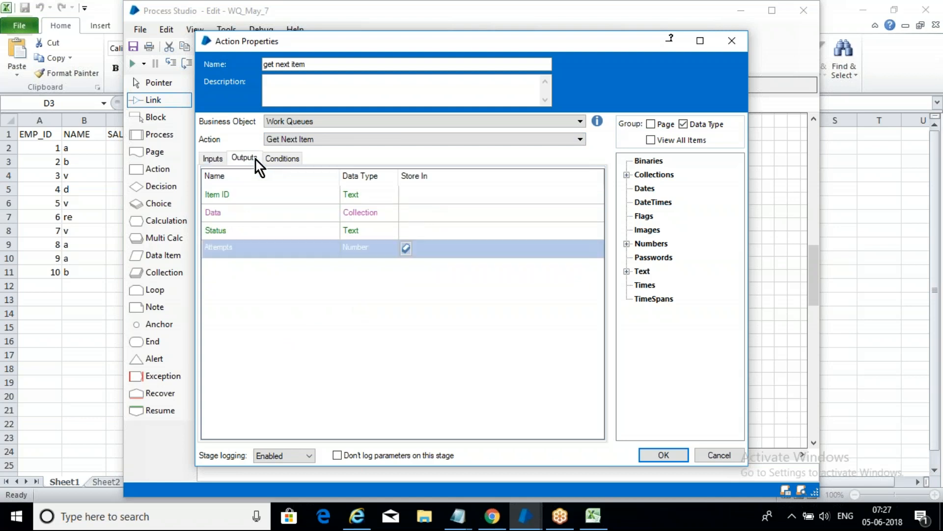
pyautogui.click(403, 192)
pyautogui.click(404, 194)
pyautogui.click(407, 220)
pyautogui.click(411, 226)
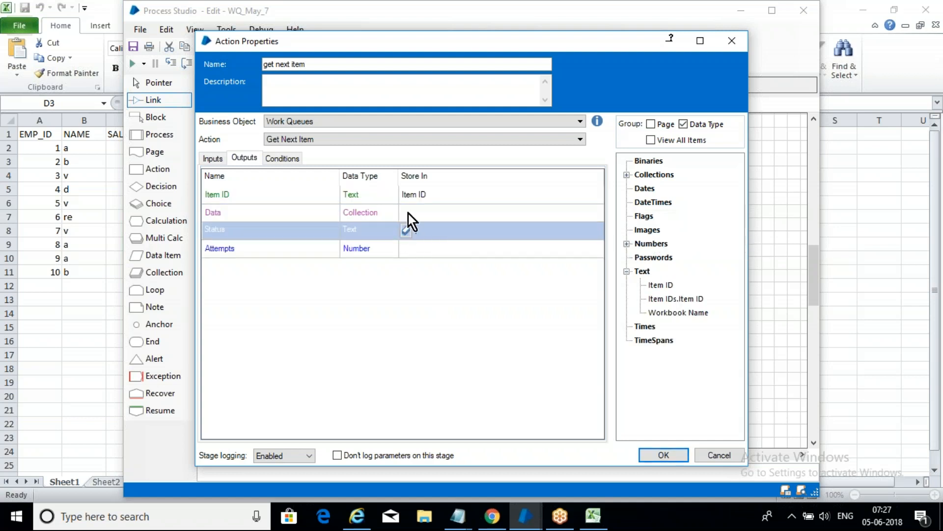
pyautogui.click(408, 213)
pyautogui.click(627, 175)
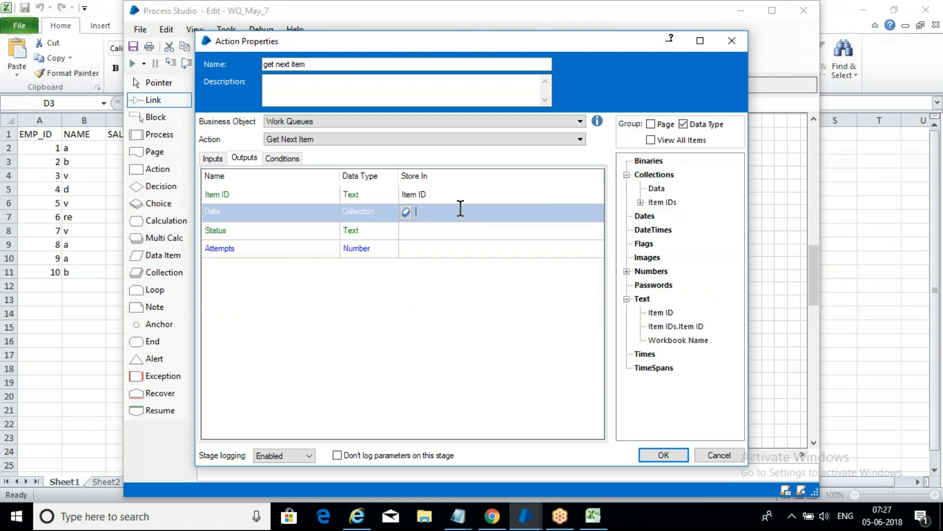
pyautogui.write('Data_Q')
pyautogui.click(405, 212)
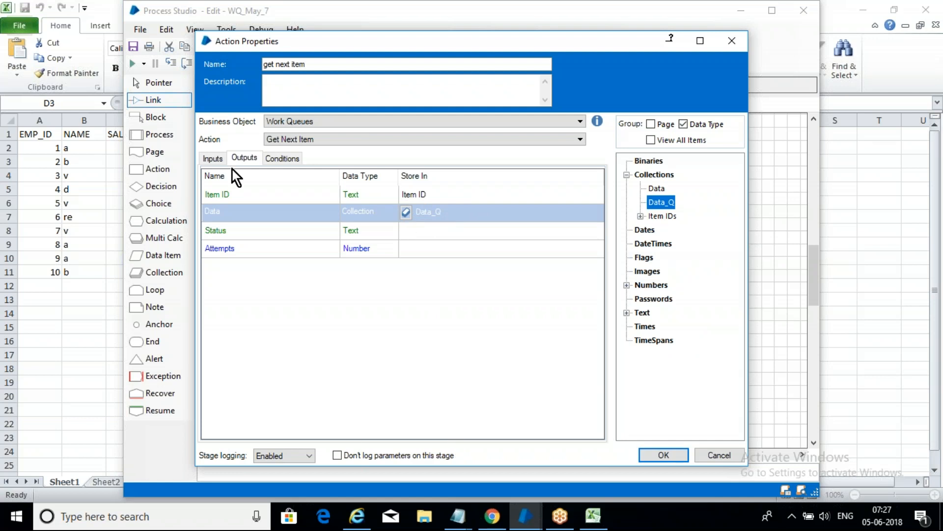
pyautogui.click(656, 453)
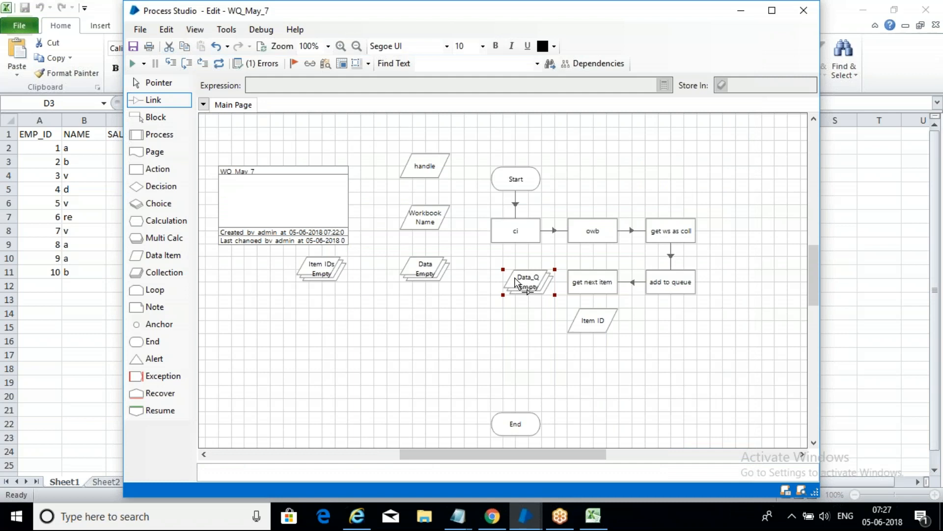
# Step: Move the Data_Q collection beneath the Item IDs collection and the Item ID data item beneath Data_Q
pyautogui.click(159, 83)
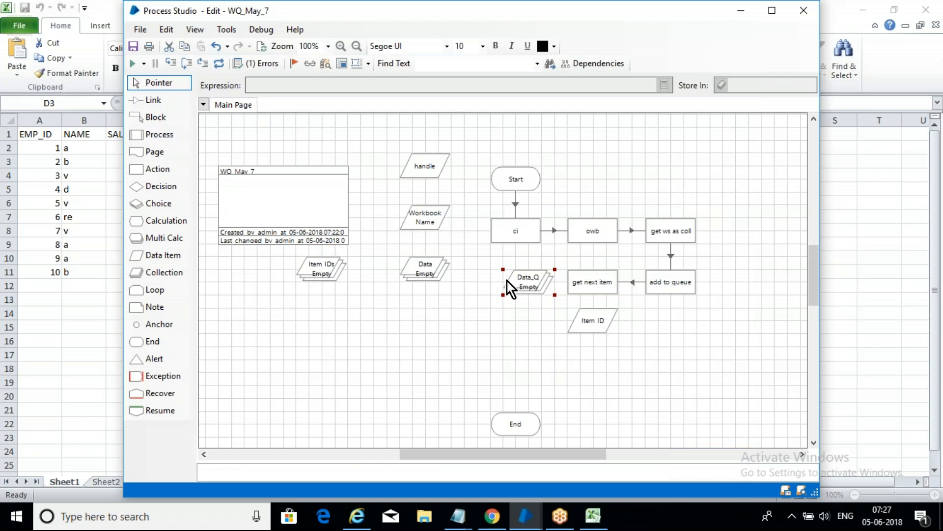
pyautogui.moveTo(516, 288); pyautogui.dragTo(314, 327)
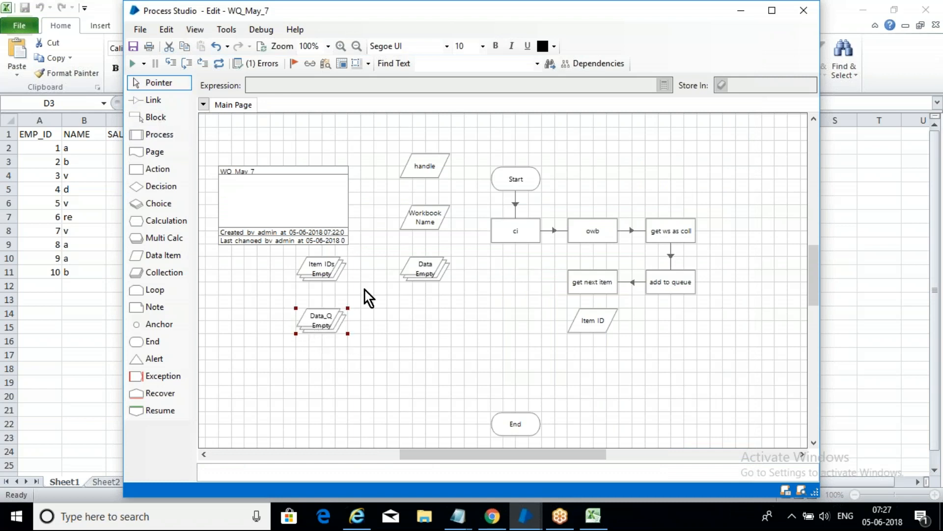
pyautogui.click(354, 334)
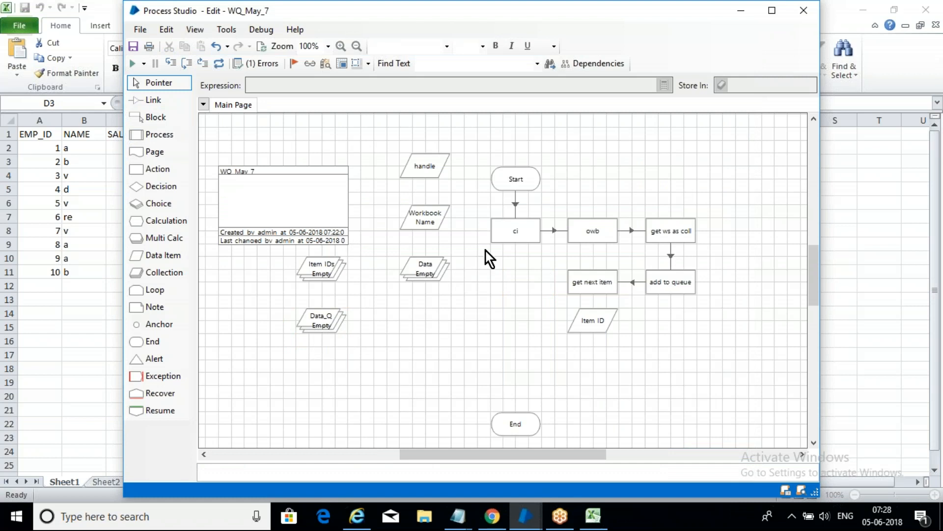
pyautogui.moveTo(590, 329); pyautogui.dragTo(322, 374)
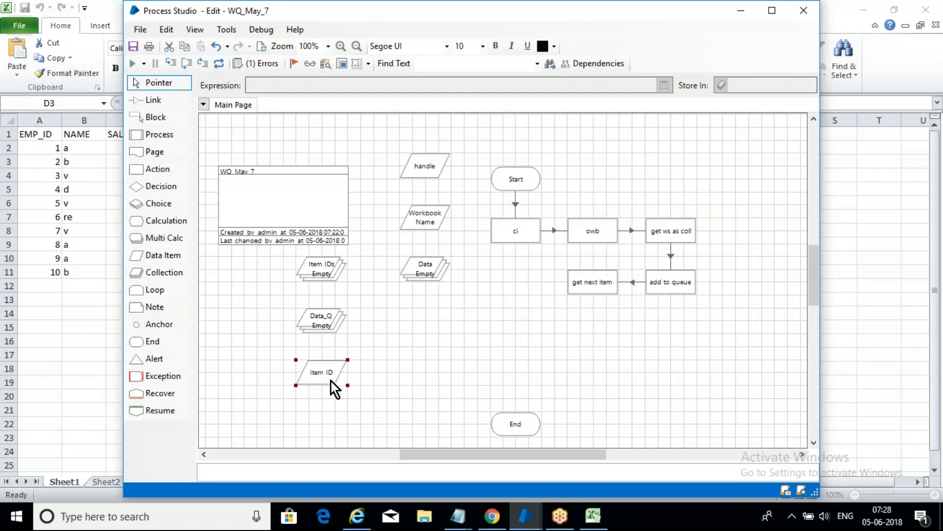
pyautogui.click(524, 349)
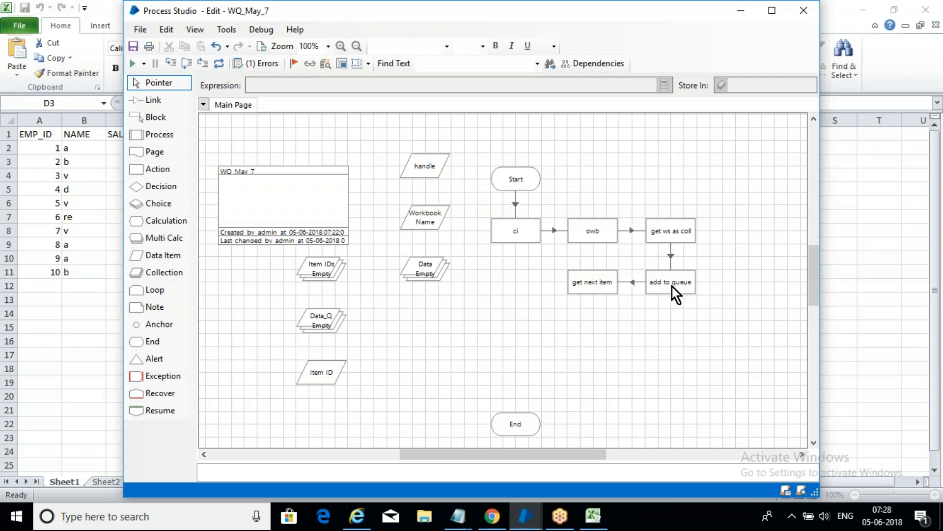
pyautogui.moveTo(679, 287)
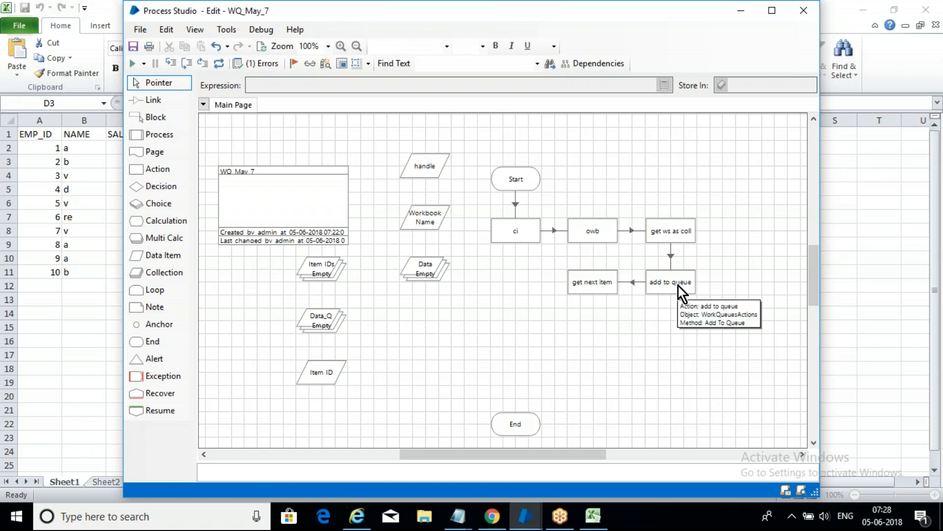
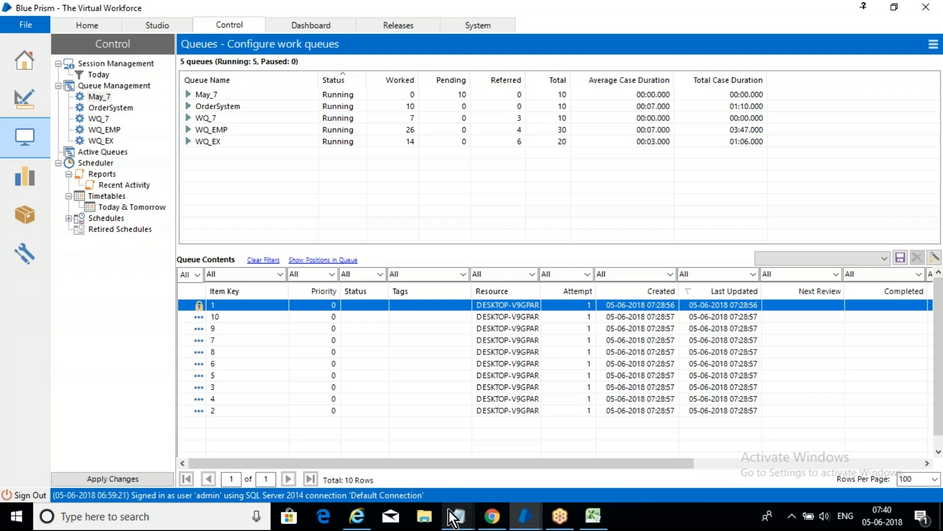
# Step: Switch to the May_7AM notes in Notepad and add the line "work cases --- pending or locked ( we cant able to delete)" at the end
pyautogui.click(534, 467)
pyautogui.moveTo(455, 511)
pyautogui.click(421, 466)
pyautogui.click(489, 475)
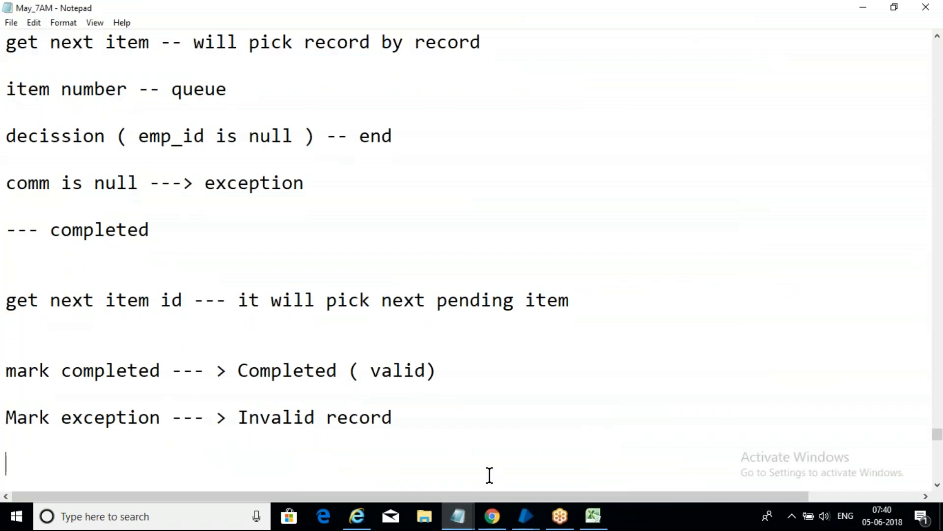
pyautogui.press('Return')
pyautogui.press('Return')
pyautogui.write('work cases ')
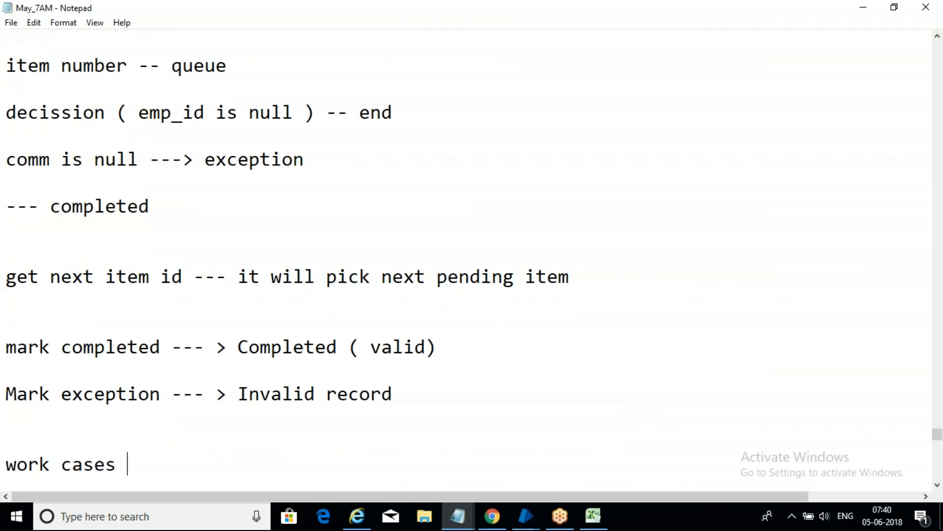
pyautogui.write('--- pending or locked ')
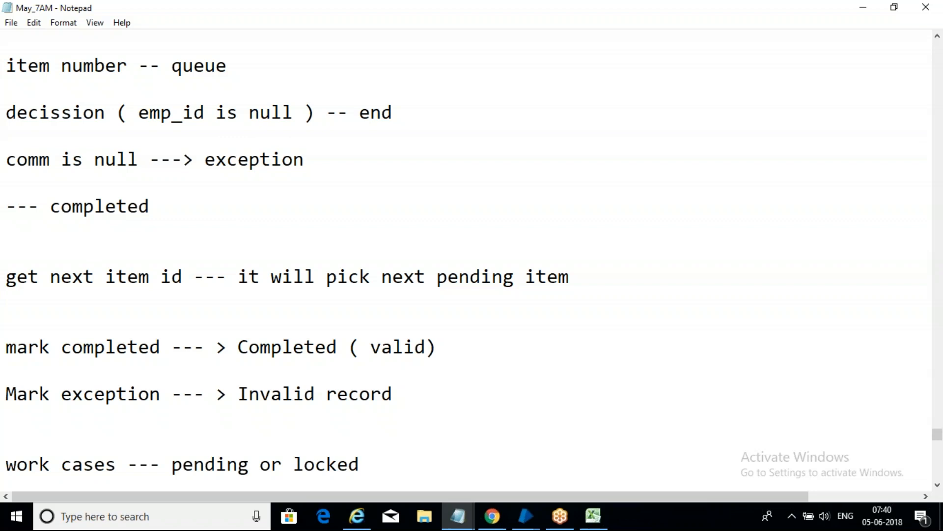
pyautogui.write('( we cant able to delete)')
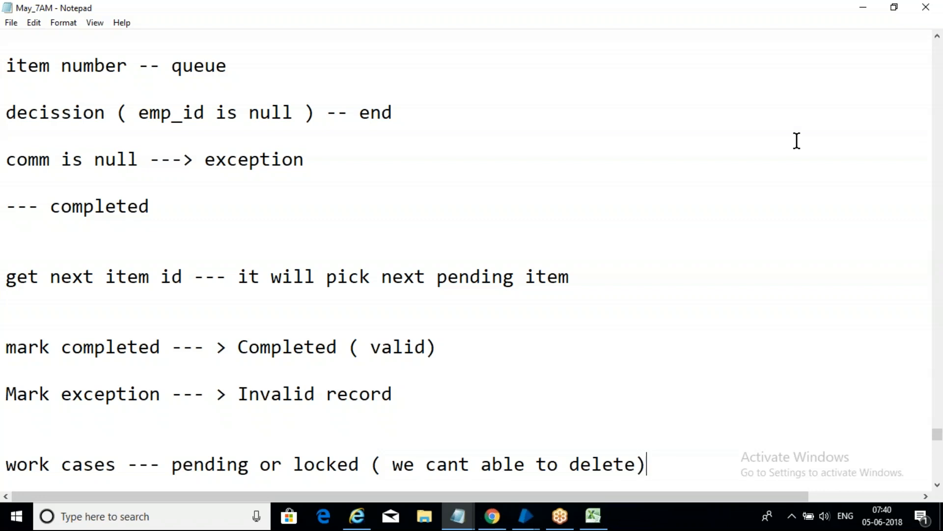
# Step: Switch to the Blue Prism Control room and check which actions are offered for locked case 1 in the May_7 queue
pyautogui.click(534, 518)
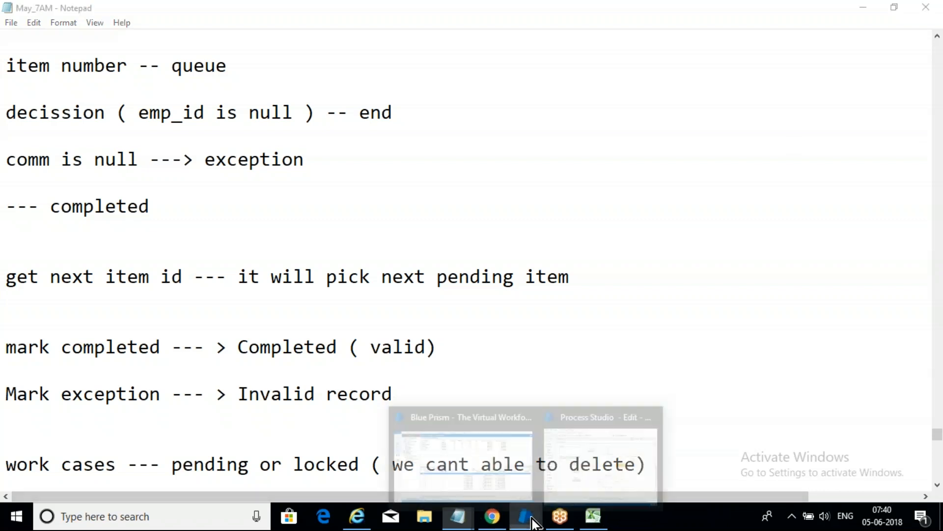
pyautogui.click(457, 462)
pyautogui.moveTo(199, 313)
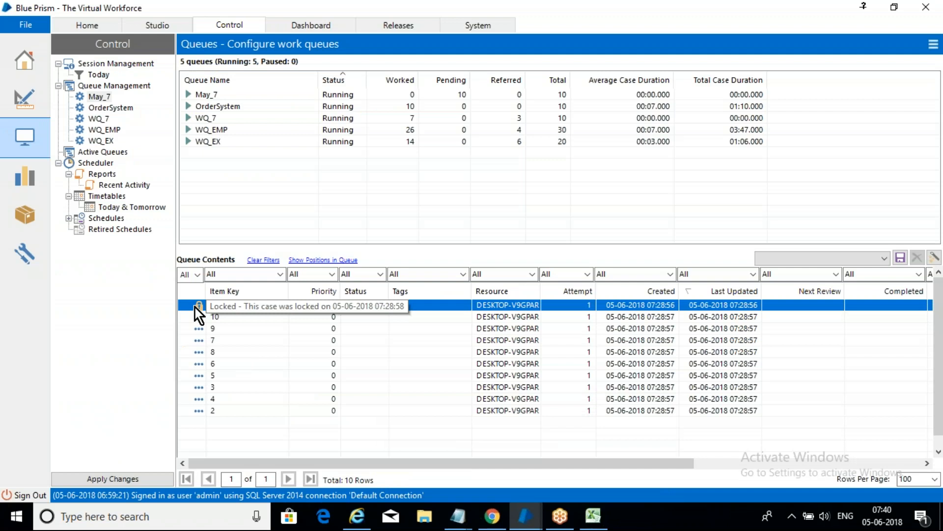
pyautogui.rightClick(196, 306)
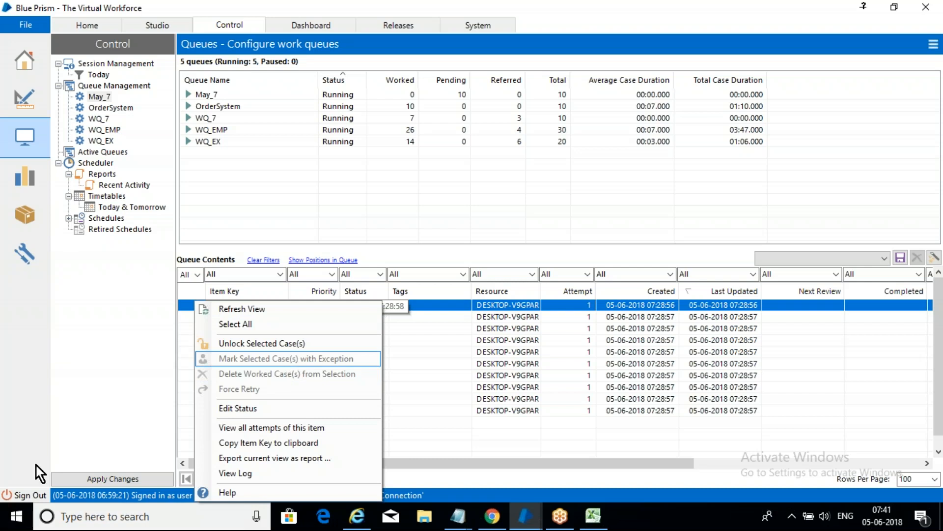
pyautogui.click(442, 364)
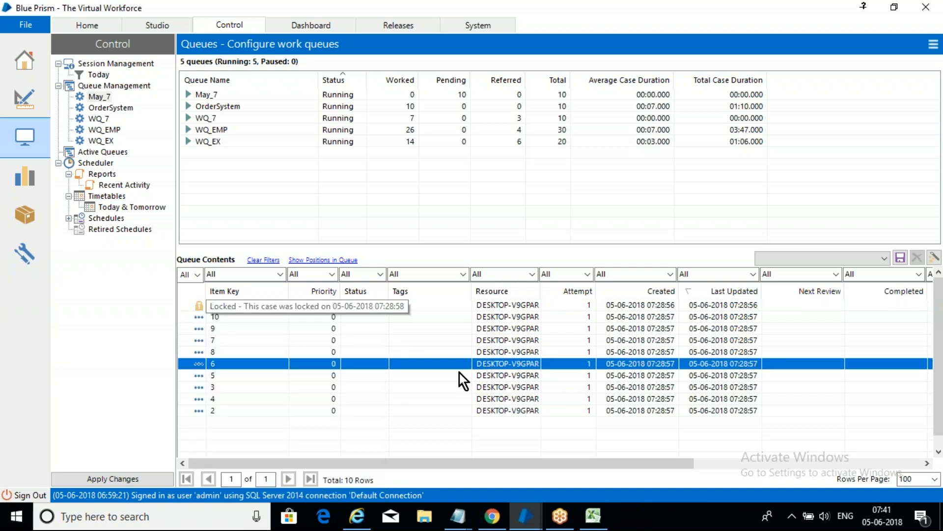
# Step: Select the pending cases from item 10 through item 3 and check which actions are offered for them
pyautogui.click(196, 320)
pyautogui.keyDown('shift'); pyautogui.click(205, 385); pyautogui.keyUp('shift')
pyautogui.rightClick(202, 359)
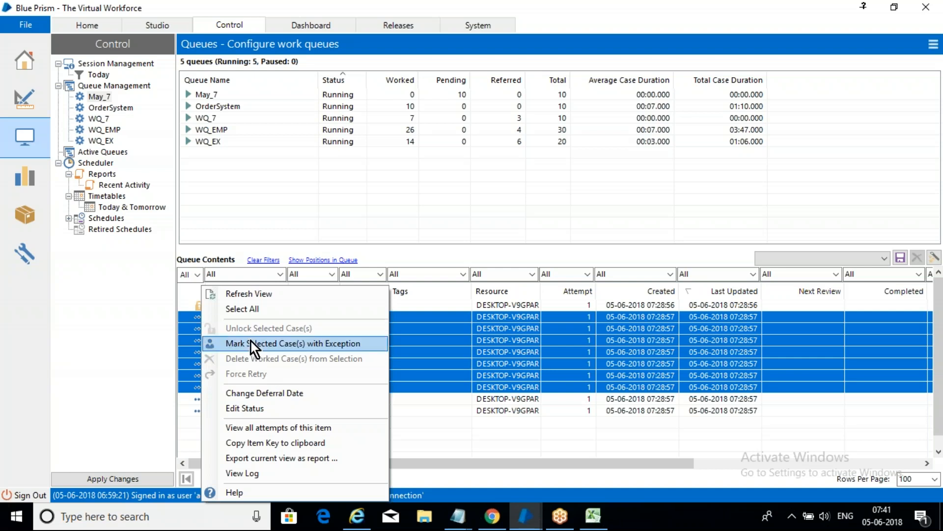
pyautogui.click(154, 338)
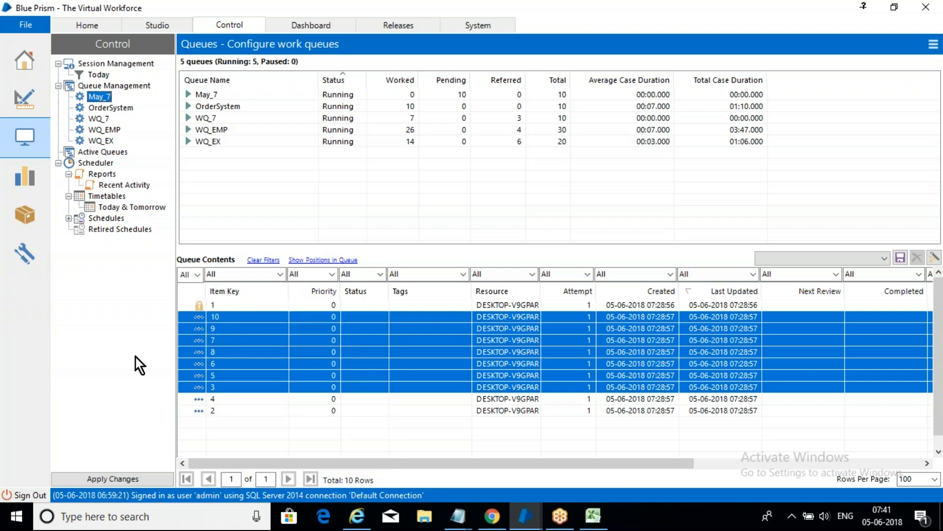
pyautogui.rightClick(195, 328)
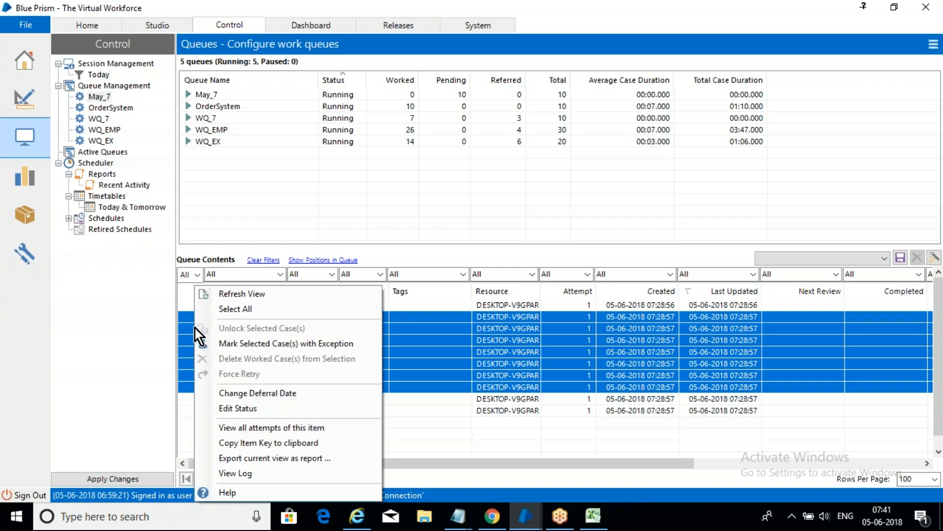
pyautogui.click(30, 347)
# Step: Switch to the WQ_May_7 Process Studio window and resume the process run from the get next item stage
pyautogui.click(537, 512)
pyautogui.click(600, 431)
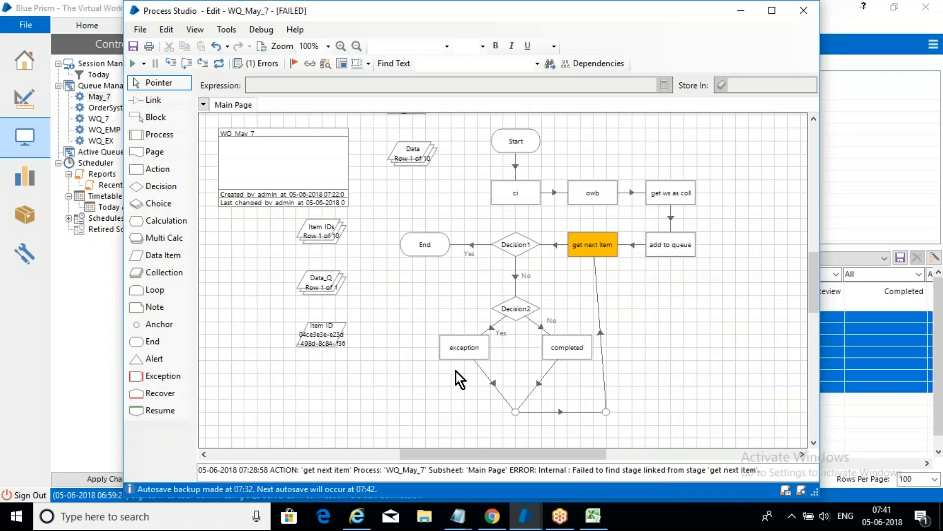
pyautogui.click(134, 69)
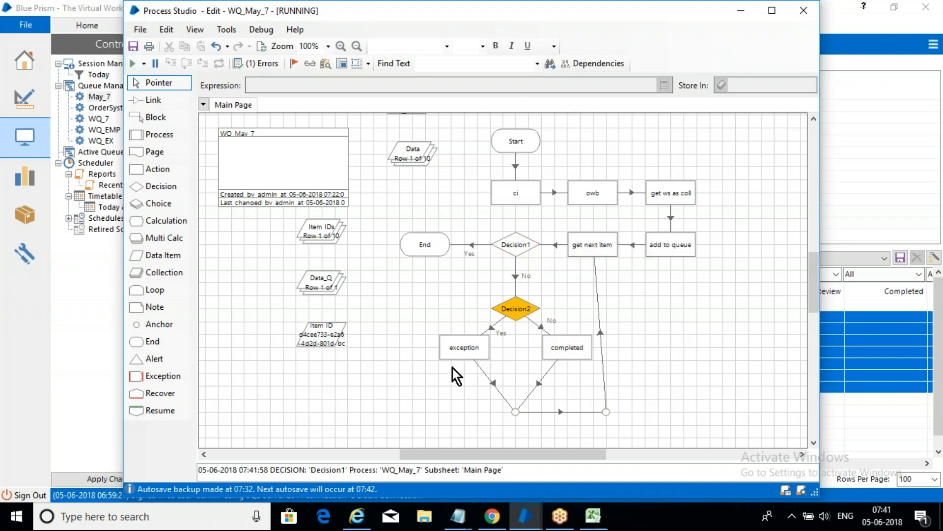
# Step: View the current values of the Data_Q collection while the process runs, and close its properties
pyautogui.doubleClick(329, 281)
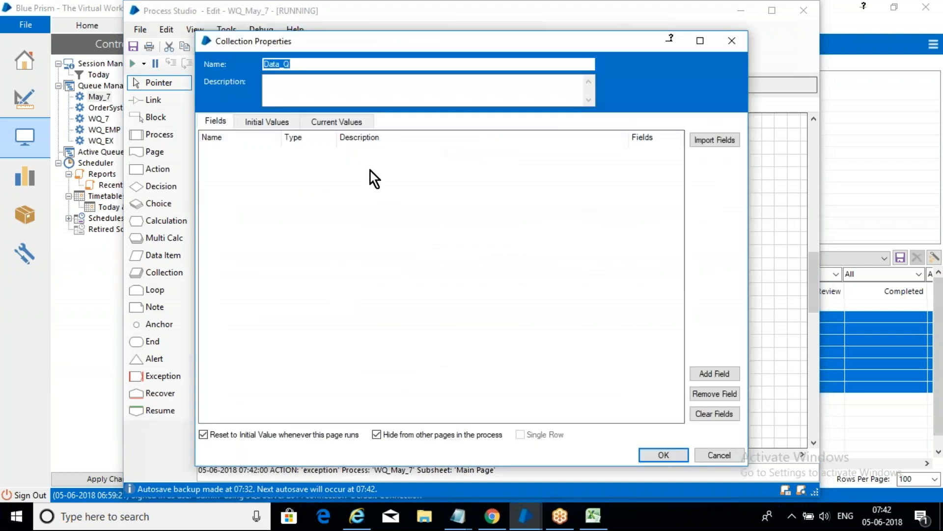
pyautogui.click(354, 124)
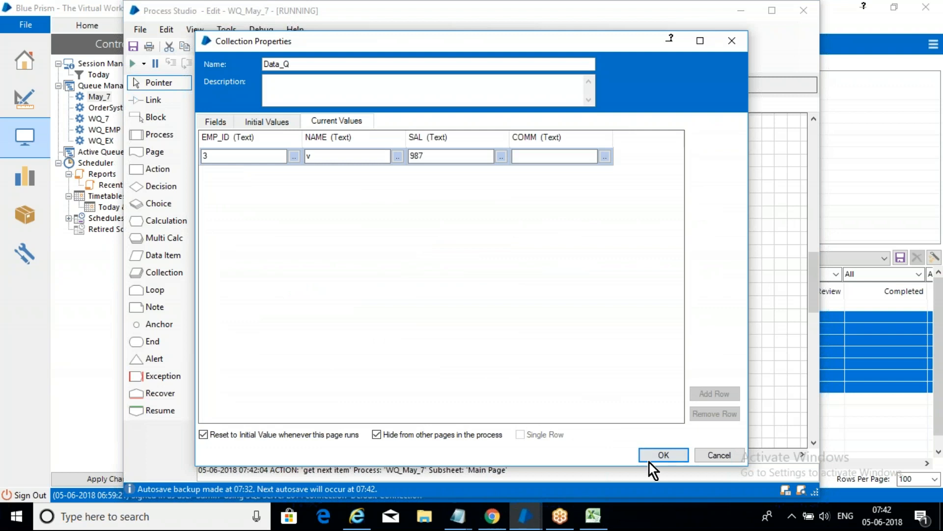
pyautogui.click(663, 455)
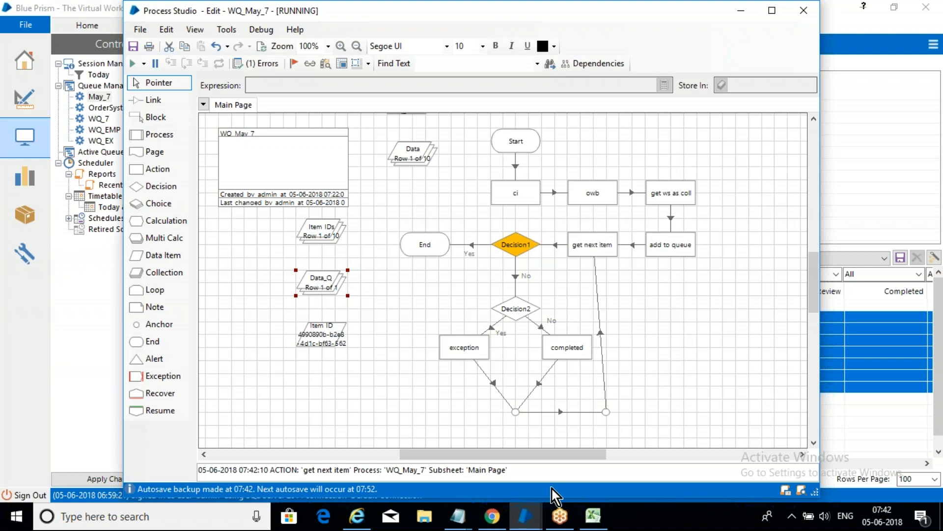
# Step: Switch back to the Control room, refresh the queues and examine the May_7 items' completed and exception statuses
pyautogui.moveTo(525, 516)
pyautogui.click(462, 445)
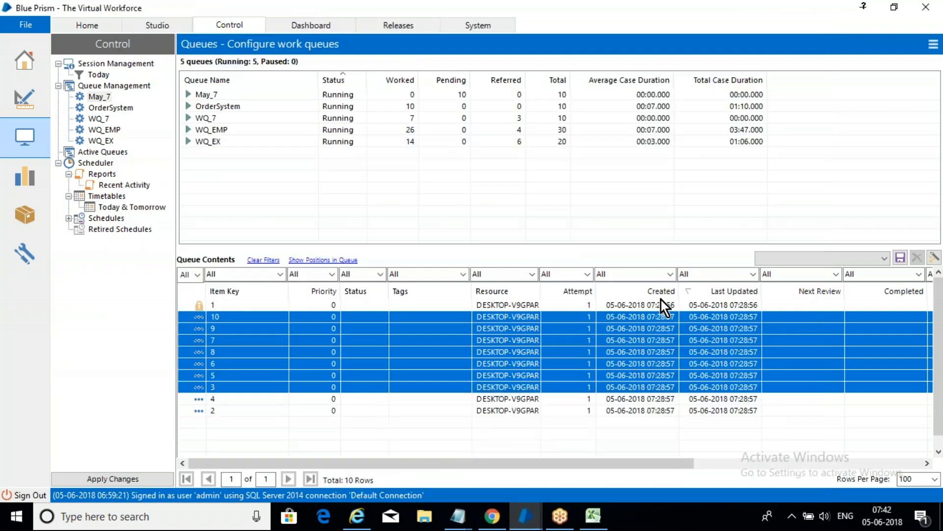
pyautogui.click(933, 43)
pyautogui.click(917, 60)
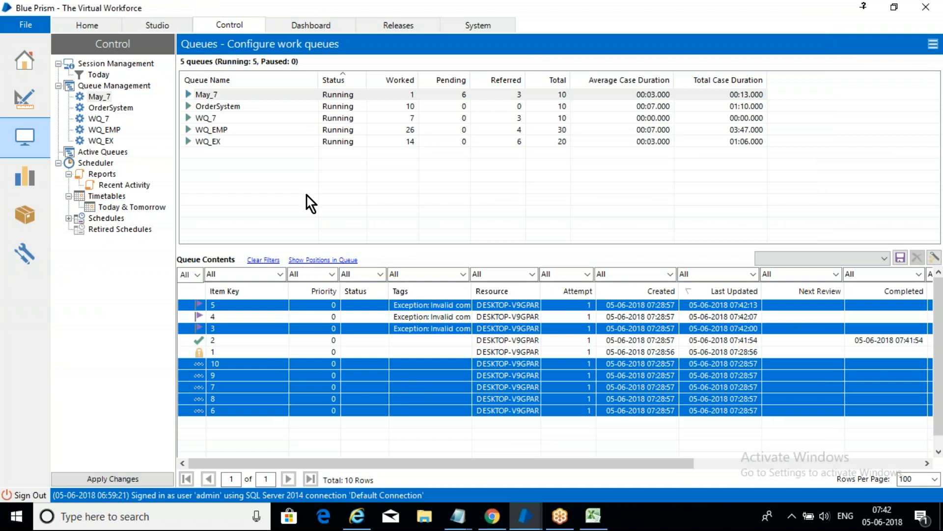
pyautogui.click(262, 377)
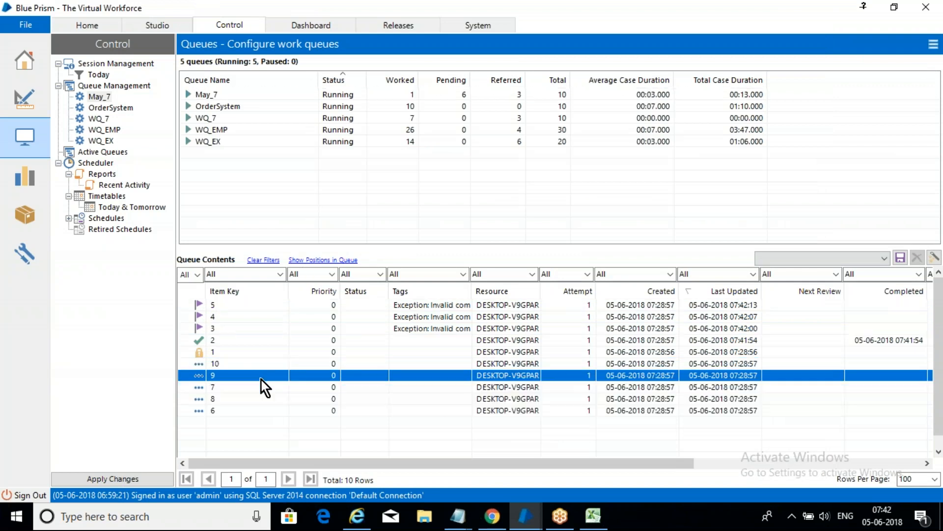
pyautogui.click(251, 429)
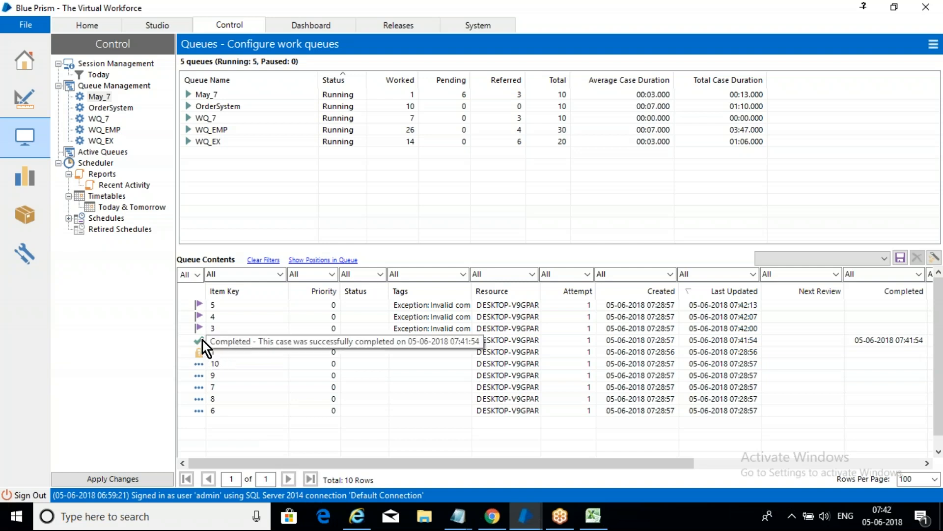
pyautogui.moveTo(206, 327)
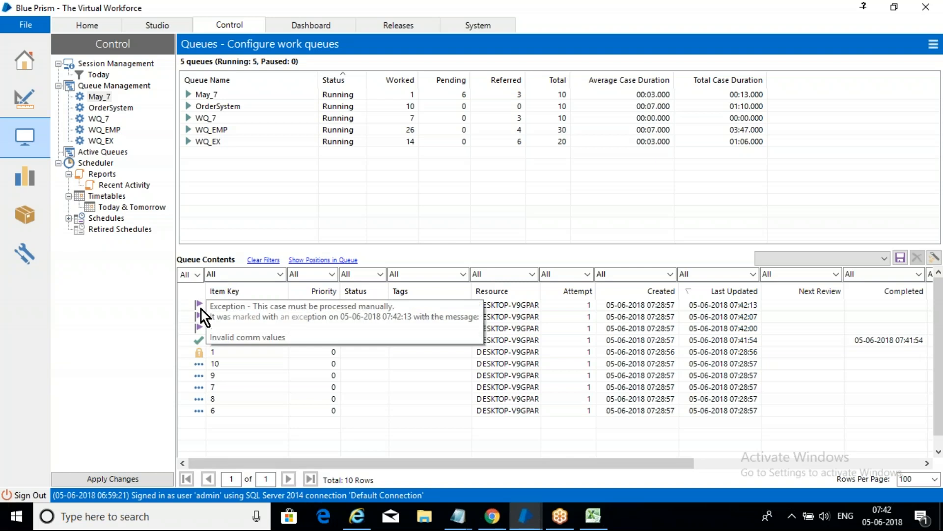
# Step: Refresh the queues repeatedly until the remaining May_7 items are processed, and examine the exception and locked markers
pyautogui.click(932, 47)
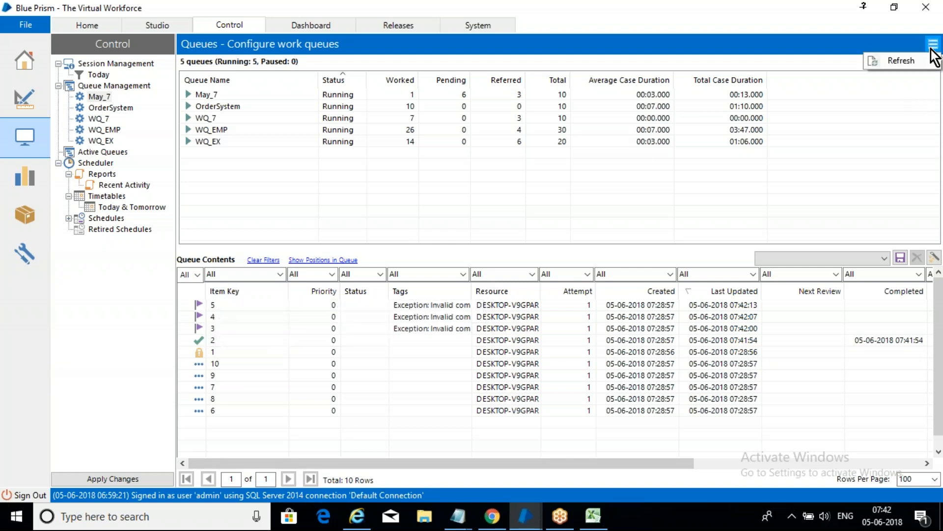
pyautogui.click(912, 65)
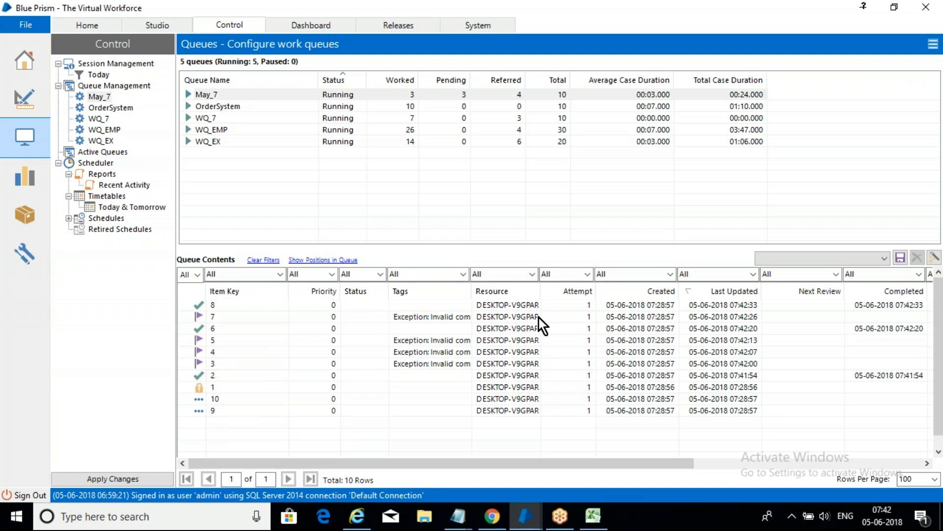
pyautogui.click(932, 45)
pyautogui.click(919, 60)
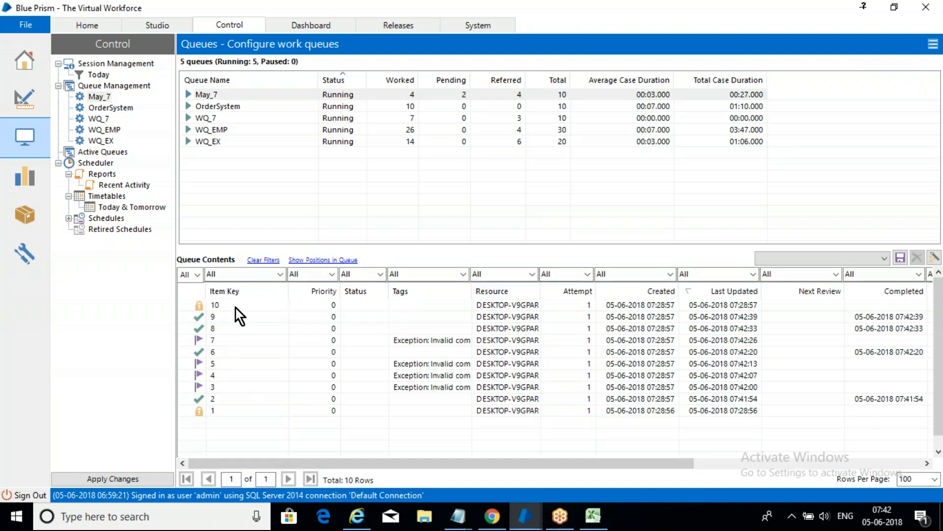
pyautogui.click(932, 44)
pyautogui.click(902, 61)
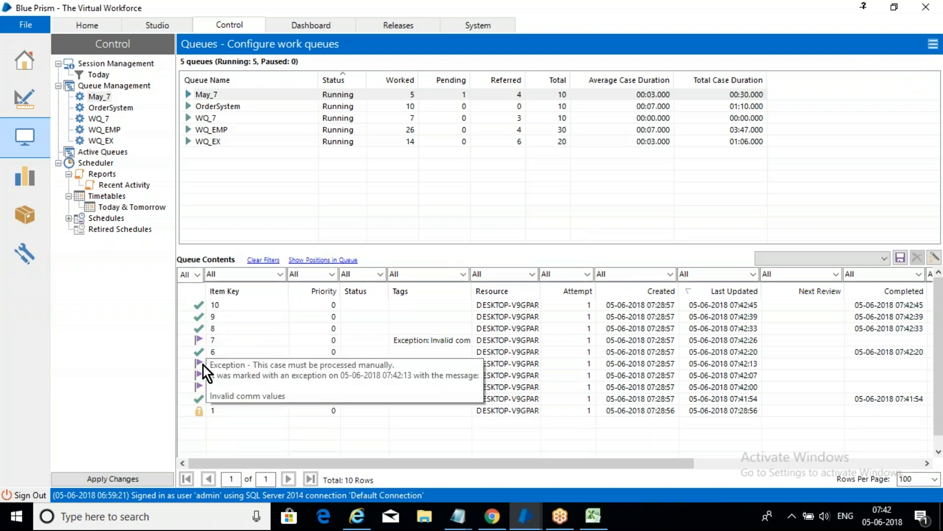
pyautogui.moveTo(199, 416)
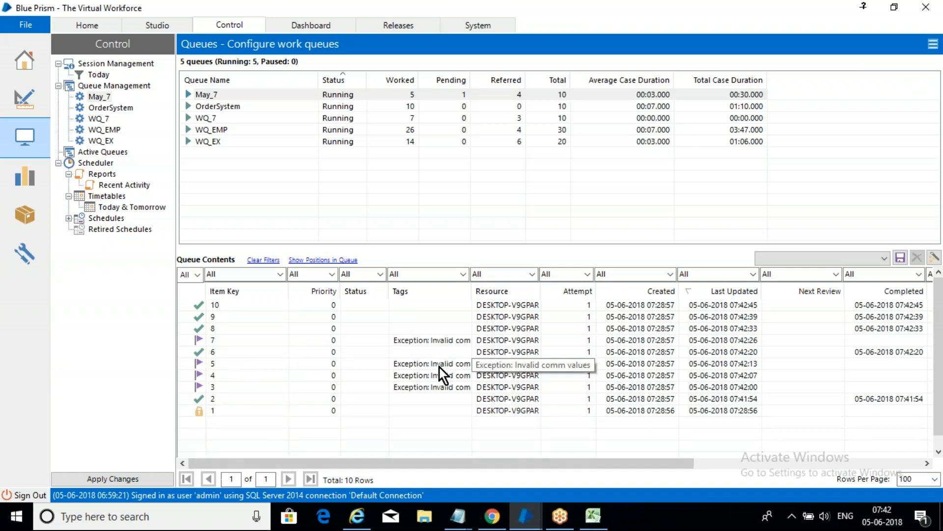
# Step: Switch to the WQ_DATA workbook in Excel, check the COMM cells of EMP_ID 3, 5 and 7, and minimize it
pyautogui.click(595, 520)
pyautogui.click(255, 192)
pyautogui.click(182, 174)
pyautogui.click(180, 205)
pyautogui.click(177, 233)
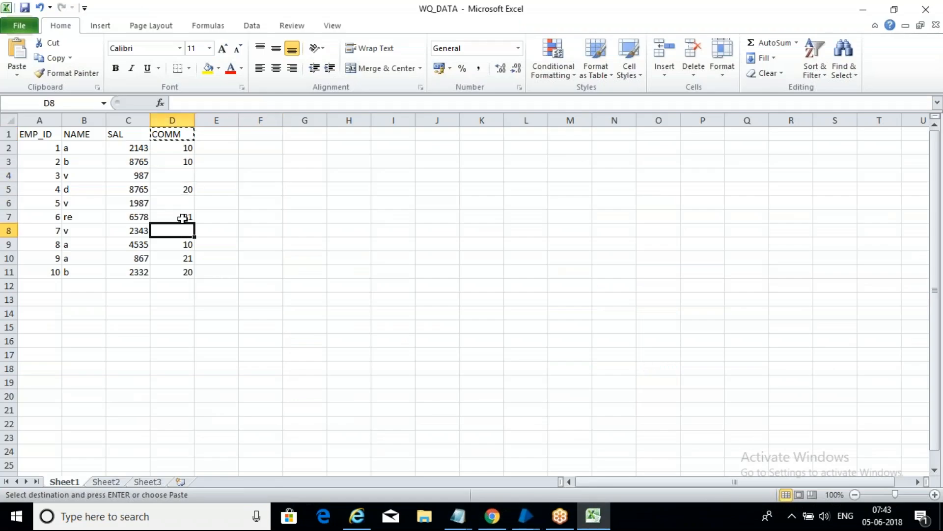
pyautogui.click(865, 9)
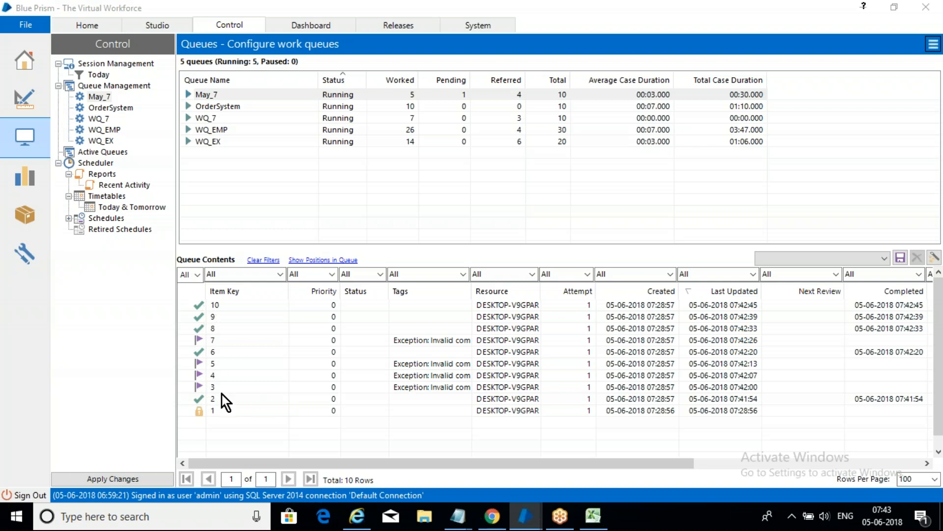
# Step: Compare May_7 queue items 3, 4 and 5 with the COMM column of the WQ_DATA workbook in Excel, and return to Blue Prism
pyautogui.click(208, 389)
pyautogui.click(210, 375)
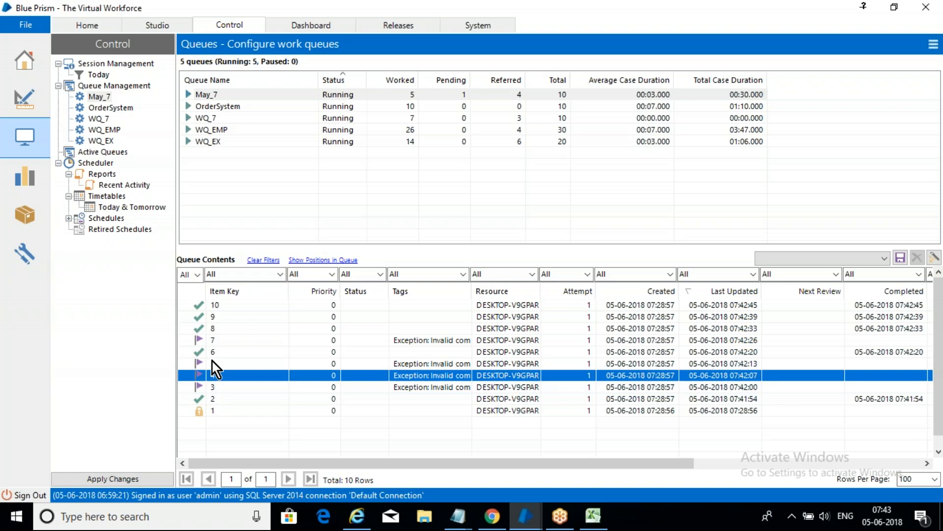
pyautogui.click(212, 363)
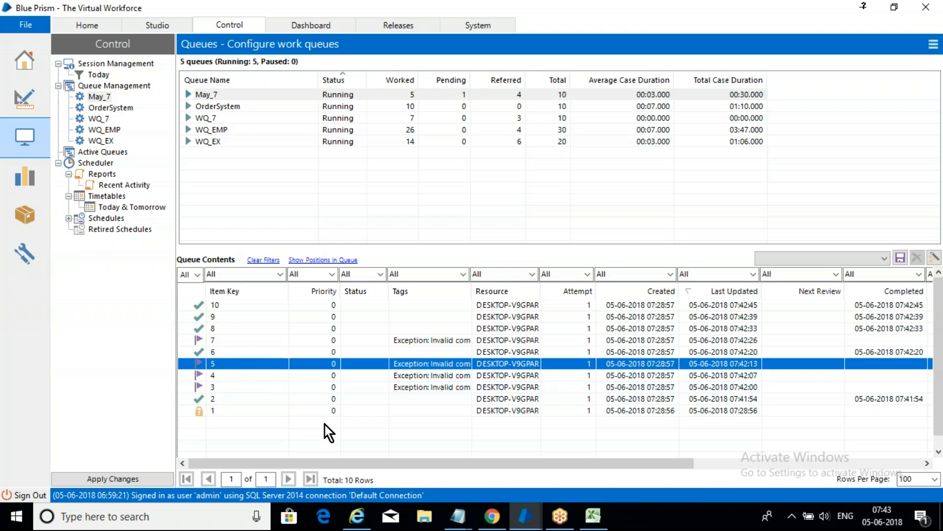
pyautogui.click(589, 520)
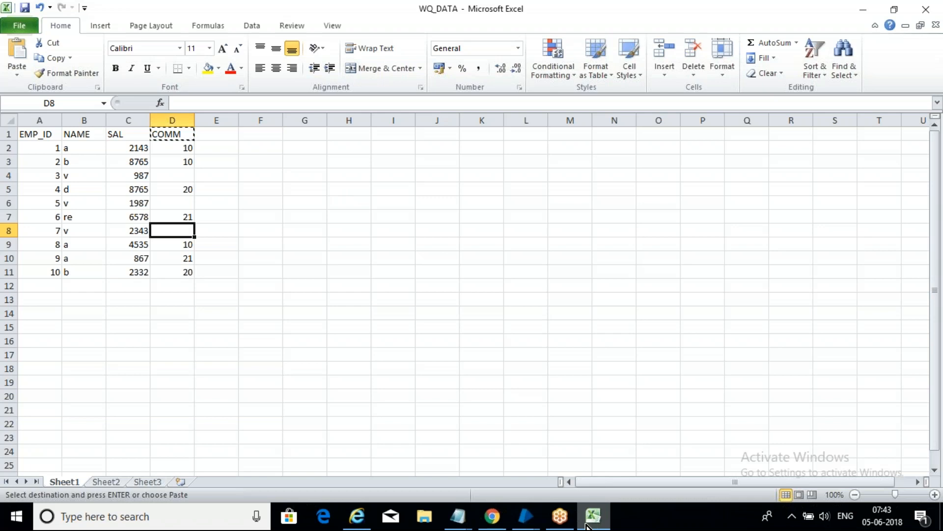
pyautogui.click(525, 516)
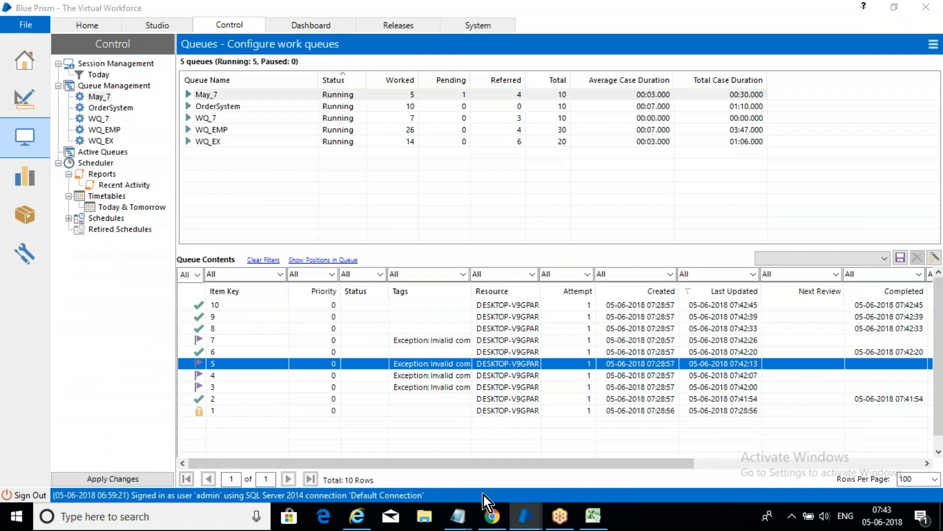
# Step: Select all ten items in the May_7 queue and delete the worked cases from the selection
pyautogui.click(201, 307)
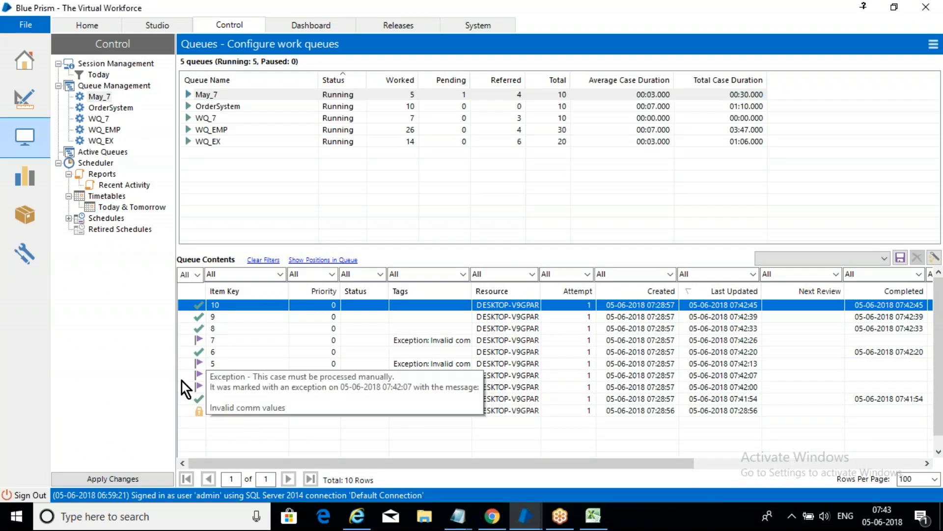
pyautogui.keyDown('shift'); pyautogui.click(199, 412); pyautogui.keyUp('shift')
pyautogui.rightClick(221, 352)
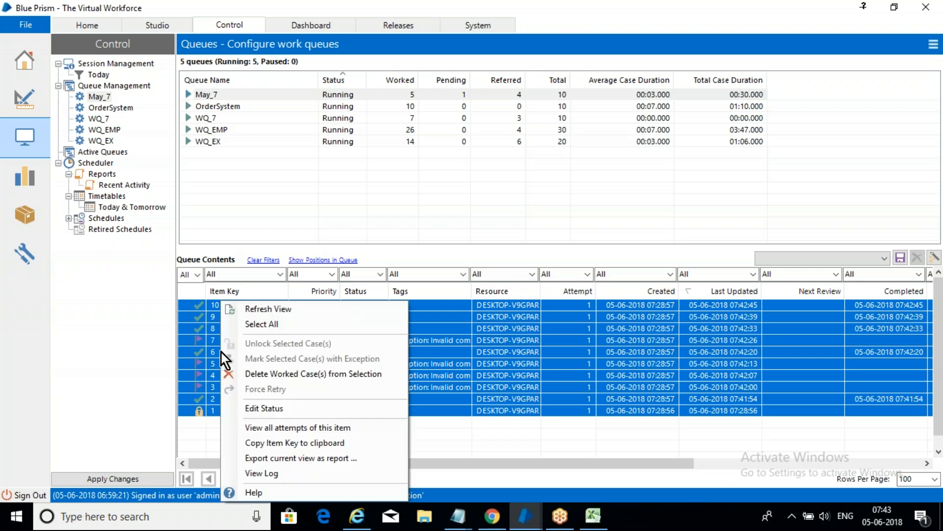
pyautogui.click(329, 376)
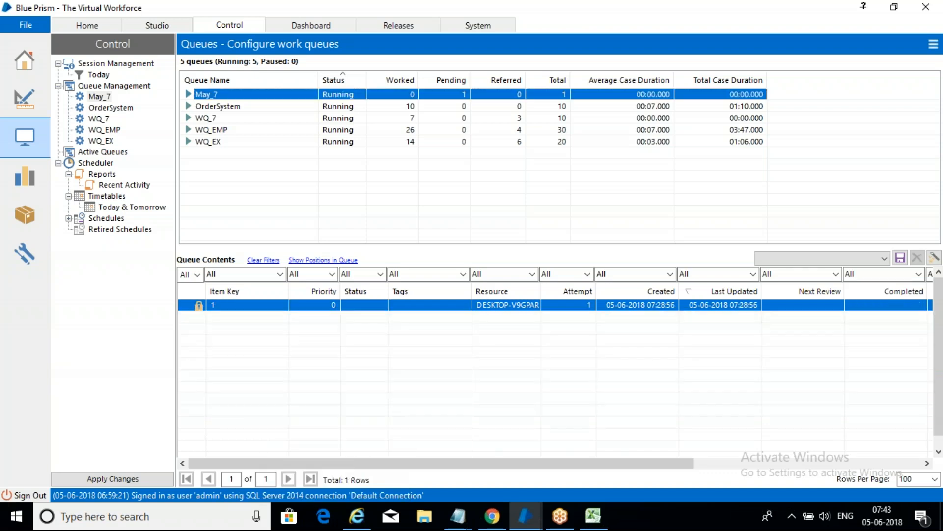
# Step: Unlock the remaining locked item 1 in the May_7 queue
pyautogui.click(264, 307)
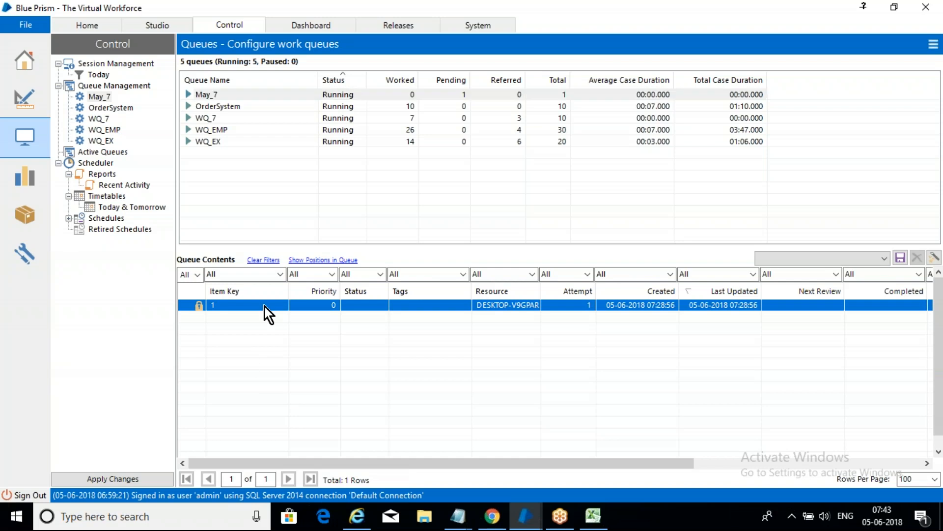
pyautogui.rightClick(265, 306)
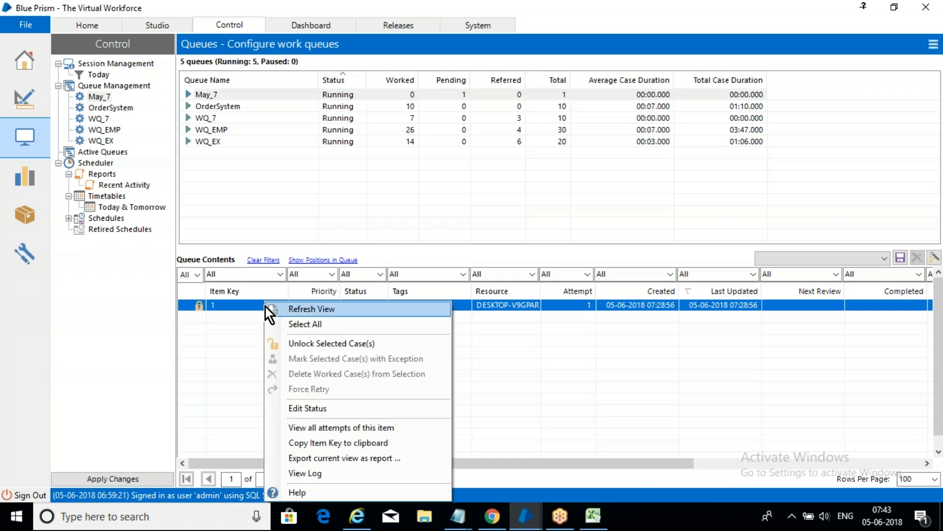
pyautogui.click(302, 343)
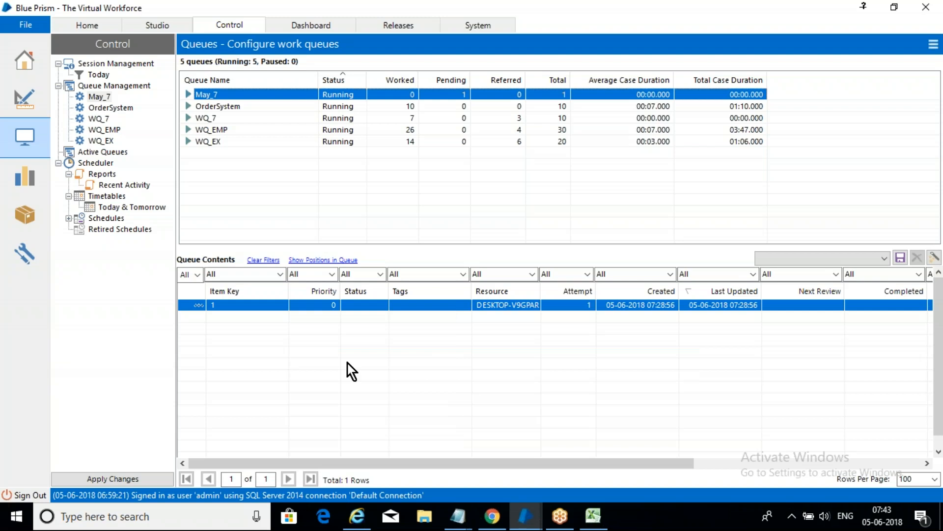
# Step: Mark item 1 with an exception using the reason "as", and delete it from the May_7 queue
pyautogui.rightClick(281, 305)
pyautogui.click(340, 344)
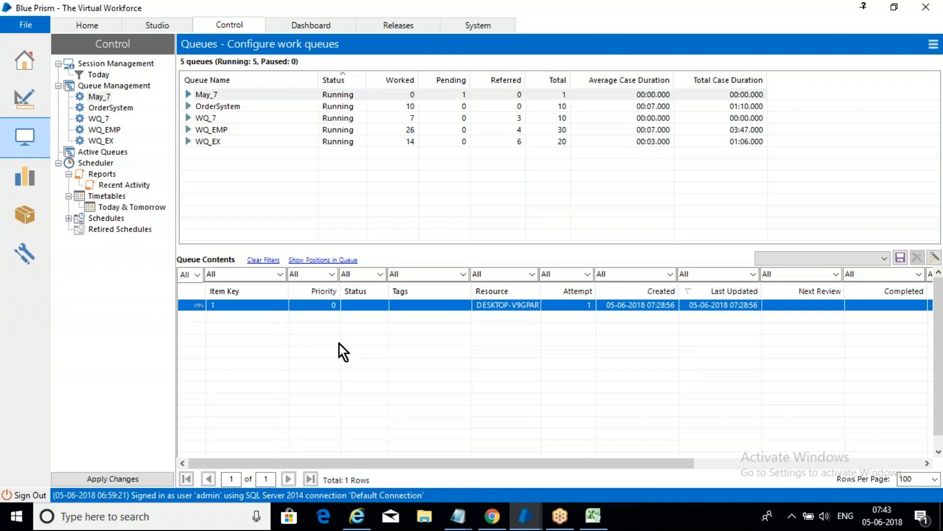
pyautogui.write('as')
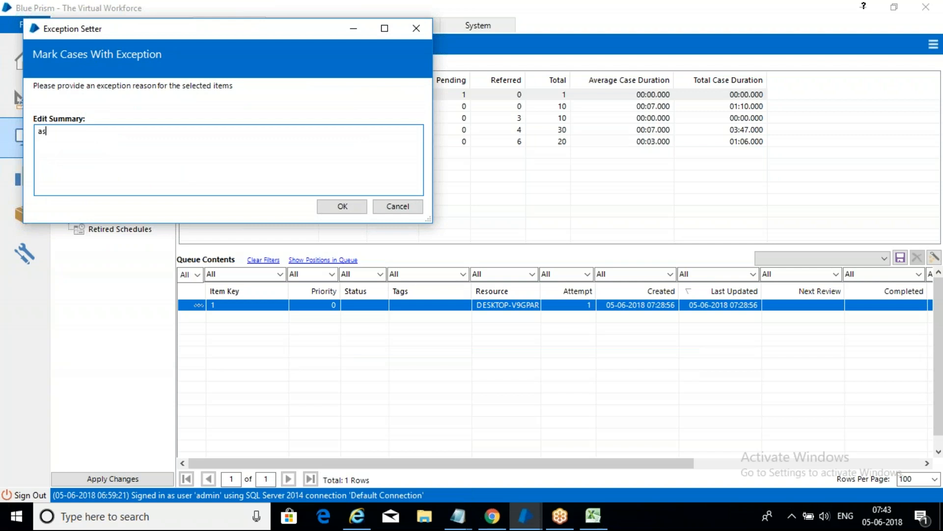
pyautogui.click(338, 205)
pyautogui.rightClick(270, 306)
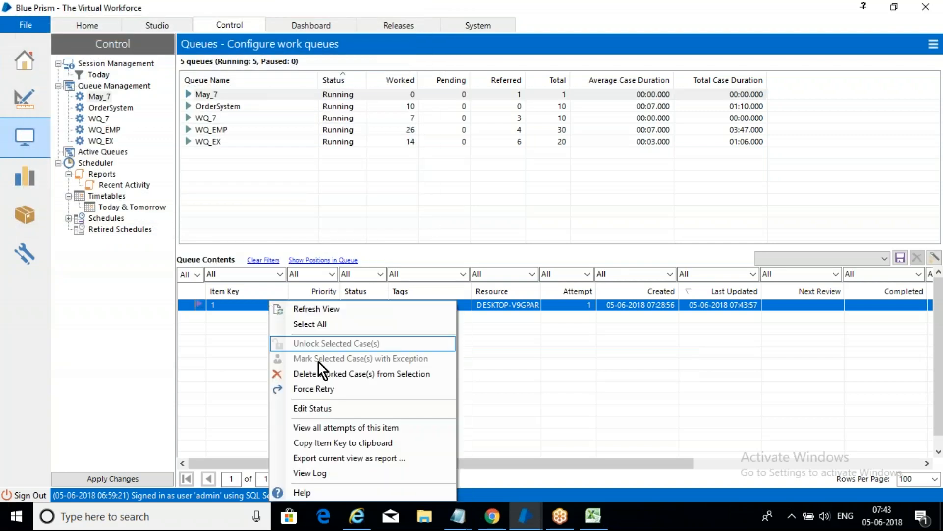
pyautogui.click(320, 373)
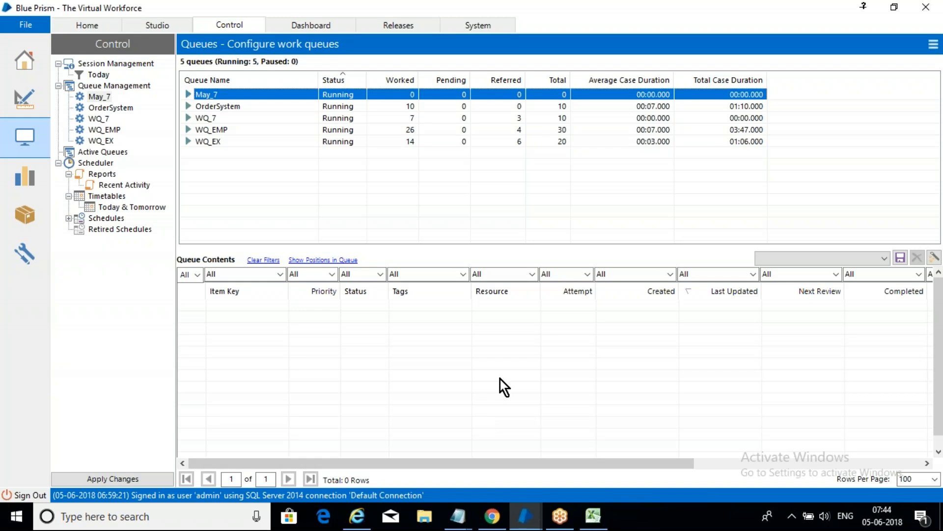
# Step: Switch to Process Studio and review the expression of Decision2 and its exception and completed branches
pyautogui.moveTo(528, 520)
pyautogui.click(600, 460)
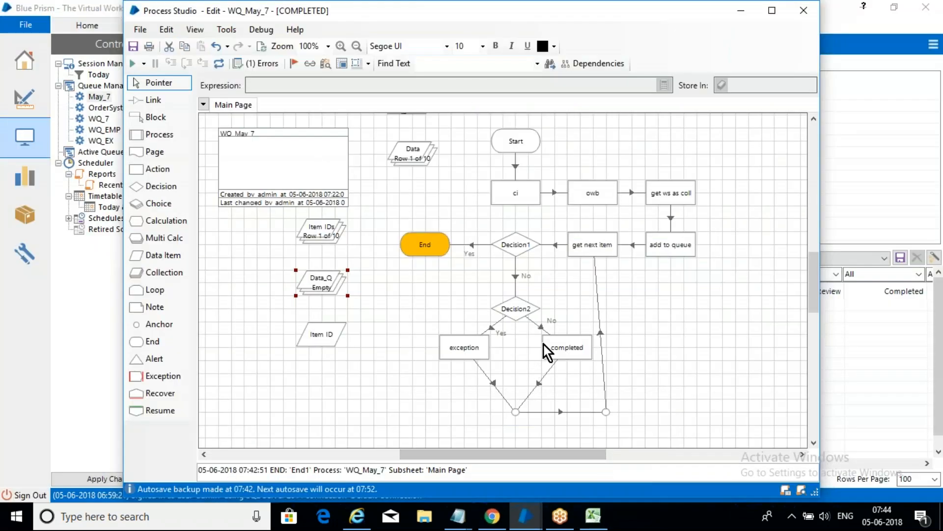
pyautogui.click(514, 315)
pyautogui.doubleClick(514, 314)
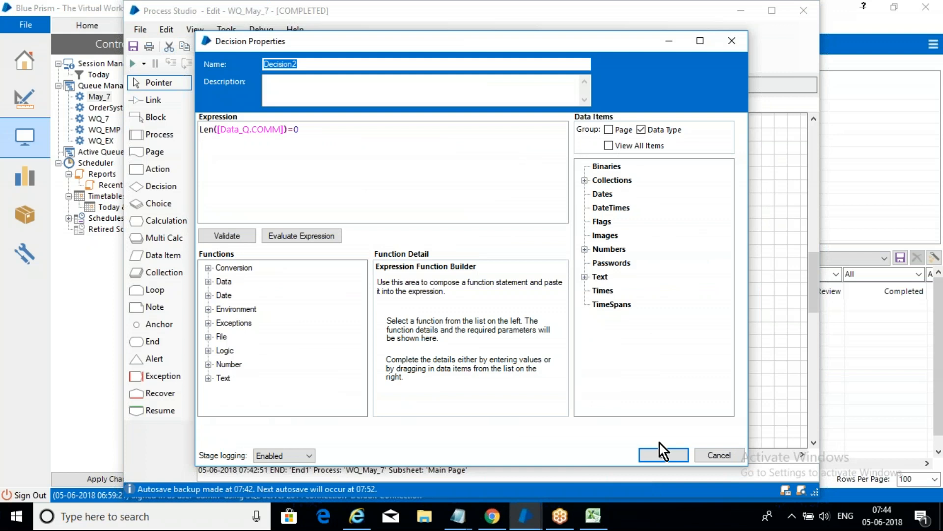
pyautogui.click(666, 455)
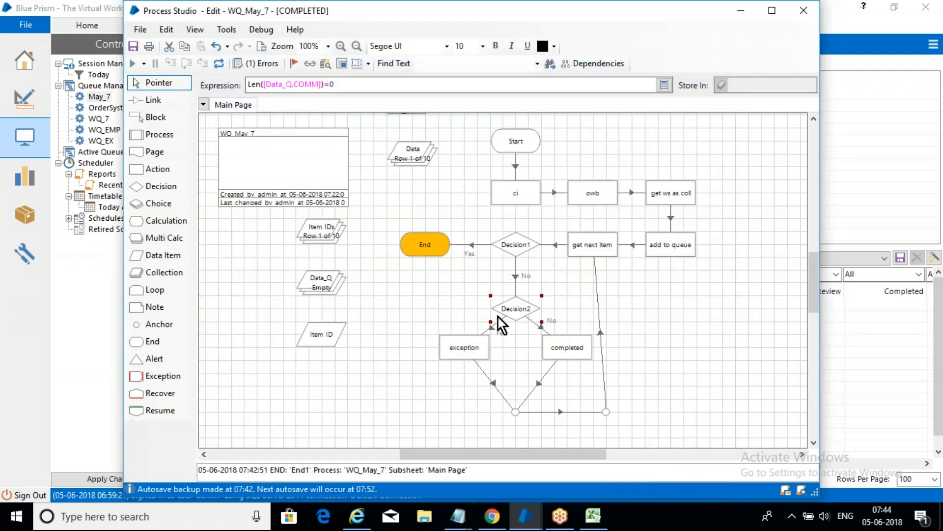
pyautogui.moveTo(461, 354)
pyautogui.moveTo(587, 341)
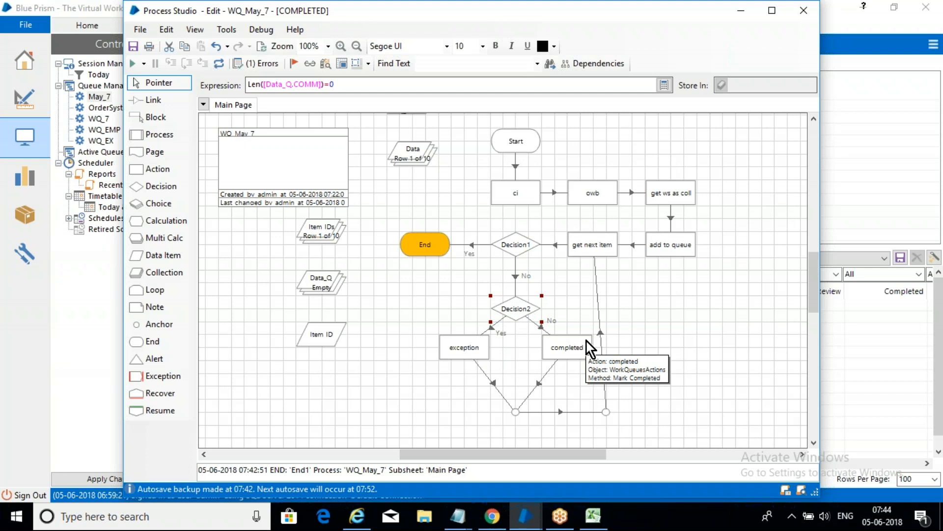
# Step: Reset the WQ_May_7 process and run it again from the start
pyautogui.click(224, 65)
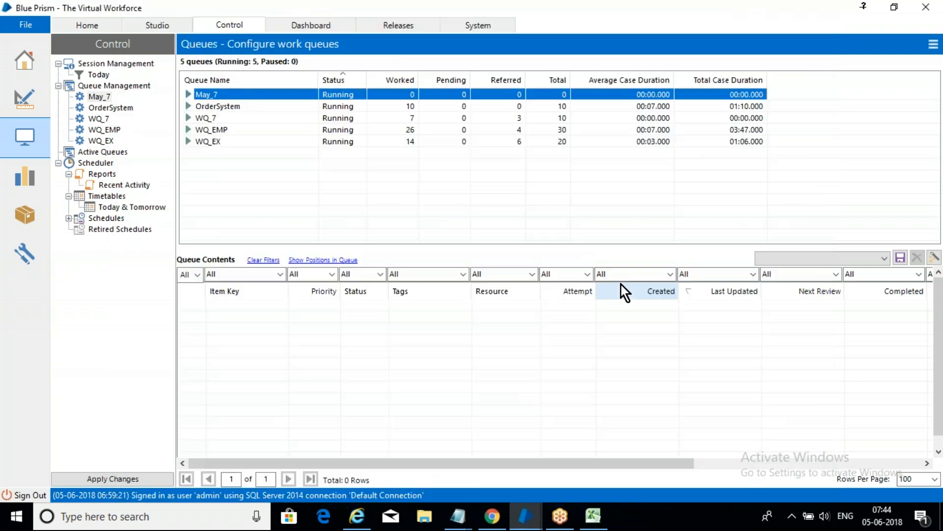
pyautogui.moveTo(524, 521)
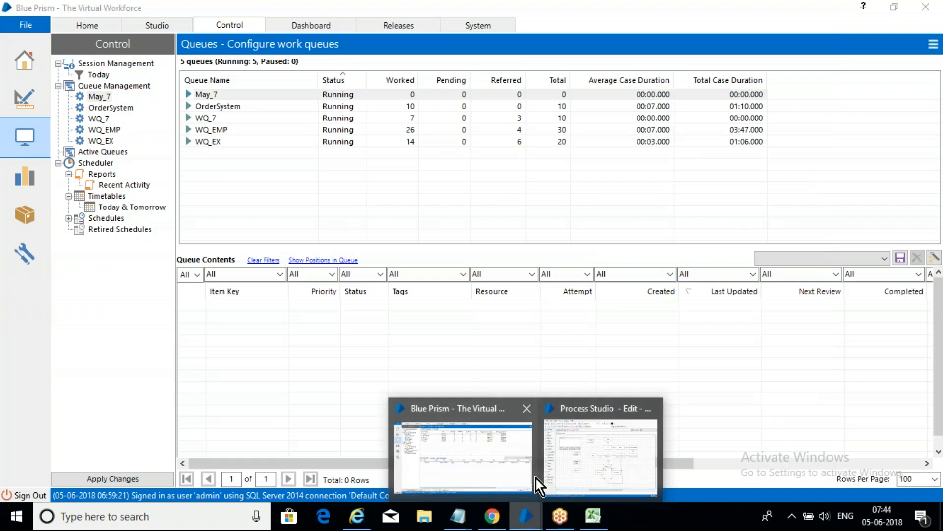
pyautogui.click(593, 450)
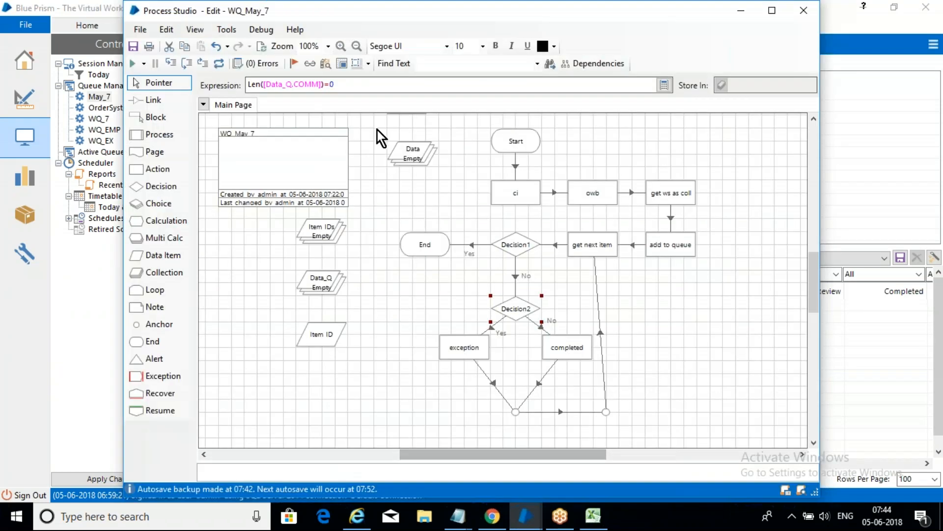
pyautogui.click(131, 64)
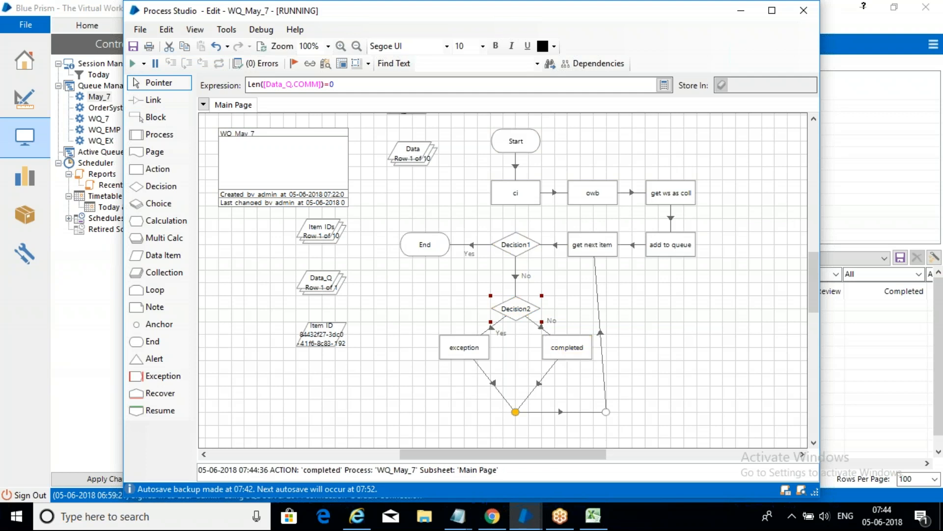
# Step: Switch to the Control room, refresh the queues and examine the status marker of May_7 item 1
pyautogui.moveTo(530, 523)
pyautogui.click(480, 468)
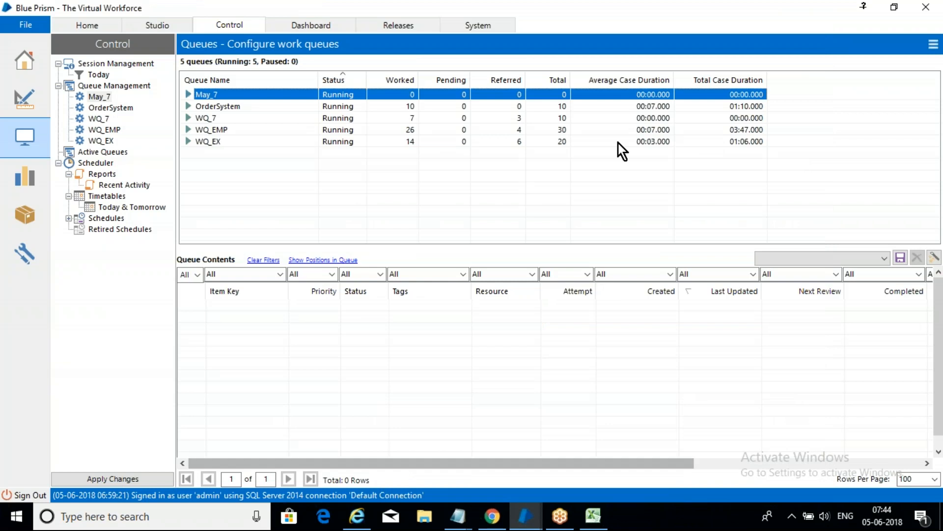
pyautogui.click(934, 45)
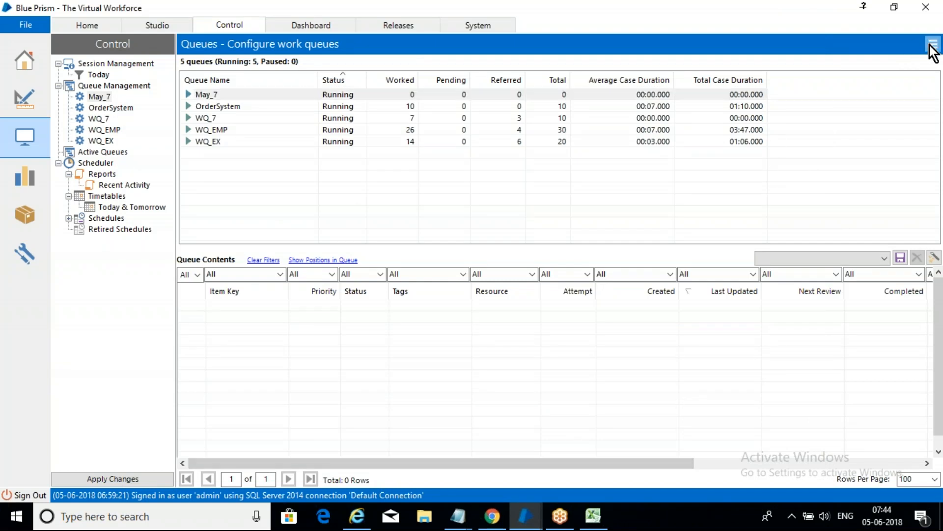
pyautogui.click(914, 64)
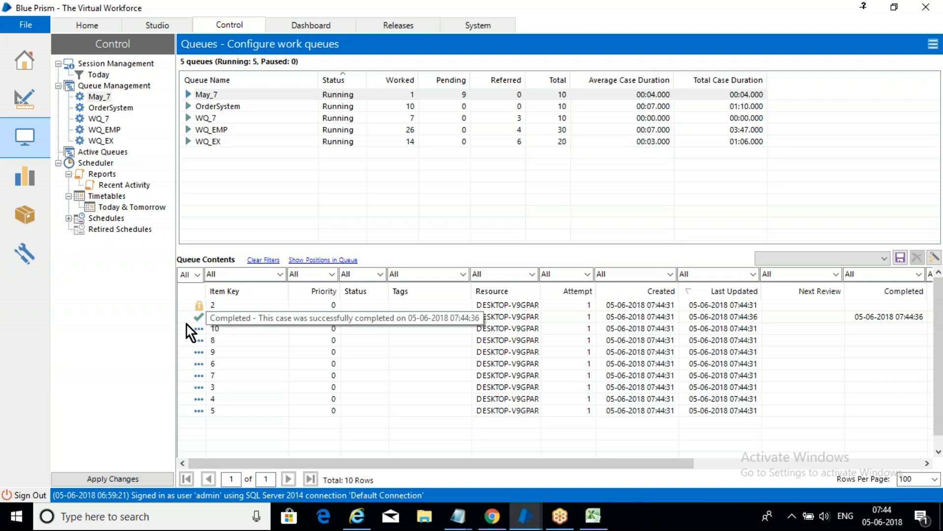
pyautogui.moveTo(198, 320)
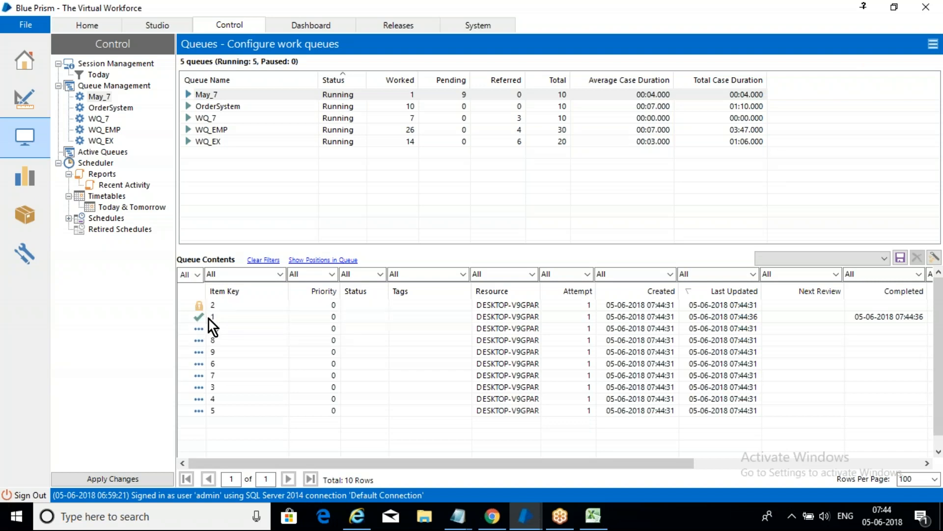
# Step: Keep refreshing the queues while the process runs, and examine the exception message of item 3 and the other May_7 markers
pyautogui.click(932, 44)
pyautogui.click(921, 56)
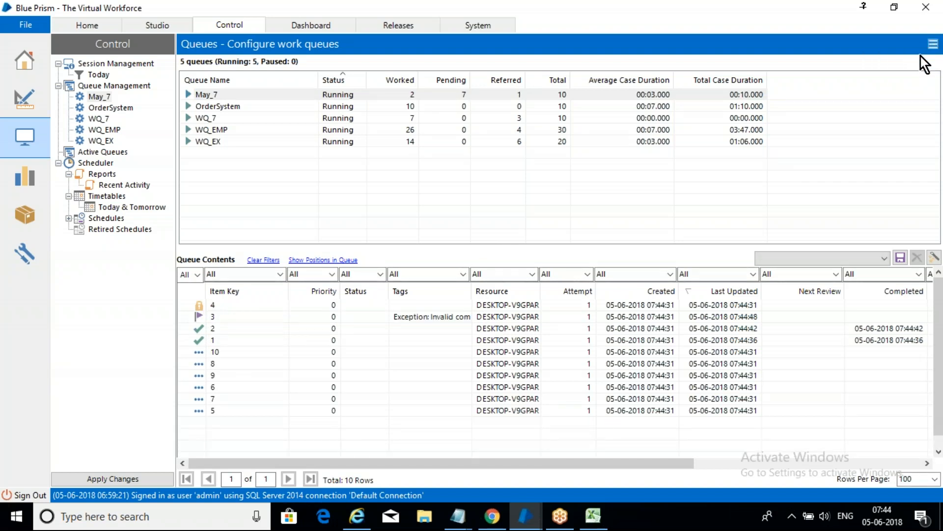
pyautogui.moveTo(202, 335)
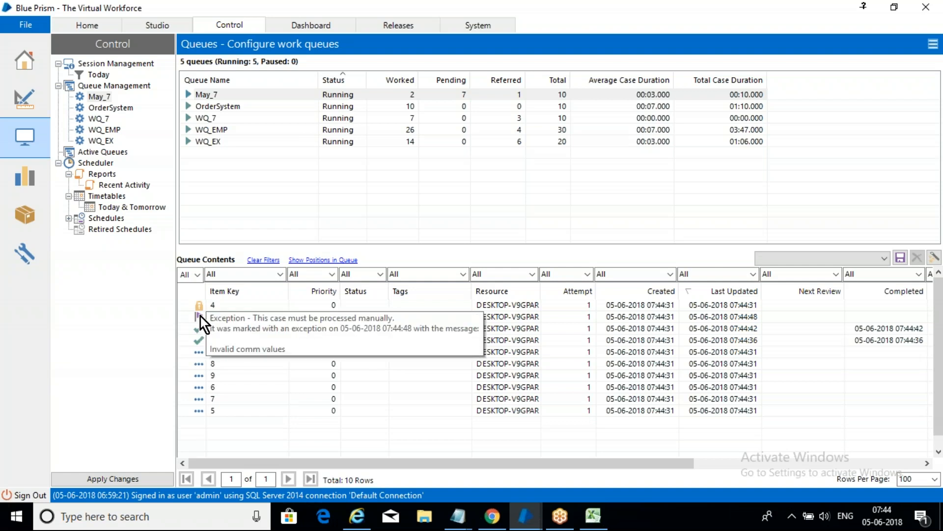
pyautogui.moveTo(200, 309)
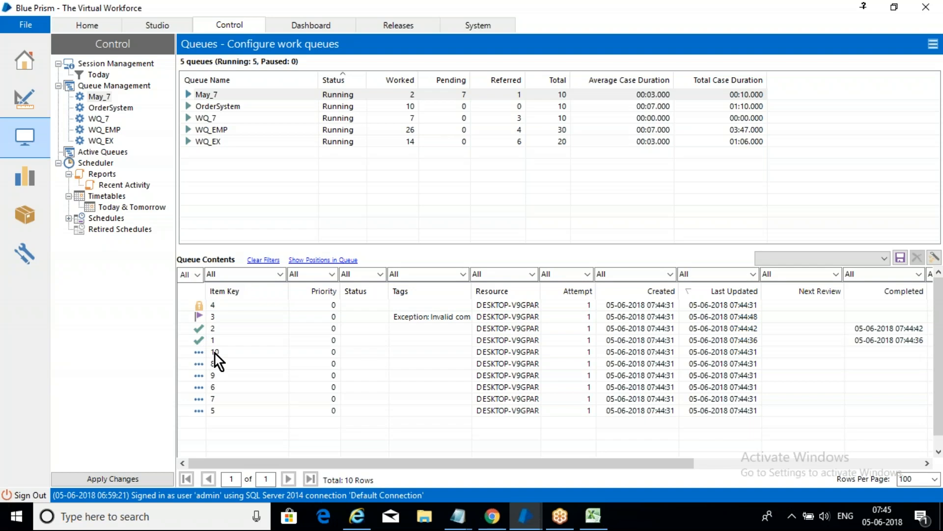
pyautogui.click(933, 44)
pyautogui.click(919, 60)
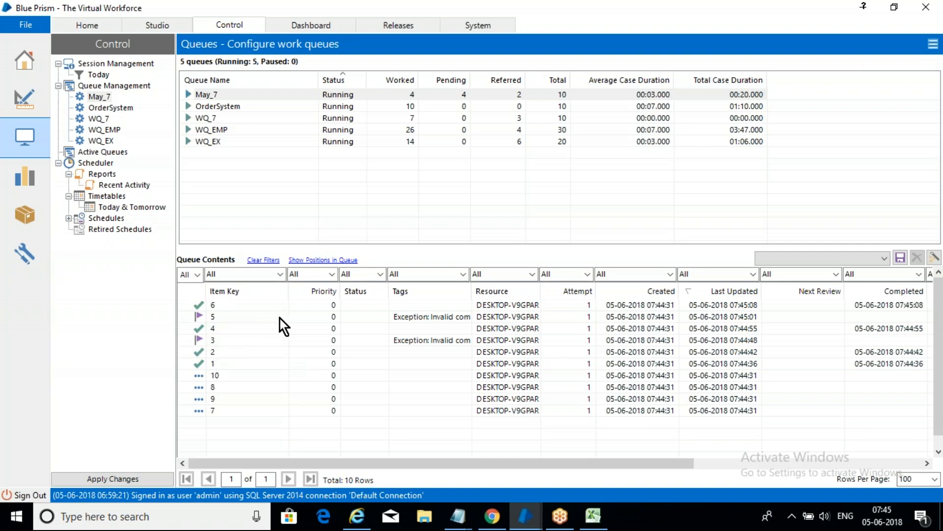
# Step: Check the WQ_DATA workbook in Excel and the running process in Process Studio, and return to the Control room queues
pyautogui.click(601, 520)
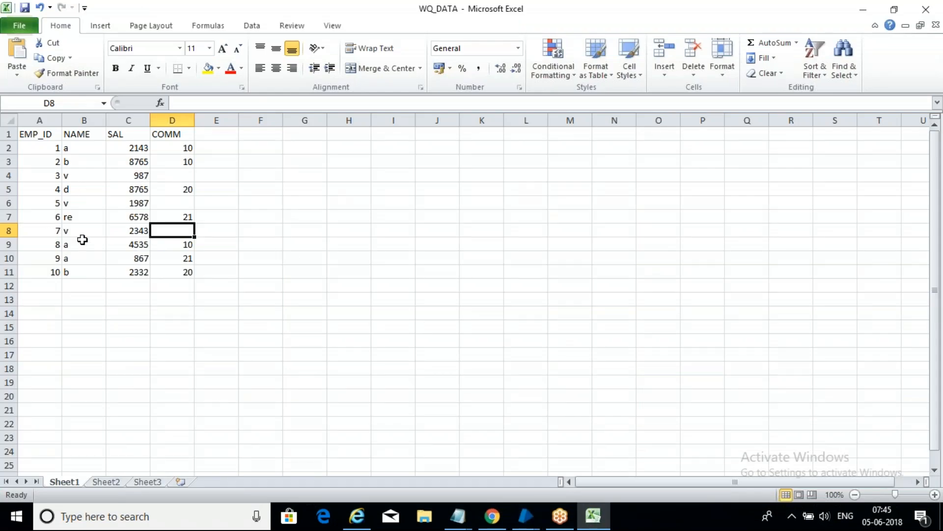
pyautogui.click(526, 516)
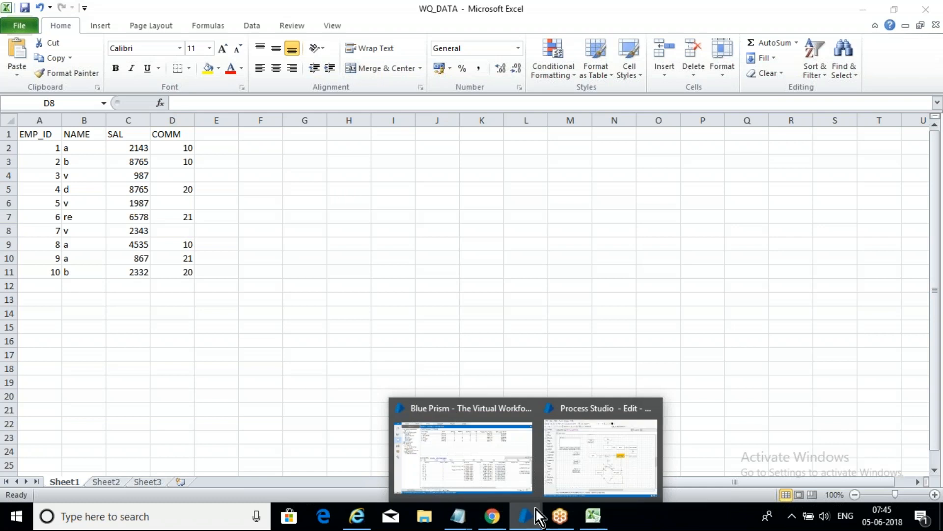
pyautogui.click(593, 461)
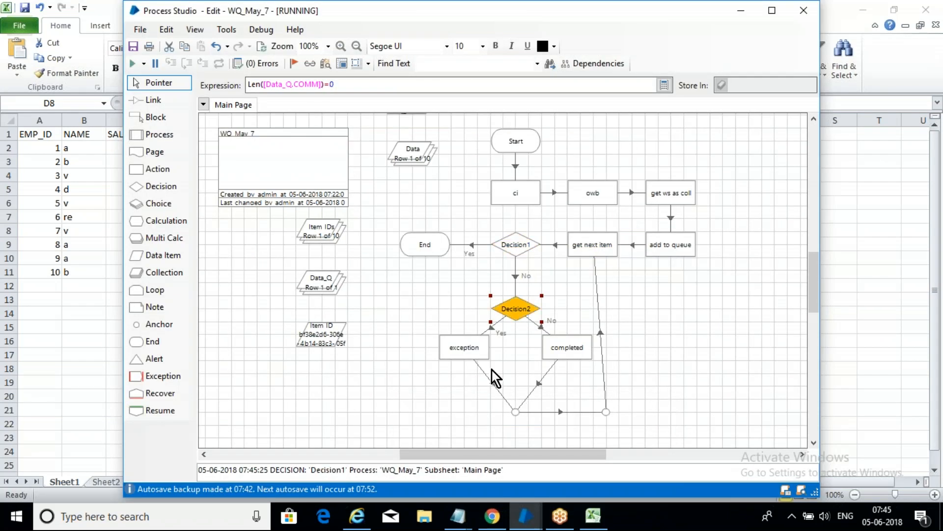
pyautogui.click(540, 519)
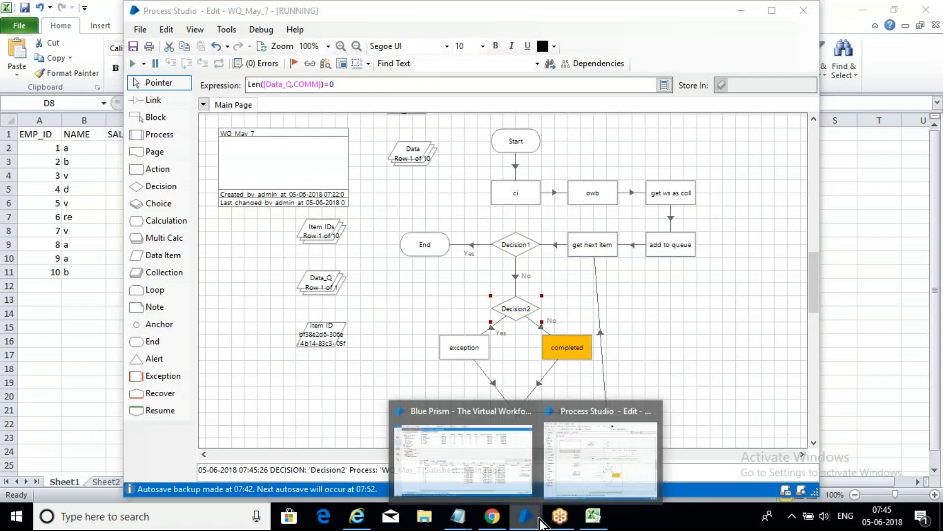
pyautogui.click(488, 467)
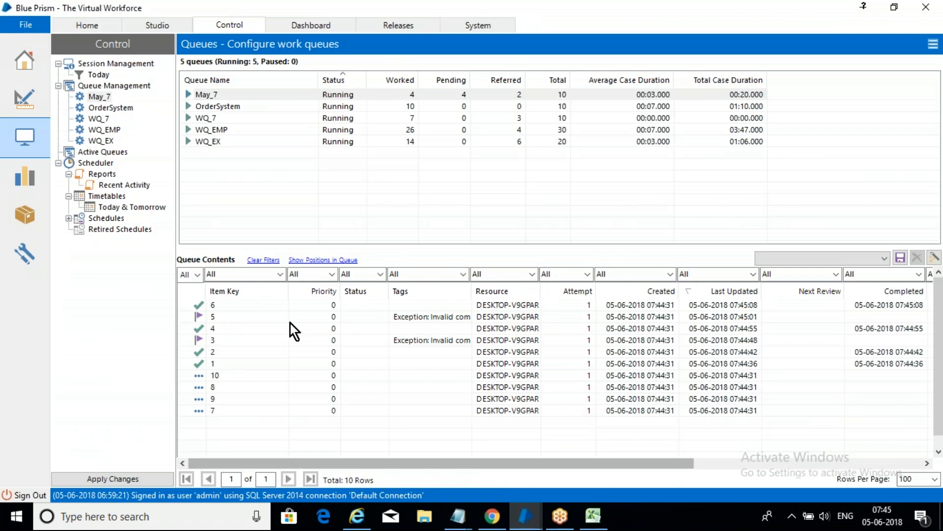
# Step: Refresh the queues until the run finishes, and examine the status markers of the May_7 items
pyautogui.click(934, 44)
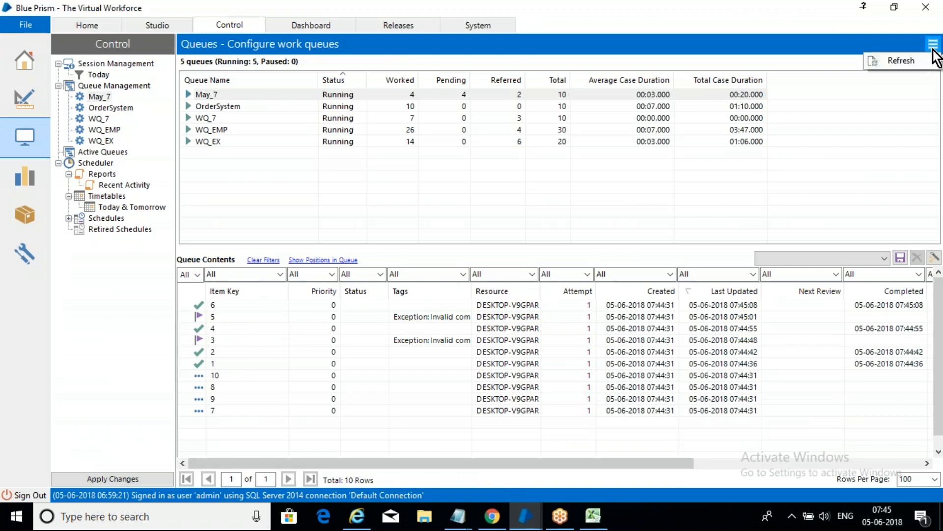
pyautogui.click(927, 61)
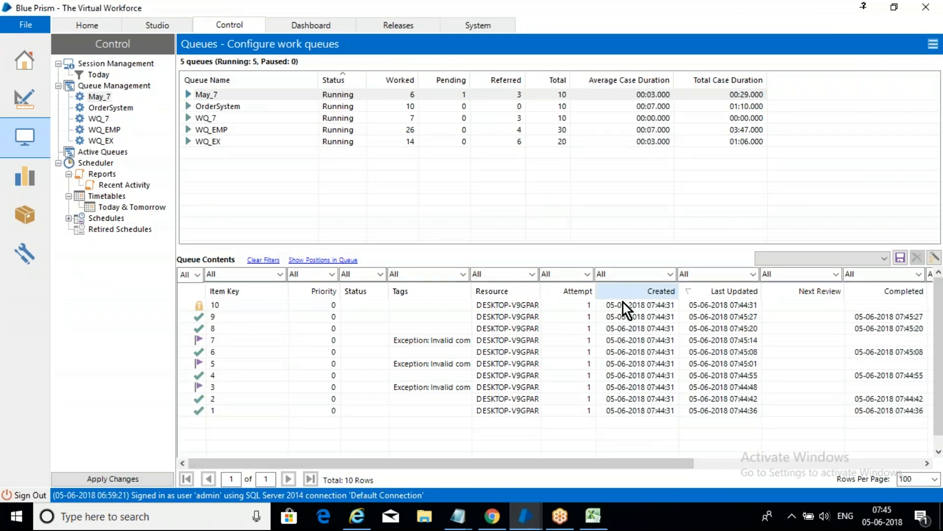
pyautogui.click(930, 45)
pyautogui.click(920, 60)
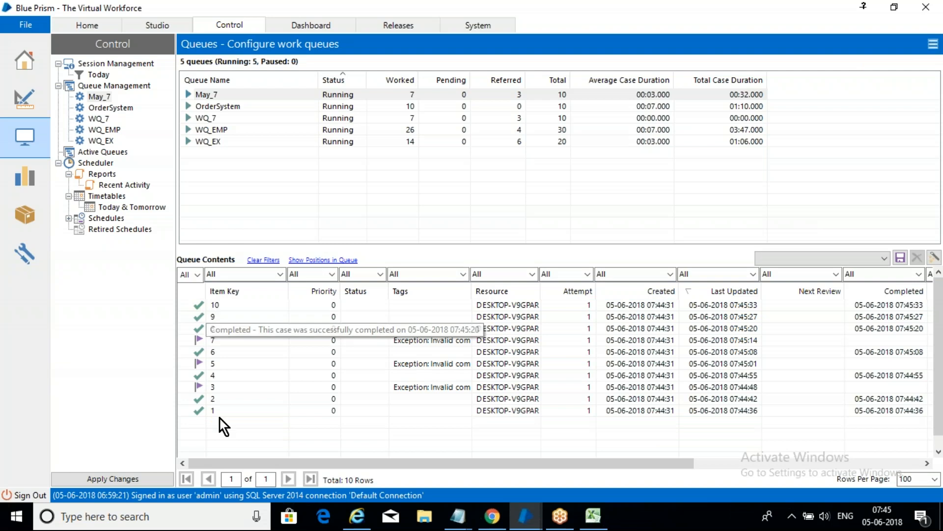
# Step: Compare the COMM column of the WQ_DATA workbook in Excel with the WQ_May_7 flow in Process Studio
pyautogui.moveTo(598, 523)
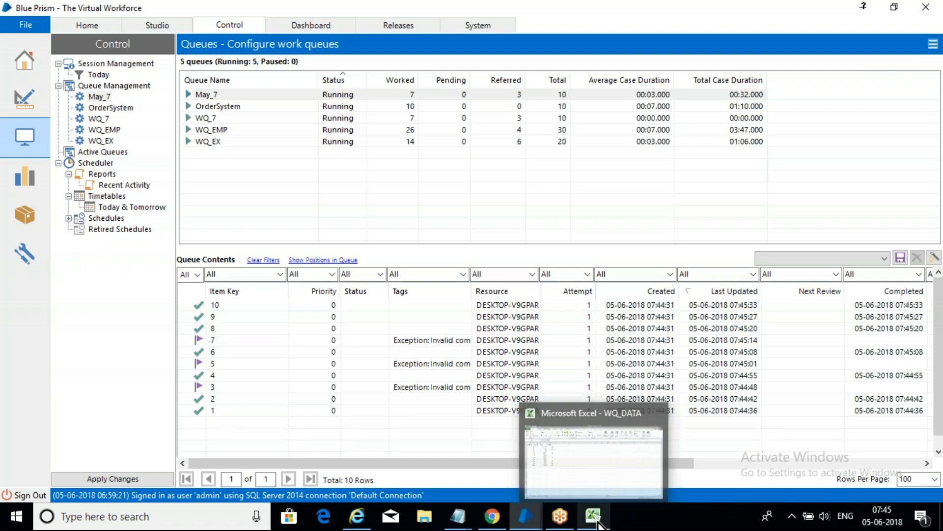
pyautogui.click(592, 468)
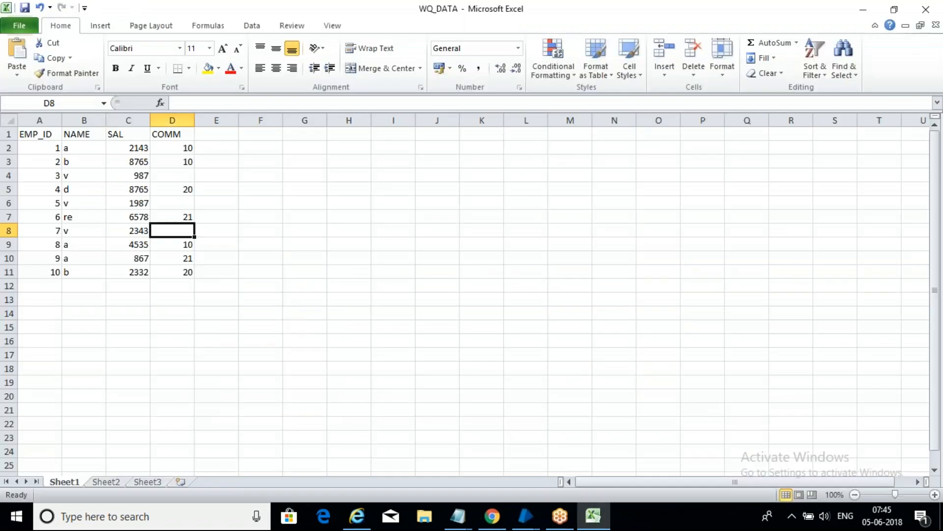
pyautogui.click(476, 368)
pyautogui.click(526, 516)
pyautogui.click(591, 445)
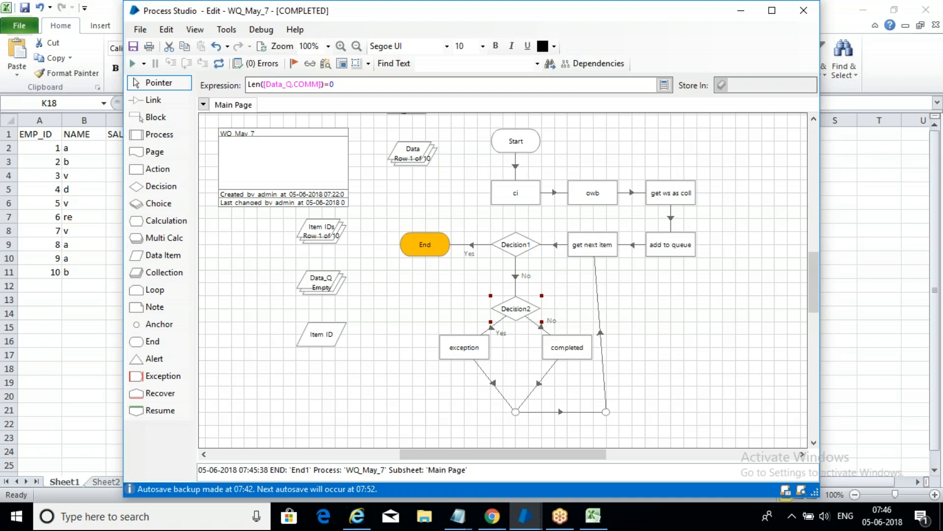
pyautogui.click(593, 515)
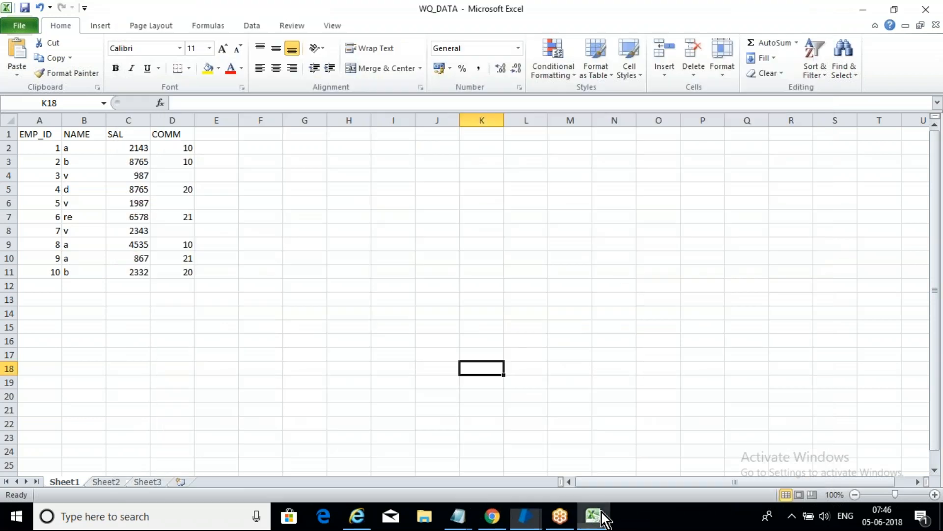
pyautogui.click(437, 299)
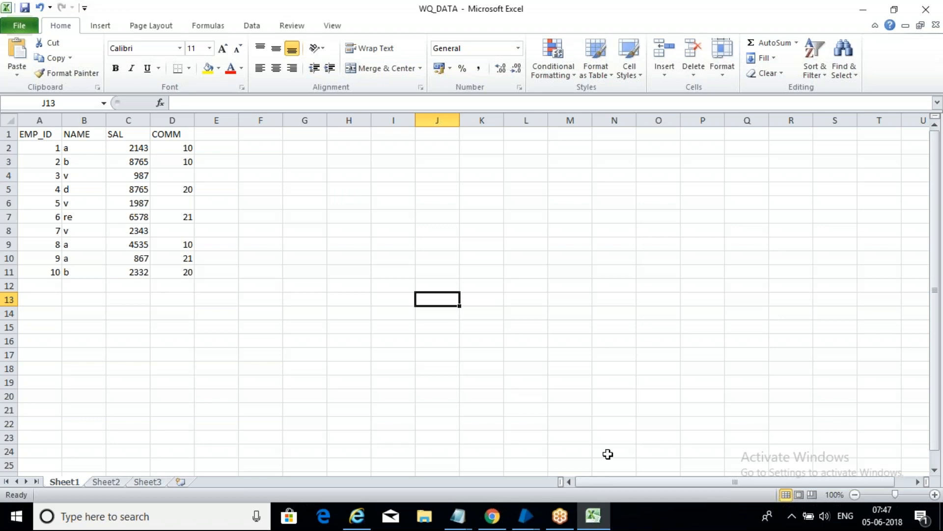
# Step: Review the WQ_May_7 flow in Process Studio against the May_7 queue contents in the Control room, ending in Process Studio
pyautogui.click(527, 516)
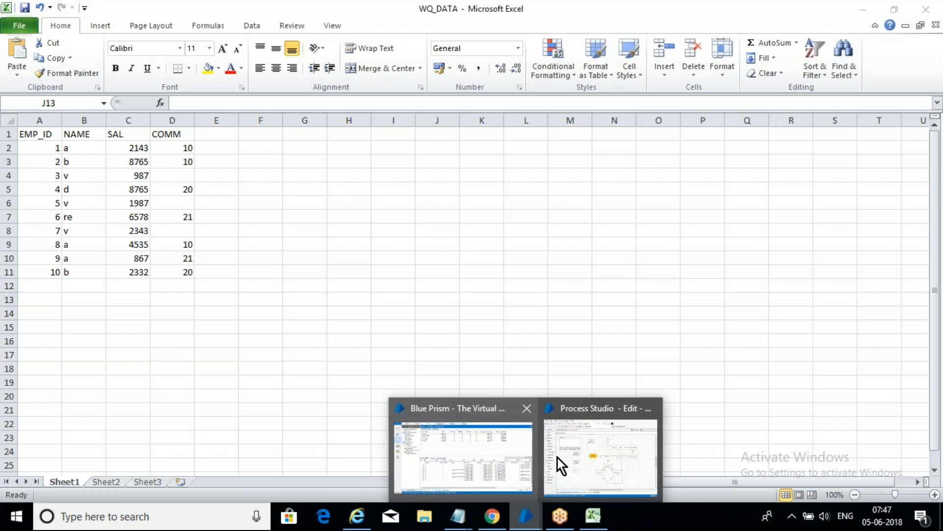
pyautogui.click(597, 447)
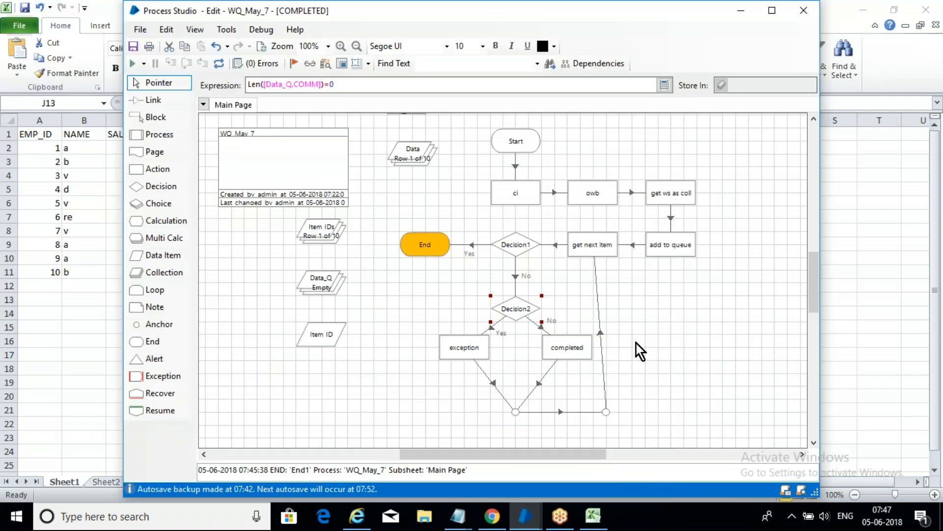
pyautogui.click(525, 516)
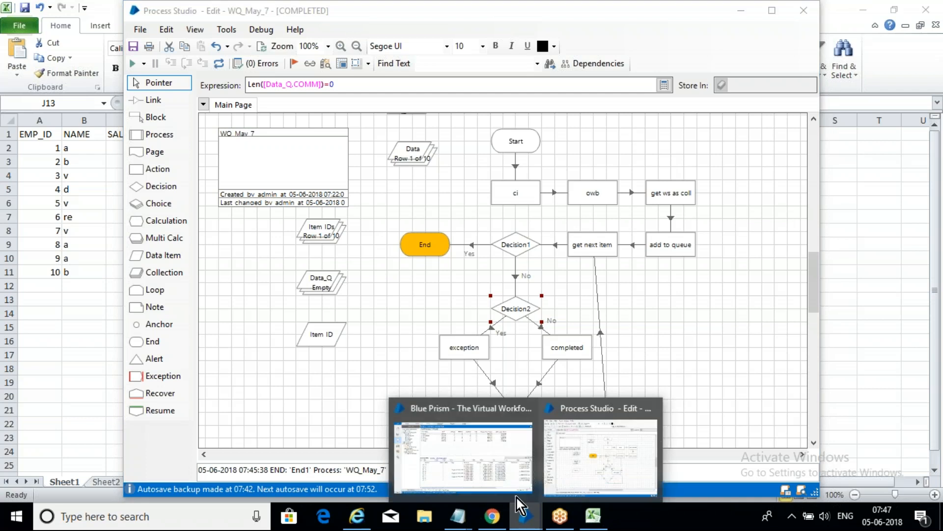
pyautogui.click(494, 467)
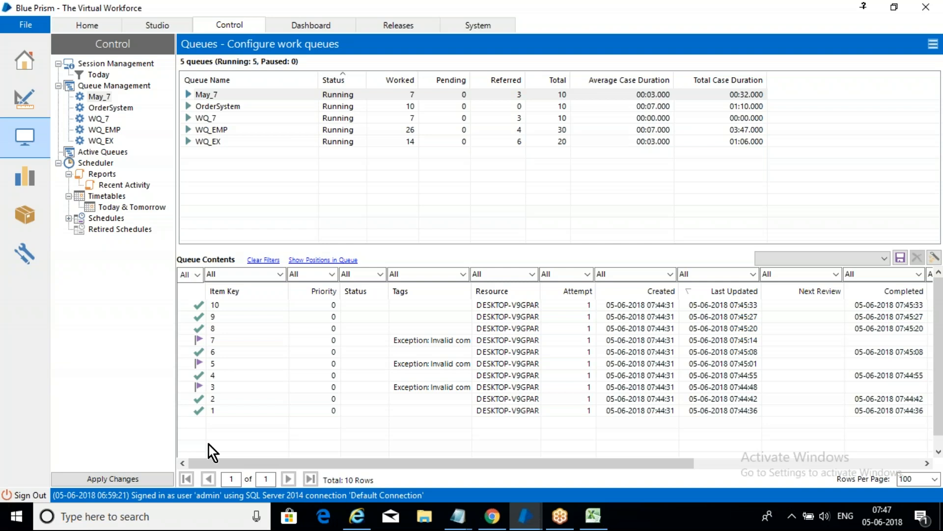
pyautogui.click(835, 17)
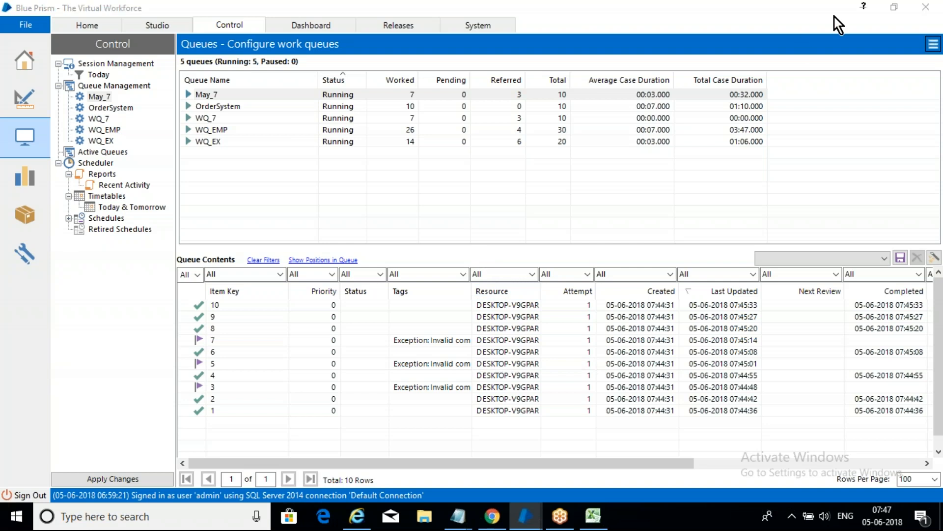
pyautogui.click(834, 42)
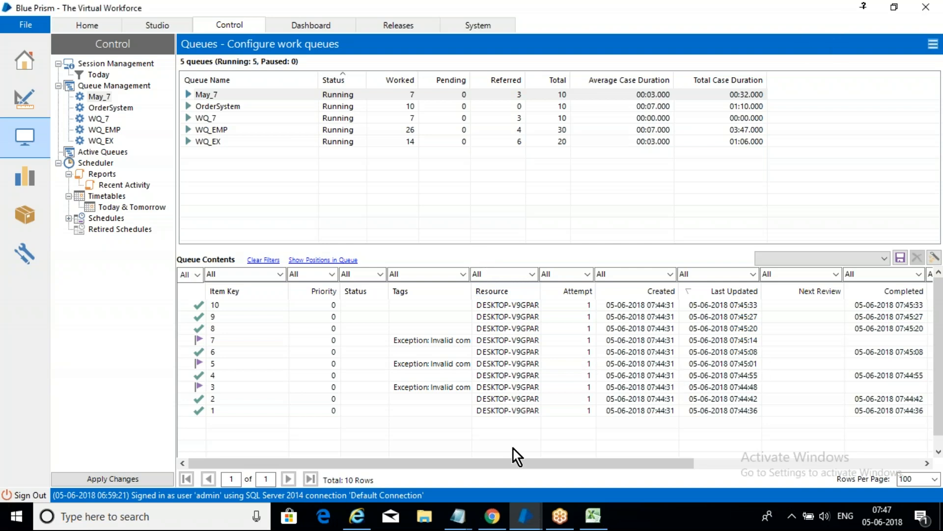
pyautogui.click(533, 506)
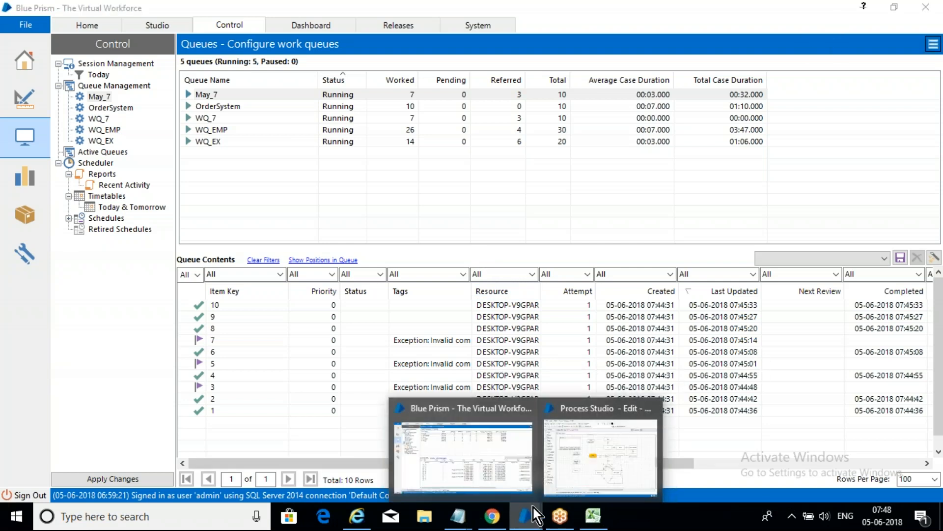
pyautogui.click(579, 468)
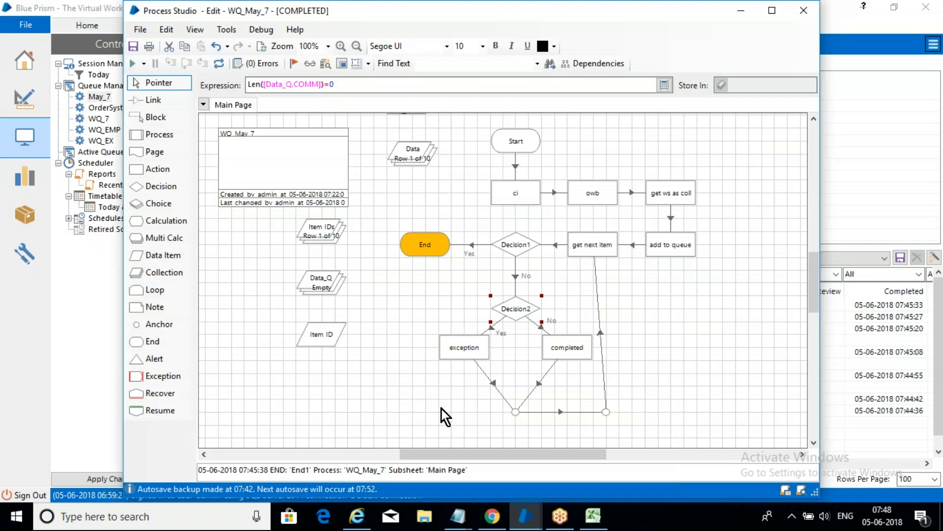